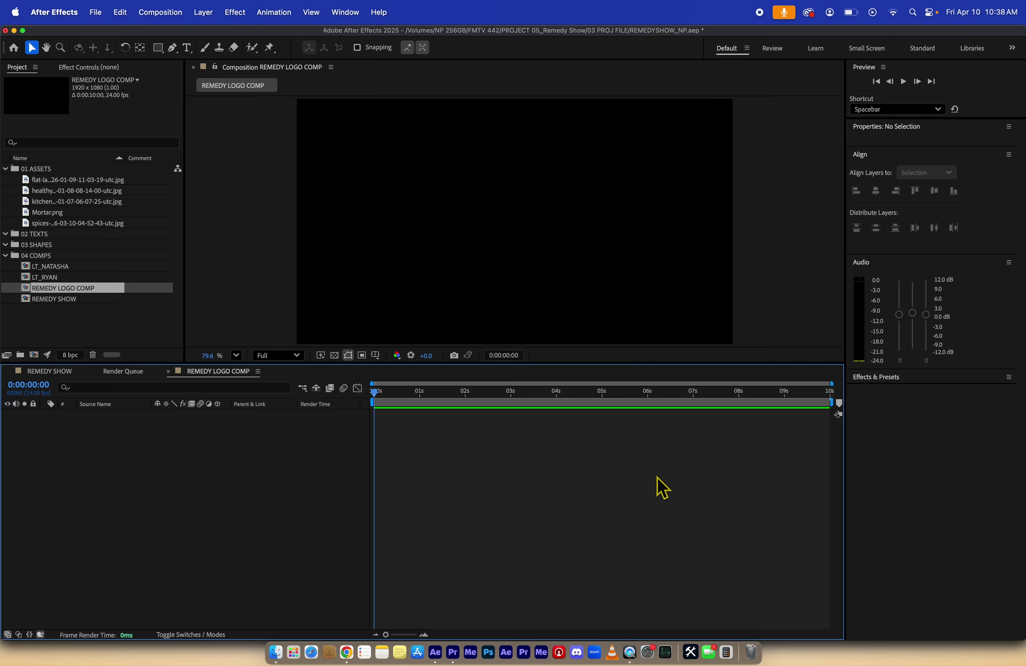
Add a paragraph text box reading "SHOW" near the middle of the composition and save the project
{"action": "left_click", "coordinate": [187, 48]}
{"action": "left_click_drag", "start_coordinate": [418, 200], "coordinate": [635, 258]}
{"action": "type", "text": "SHOW"}
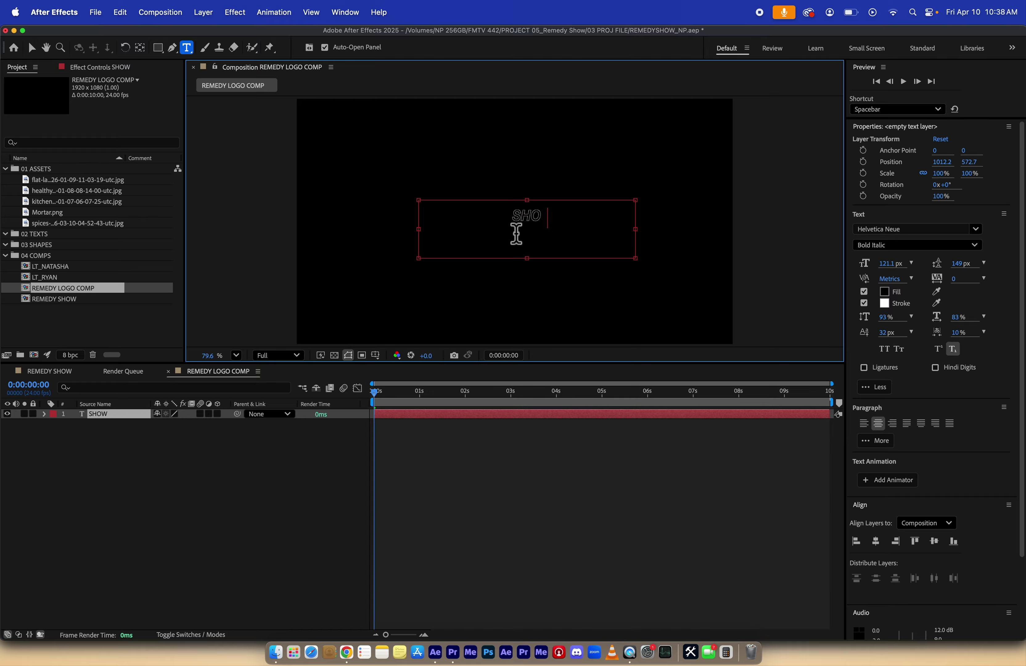
{"action": "key", "text": "super+s"}
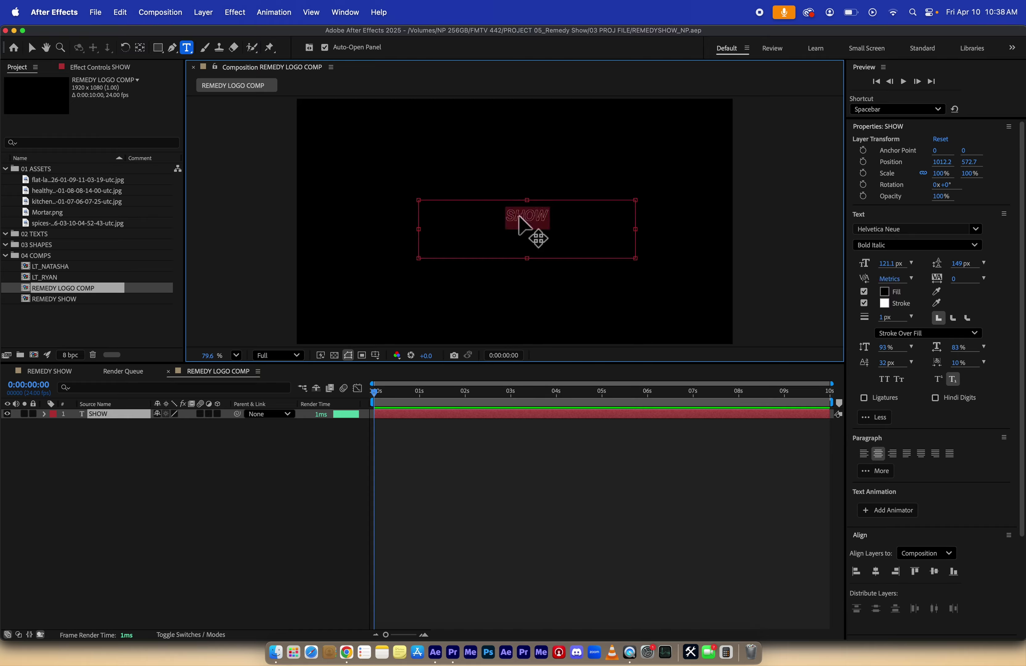
Set the SHOW text's fill colour to FFFFFF and its stroke colour to 000000
{"action": "left_click", "coordinate": [885, 291]}
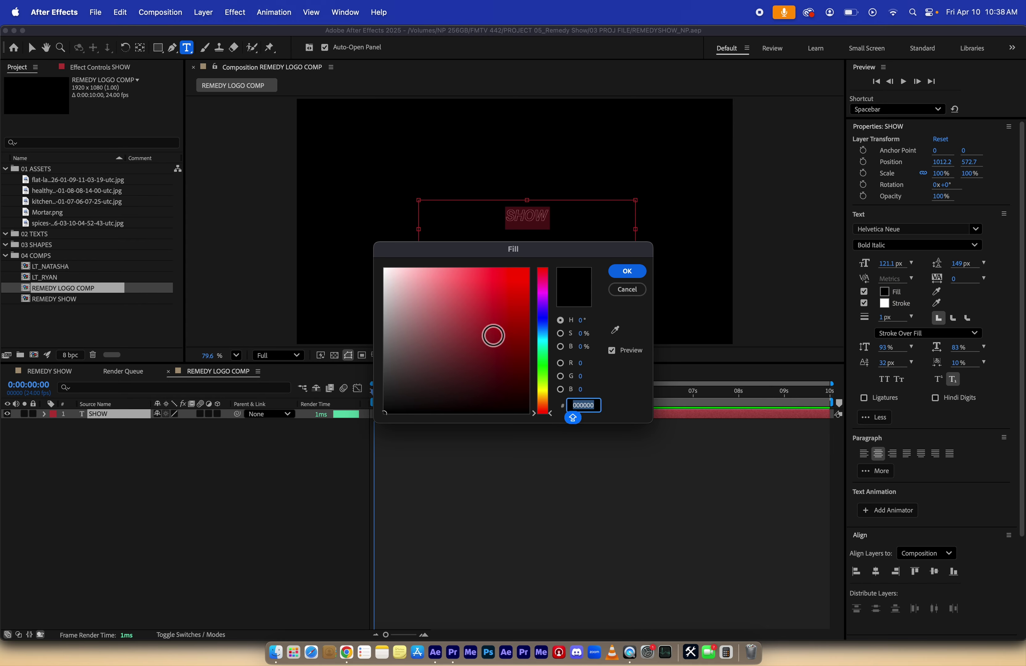
{"action": "type", "text": "ffffff"}
{"action": "left_click", "coordinate": [625, 270]}
{"action": "left_click", "coordinate": [885, 303]}
{"action": "left_click", "coordinate": [573, 417]}
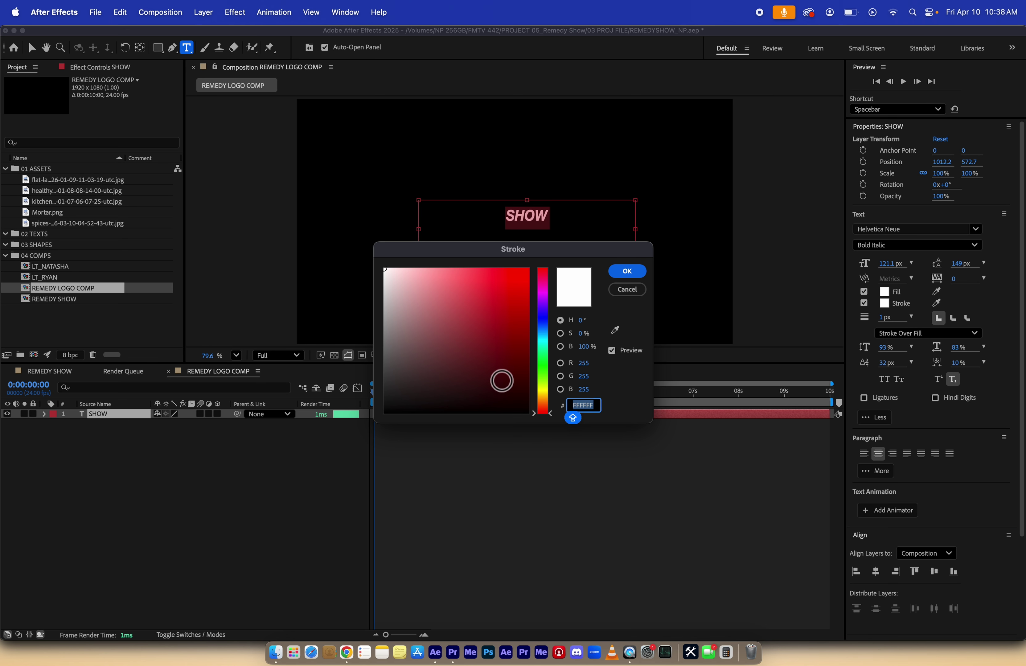
{"action": "type", "text": "000000"}
{"action": "left_click", "coordinate": [627, 273]}
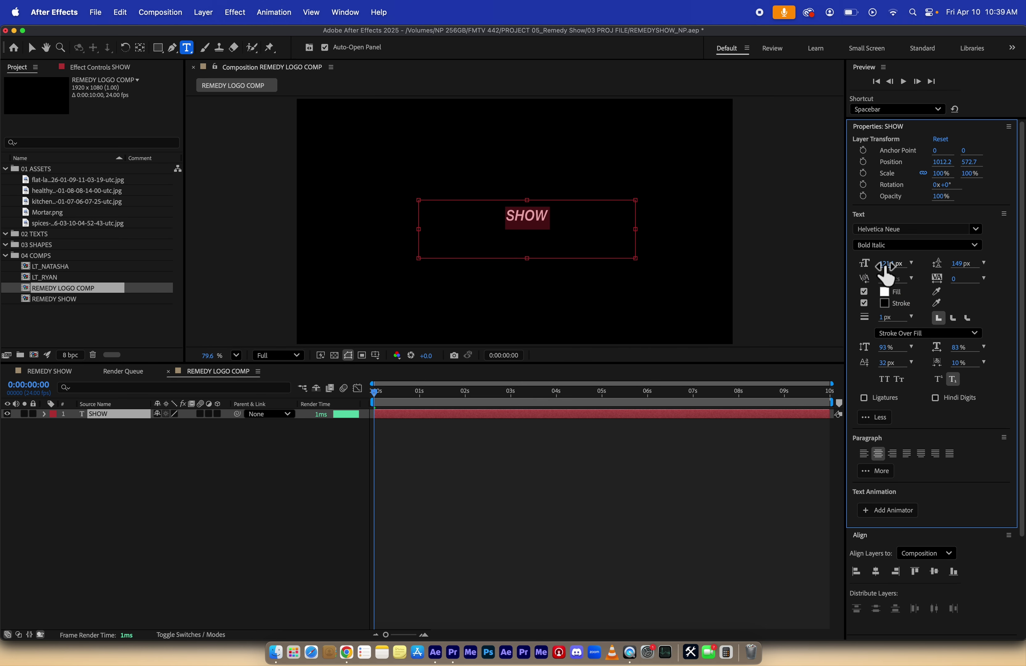
Enlarge the SHOW text's font size to about 234.1 px and set its style to Bold
{"action": "left_click_drag", "start_coordinate": [892, 264], "coordinate": [956, 290]}
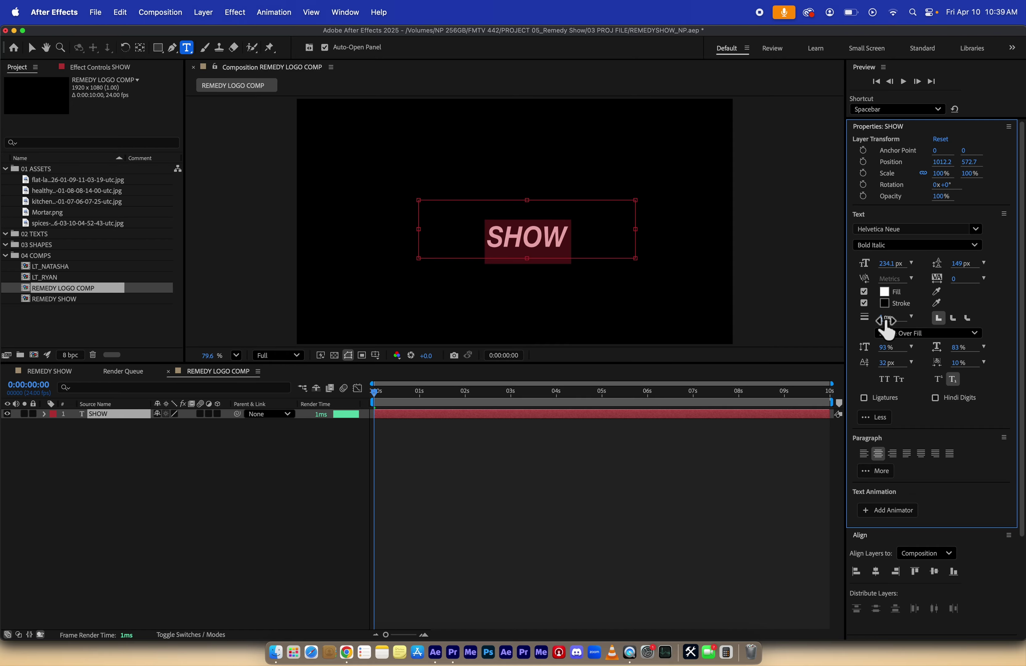
{"action": "left_click", "coordinate": [911, 258]}
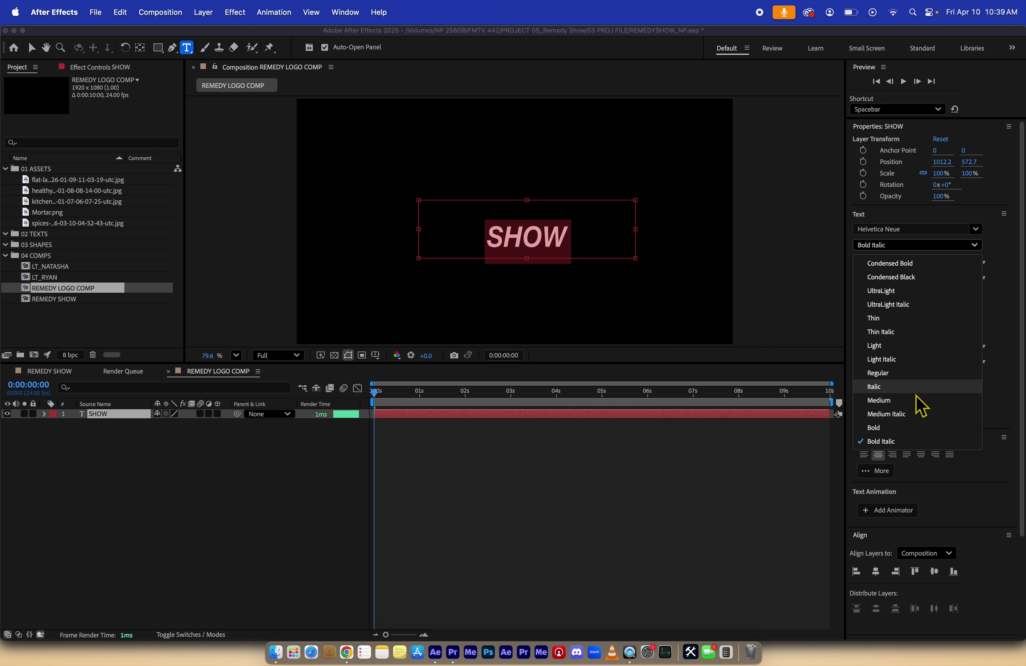
{"action": "left_click", "coordinate": [899, 427]}
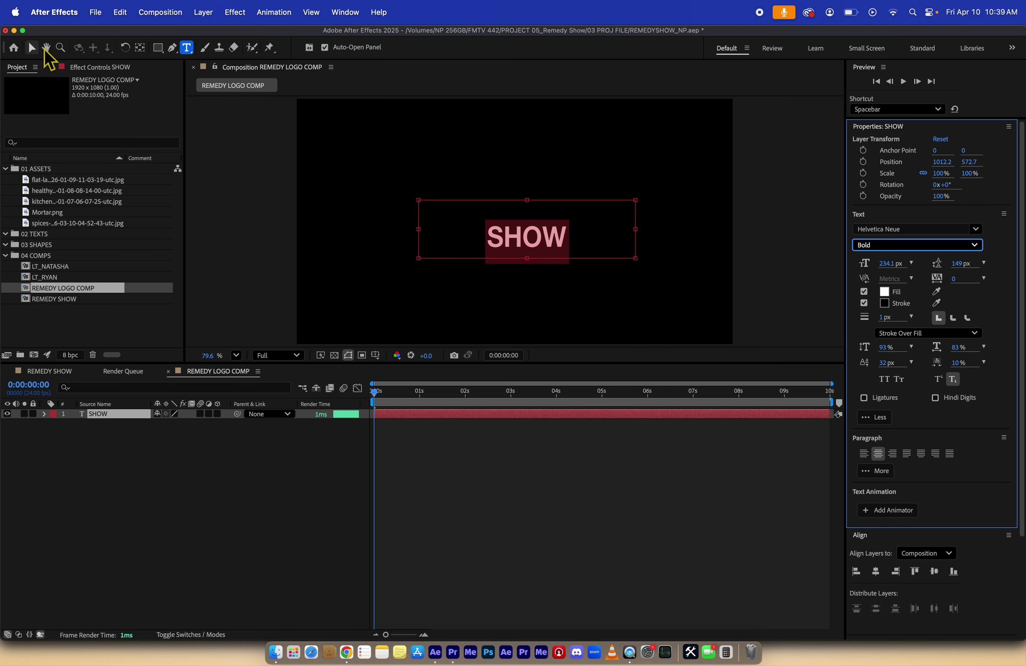
Move the SHOW text up and to the left in the composition, to about 987.1, 502.3
{"action": "left_click", "coordinate": [32, 47]}
{"action": "left_click", "coordinate": [532, 227]}
{"action": "key", "text": "Left"}
{"action": "key", "text": "Left"}
{"action": "key", "text": "Caps_Lock"}
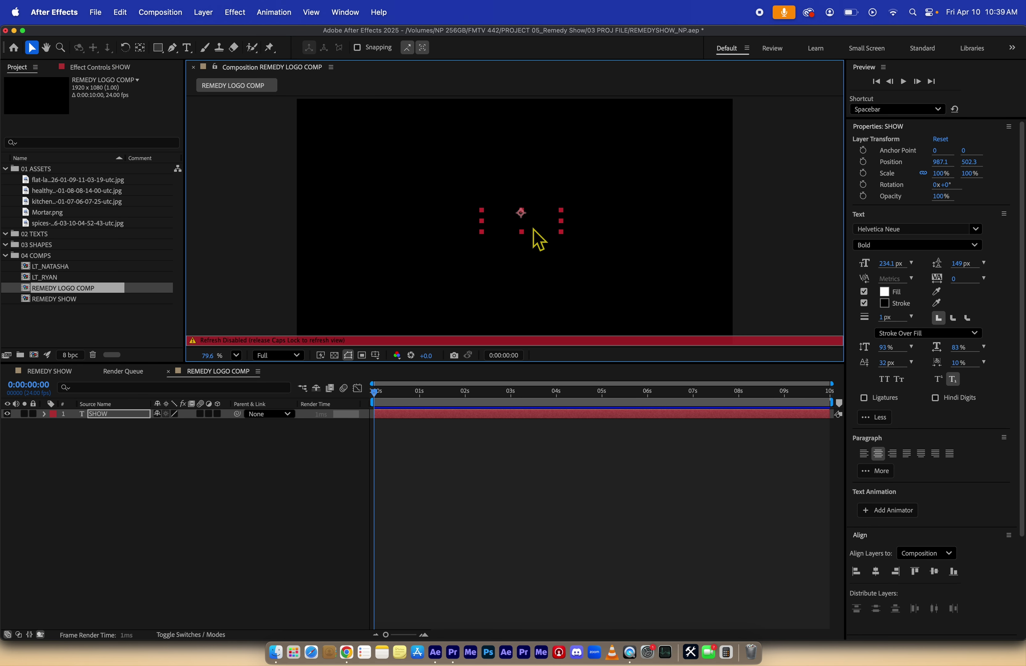
{"action": "key", "text": "Caps_Lock"}
Reveal the SHOW layer's Position property and scrub its values to about 1250.1, 421.3
{"action": "left_click", "coordinate": [92, 412]}
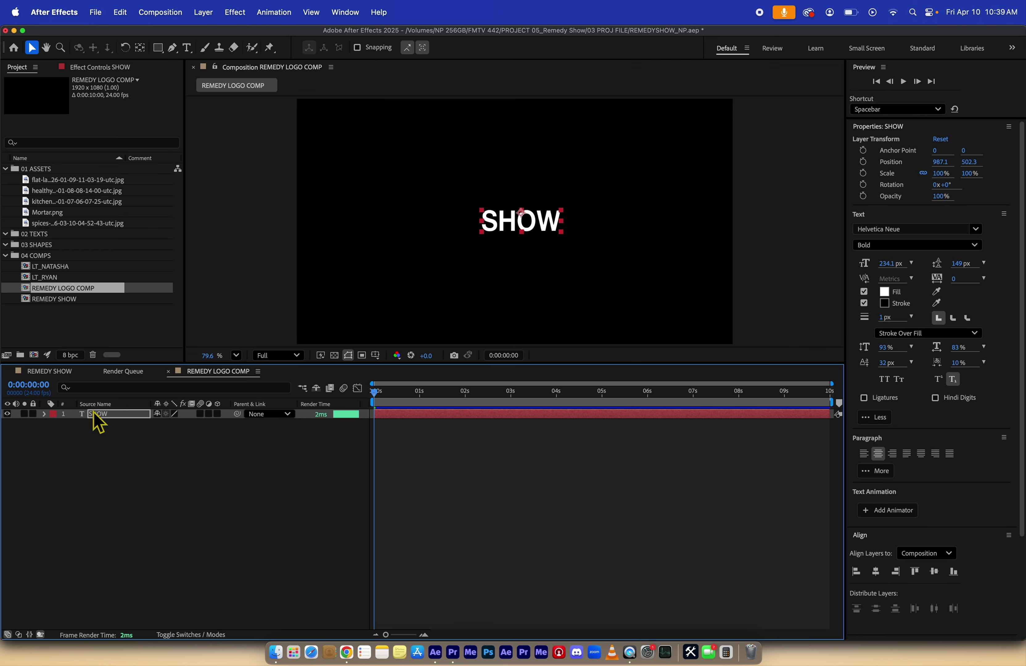
{"action": "key", "text": "p"}
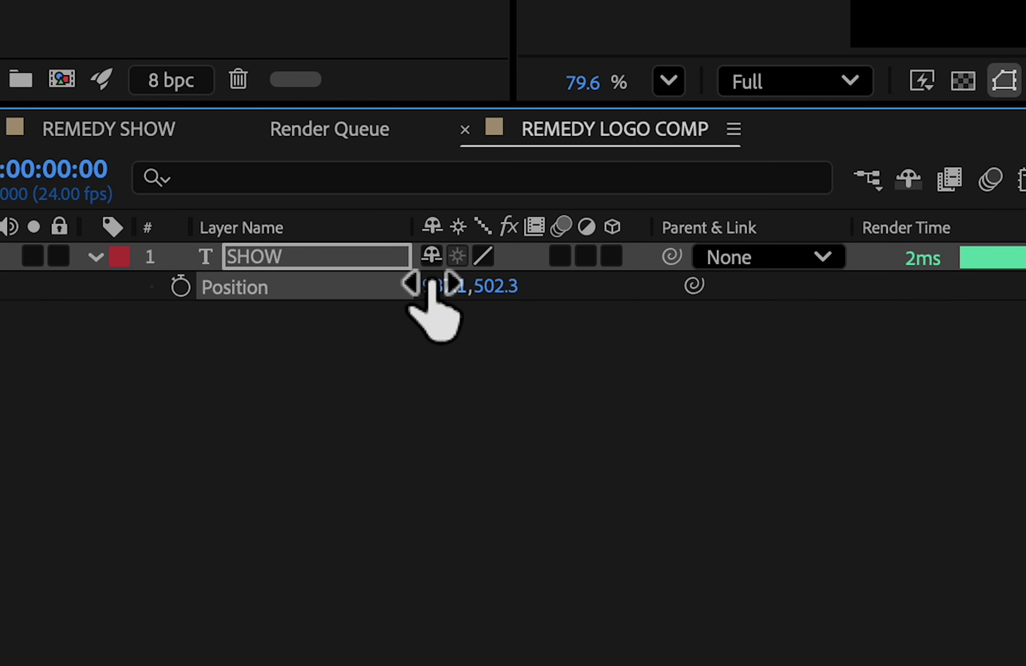
{"action": "left_click", "coordinate": [171, 424]}
{"action": "left_click", "coordinate": [543, 309]}
{"action": "left_click", "coordinate": [433, 289]}
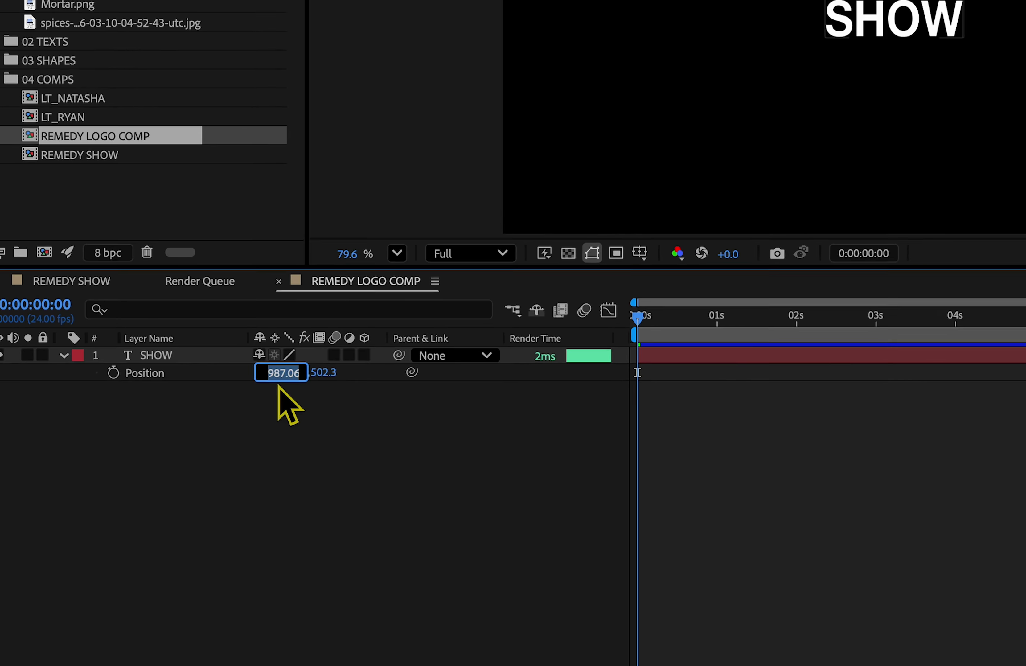
{"action": "key", "text": "Return"}
{"action": "left_click_drag", "start_coordinate": [164, 432], "coordinate": [286, 391]}
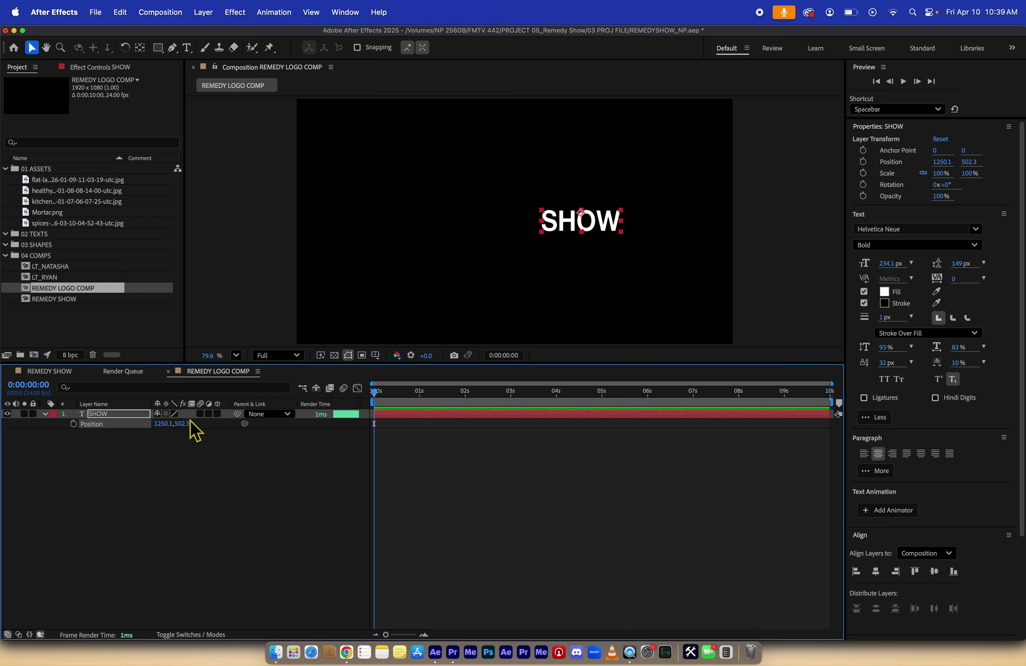
{"action": "left_click_drag", "start_coordinate": [214, 406], "coordinate": [217, 440]}
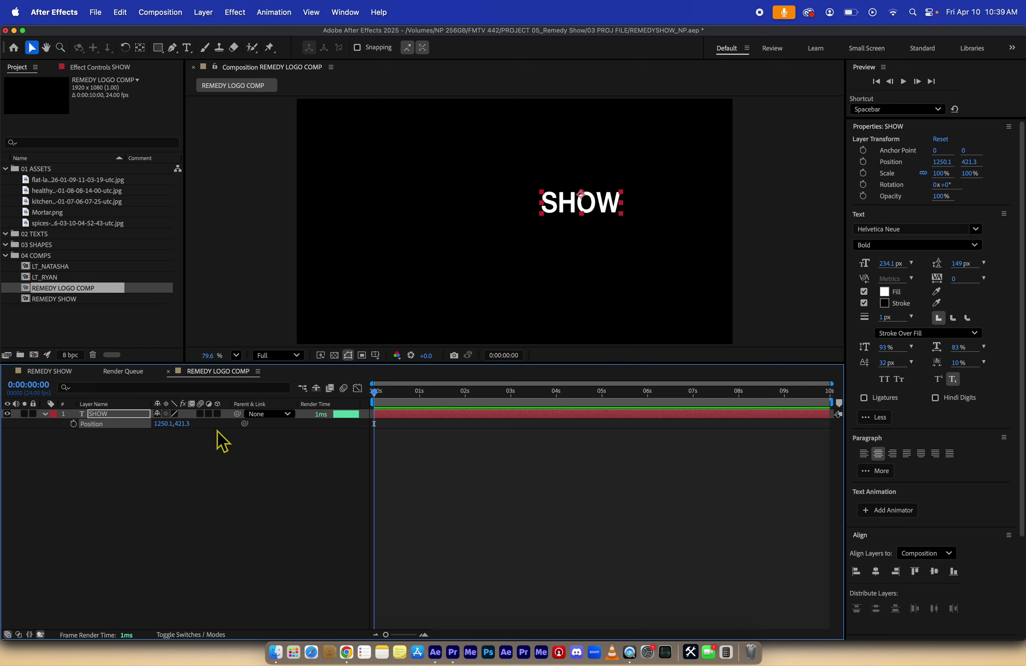
Reset the SHOW layer's Position to its default of 960, 540 and save the project
{"action": "right_click", "coordinate": [114, 425]}
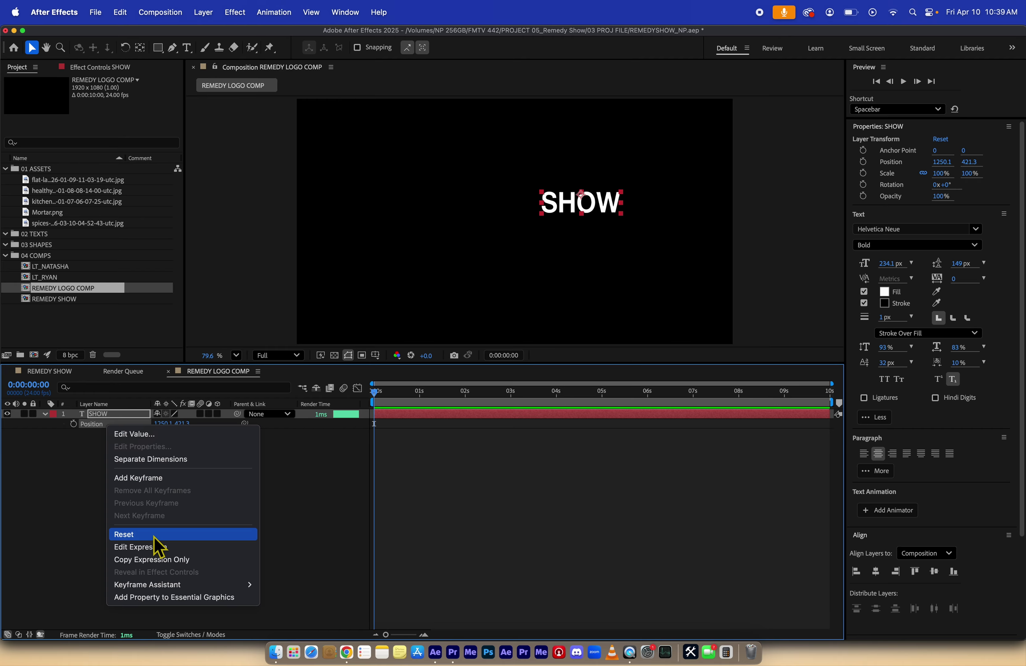
{"action": "key", "text": "Escape"}
{"action": "left_click", "coordinate": [139, 507]}
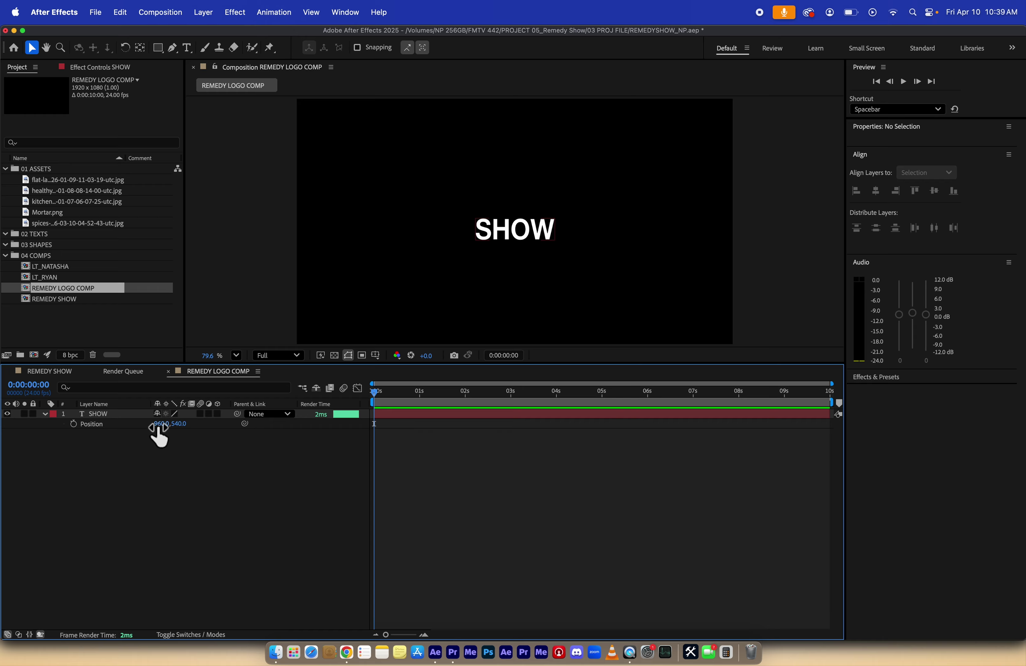
{"action": "key", "text": "super+s"}
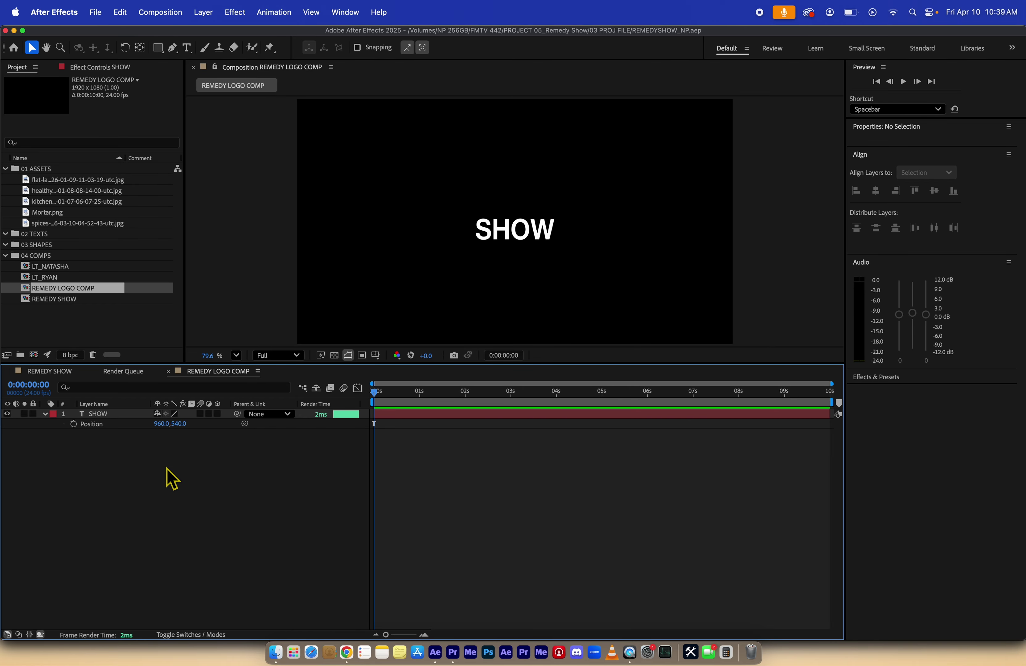
Duplicate the SHOW text layer and change the copy's text to "REMEDY" in capitals
{"action": "left_click", "coordinate": [104, 415]}
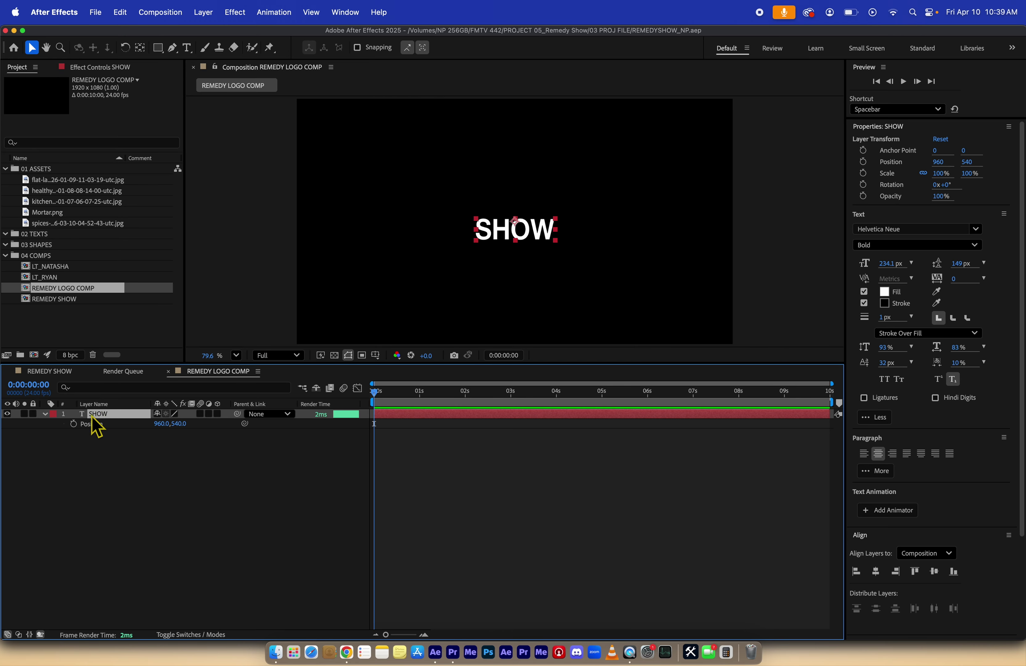
{"action": "key", "text": "super+d"}
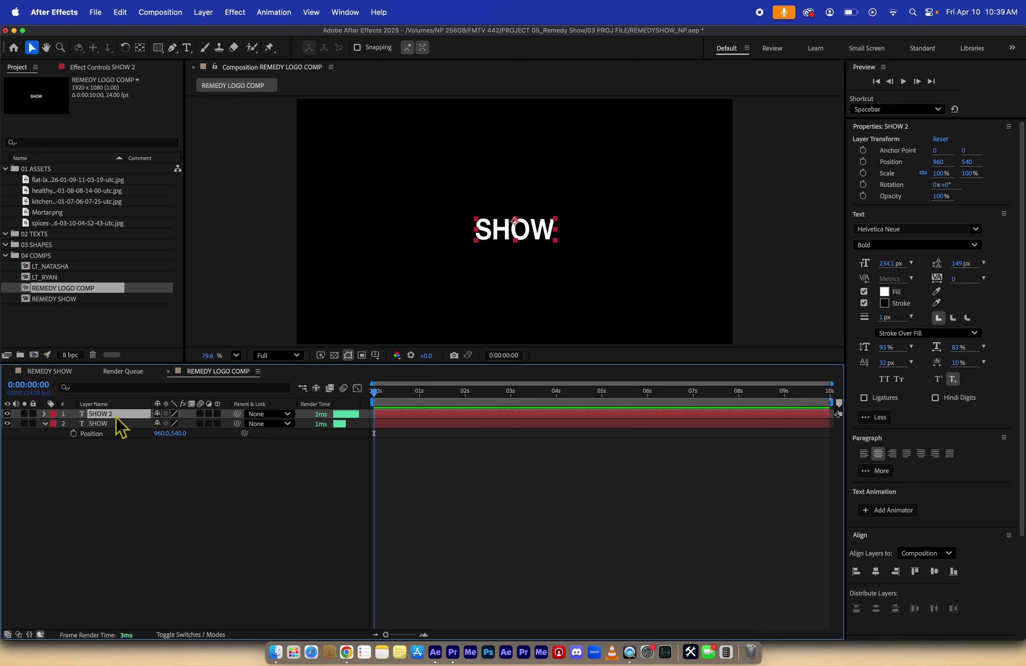
{"action": "double_click", "coordinate": [528, 227]}
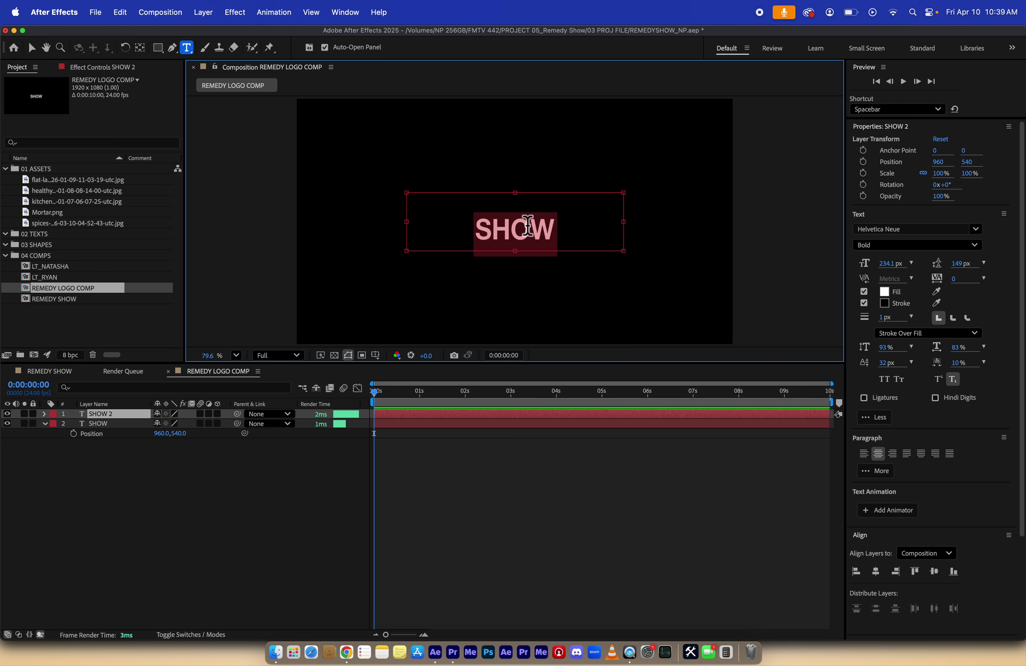
{"action": "type", "text": "remedy"}
{"action": "key", "text": "BackSpace"}
{"action": "key", "text": "BackSpace"}
{"action": "key", "text": "BackSpace"}
{"action": "key", "text": "BackSpace"}
{"action": "key", "text": "BackSpace"}
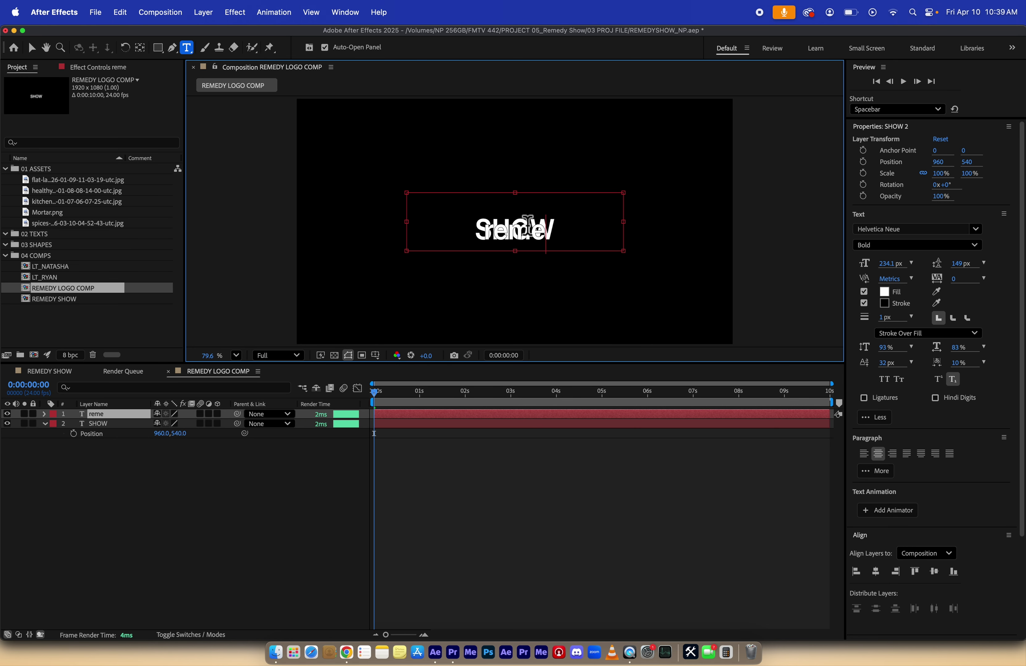
{"action": "key", "text": "BackSpace"}
{"action": "type", "text": "REMEDY"}
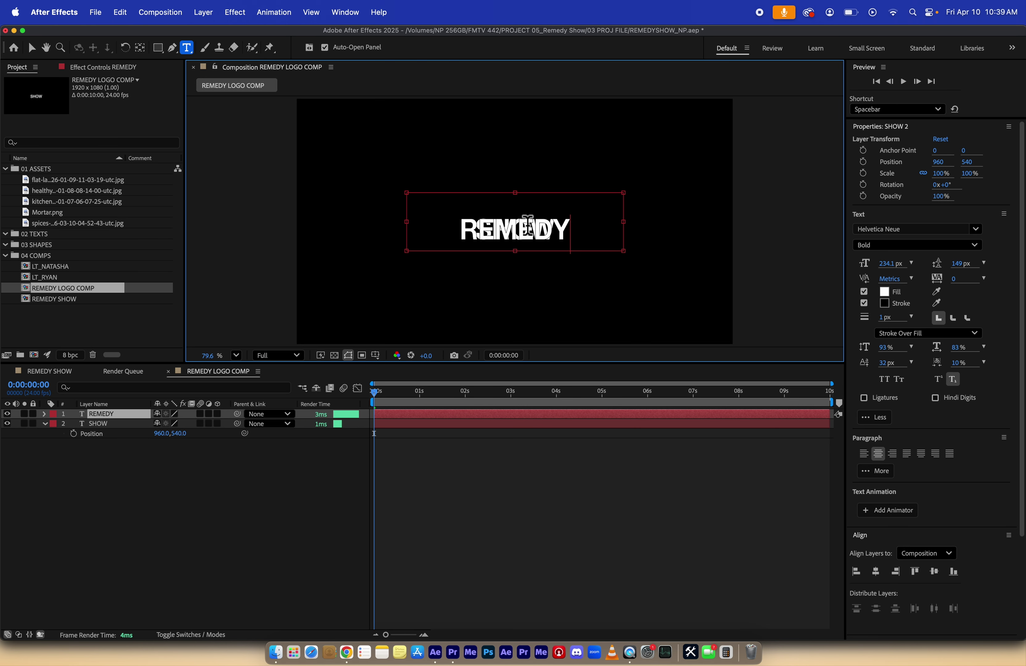
Duplicate the REMEDY text layer, change the copy's text to "THE", and save the project
{"action": "left_click", "coordinate": [112, 420]}
{"action": "key", "text": "super+d"}
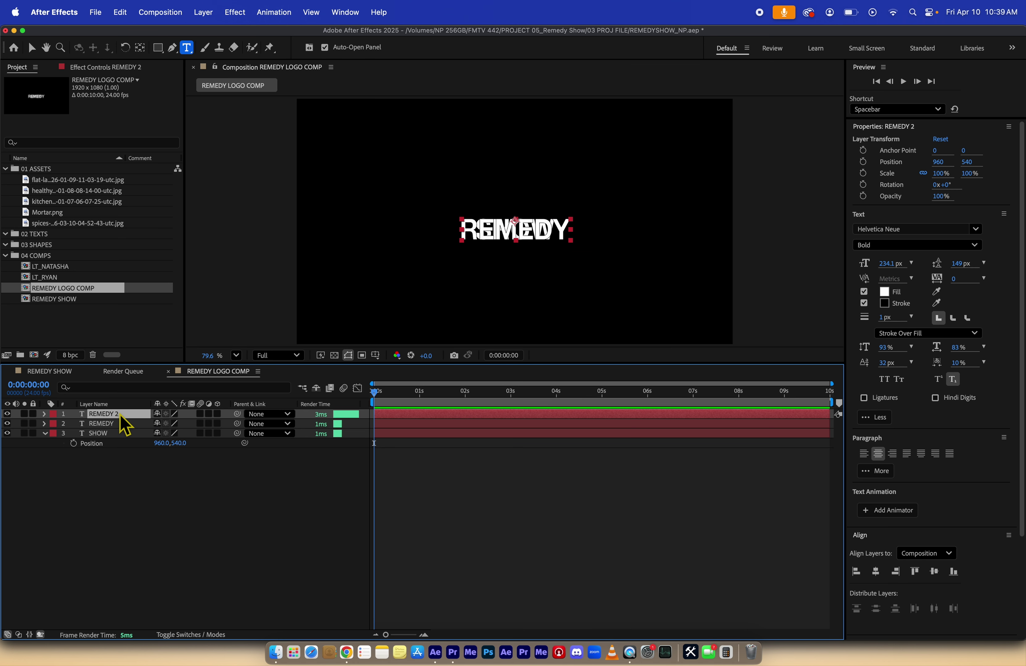
{"action": "scroll", "coordinate": [523, 293], "scroll_direction": "up", "scroll_amount": 2}
{"action": "left_click", "coordinate": [520, 244]}
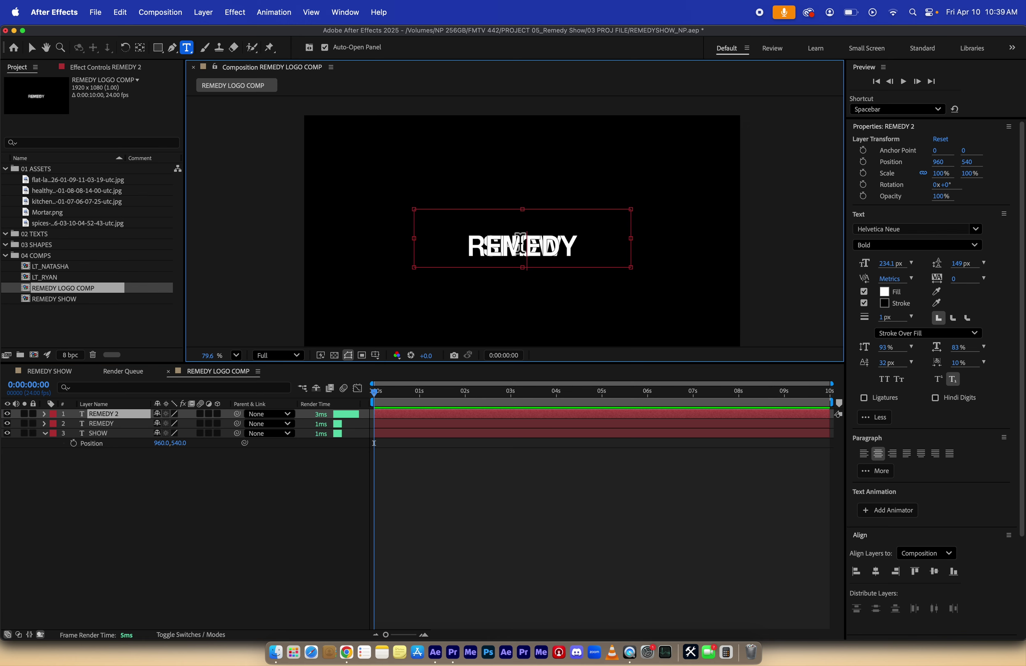
{"action": "key", "text": "super+a"}
{"action": "type", "text": "t"}
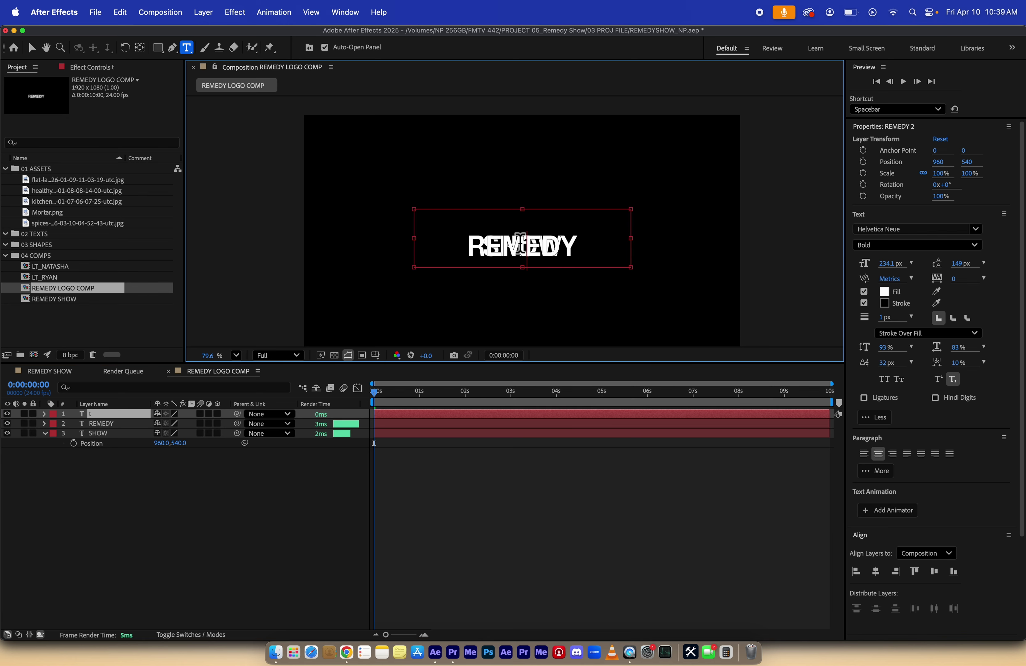
{"action": "key", "text": "BackSpace"}
{"action": "type", "text": "THE"}
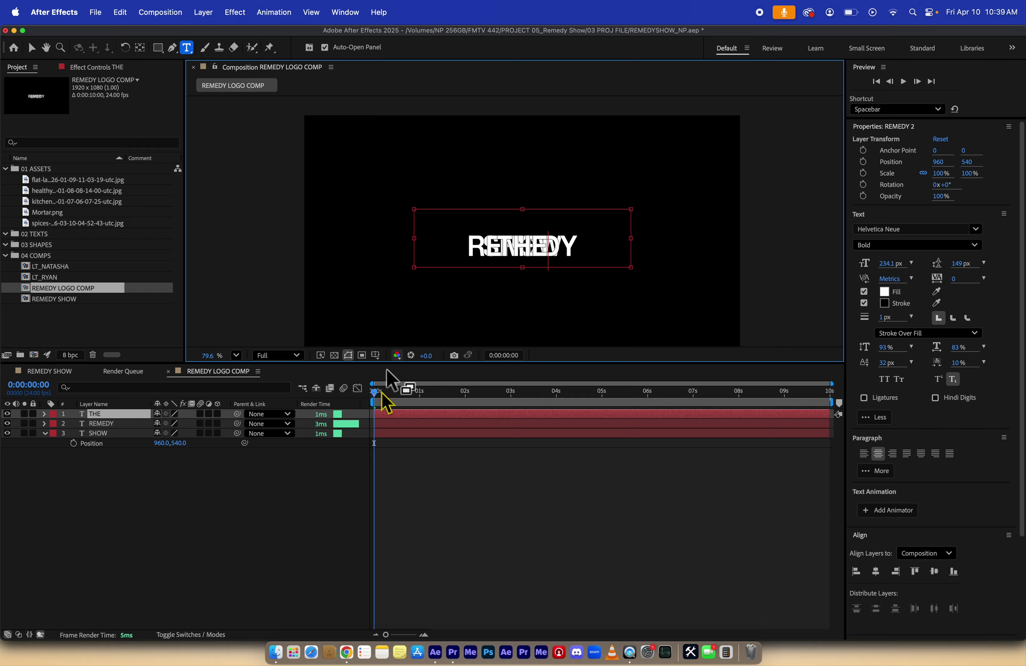
{"action": "left_click", "coordinate": [321, 531]}
{"action": "key", "text": "super+s"}
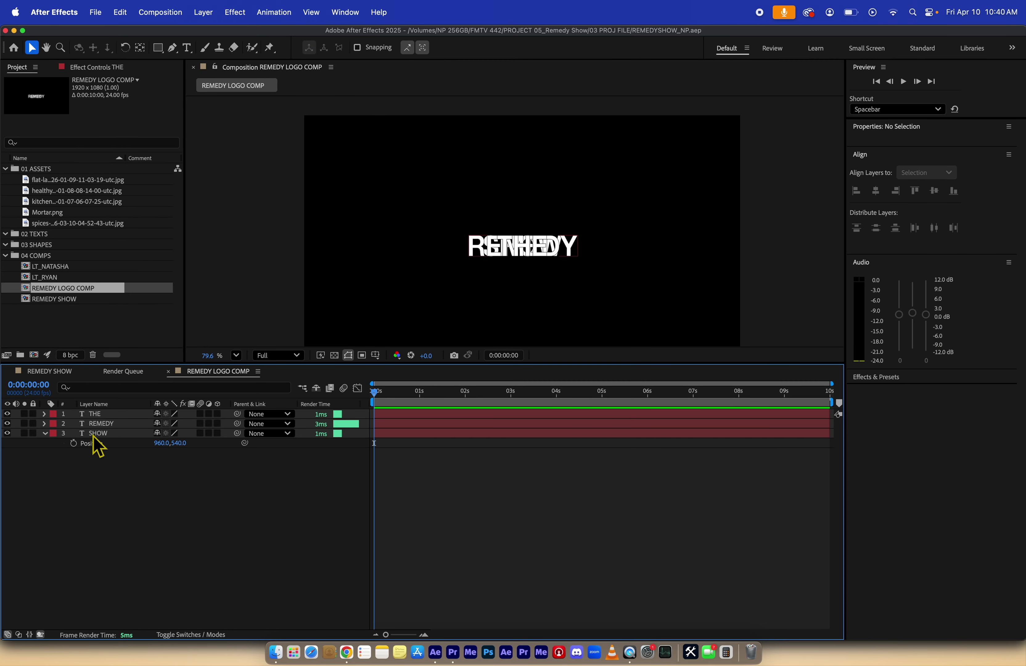
Reveal the Position property of the REMEDY and THE layers in the timeline
{"action": "left_click", "coordinate": [103, 424]}
{"action": "key", "text": "p"}
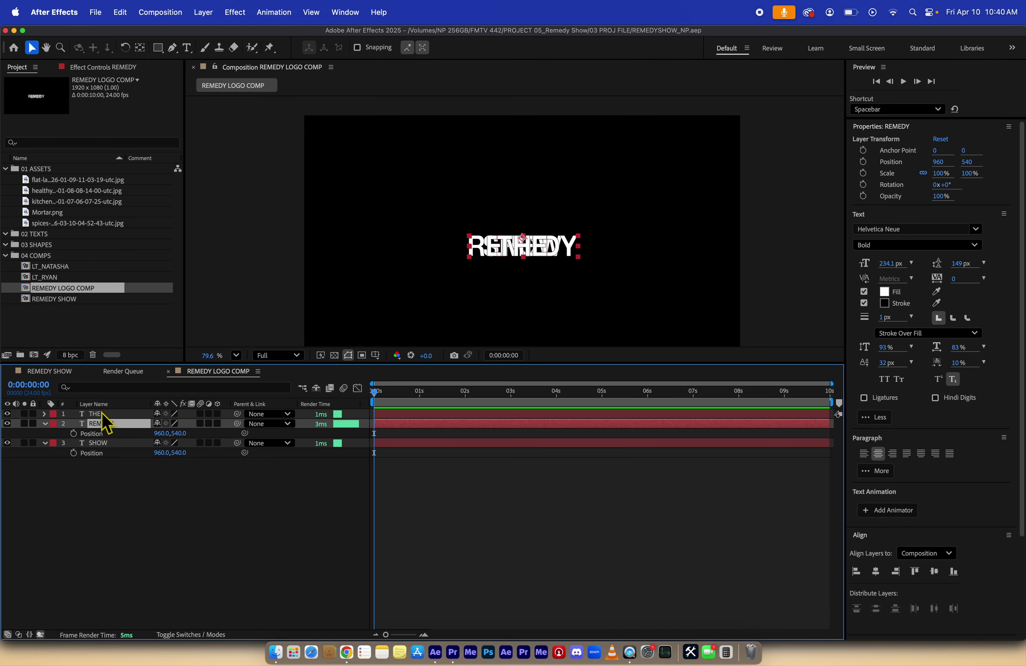
{"action": "left_click", "coordinate": [101, 413]}
{"action": "key", "text": "p"}
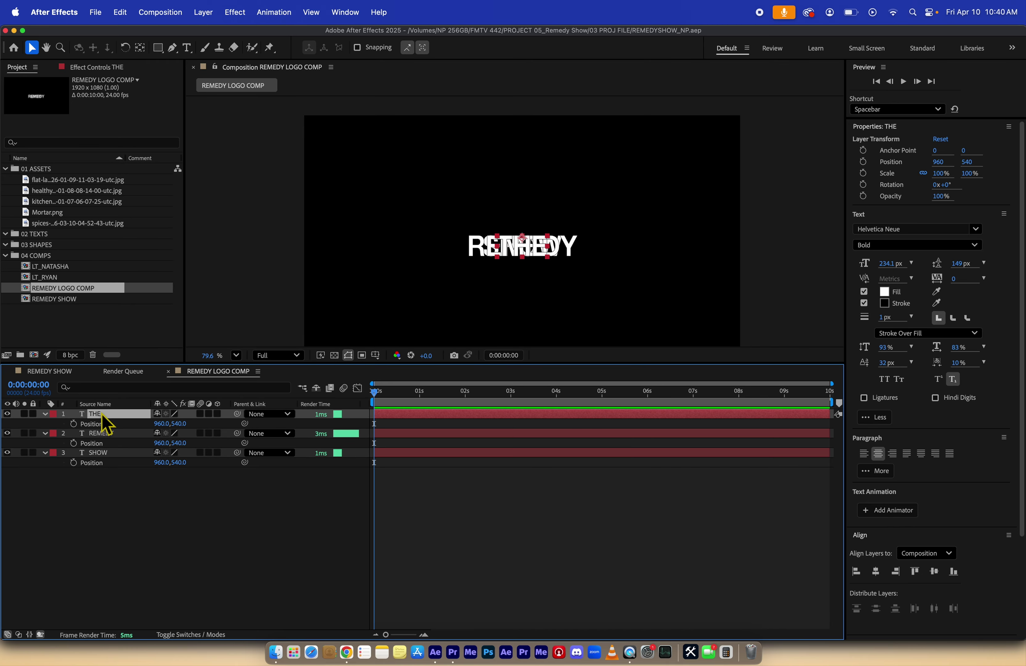
{"action": "left_click", "coordinate": [267, 484]}
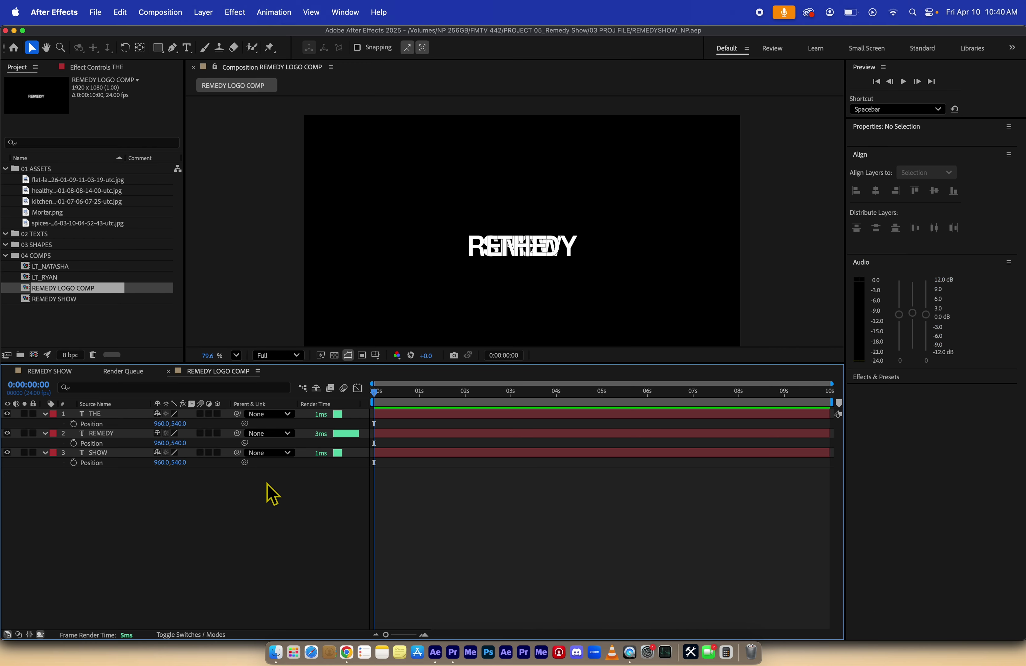
Turn the THE text layer into a 3D layer
{"action": "left_click", "coordinate": [235, 356]}
{"action": "left_click", "coordinate": [241, 368]}
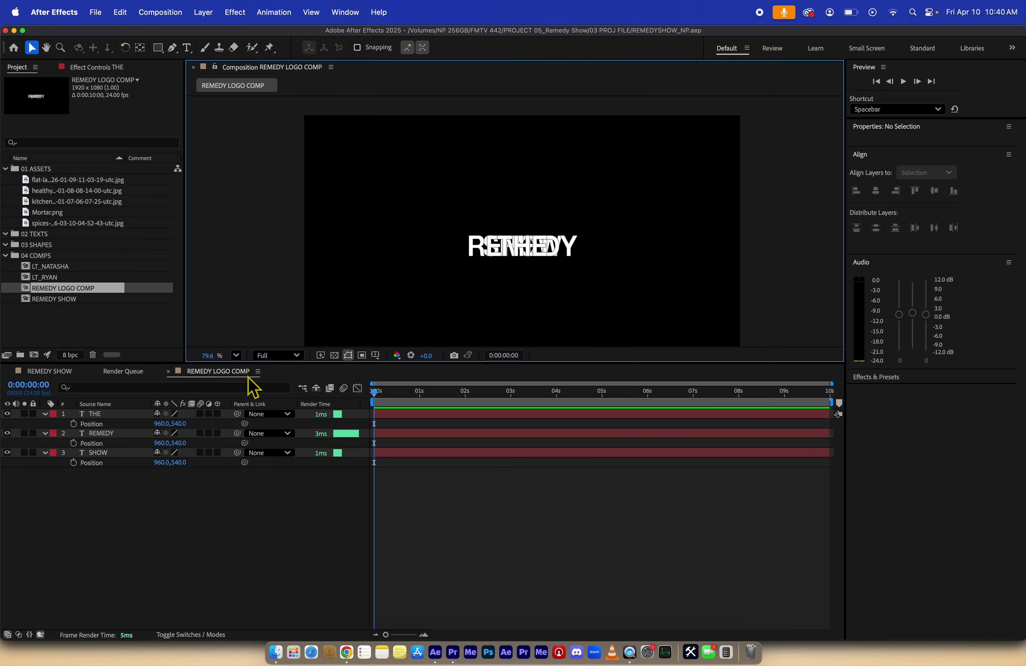
{"action": "left_click", "coordinate": [46, 48]}
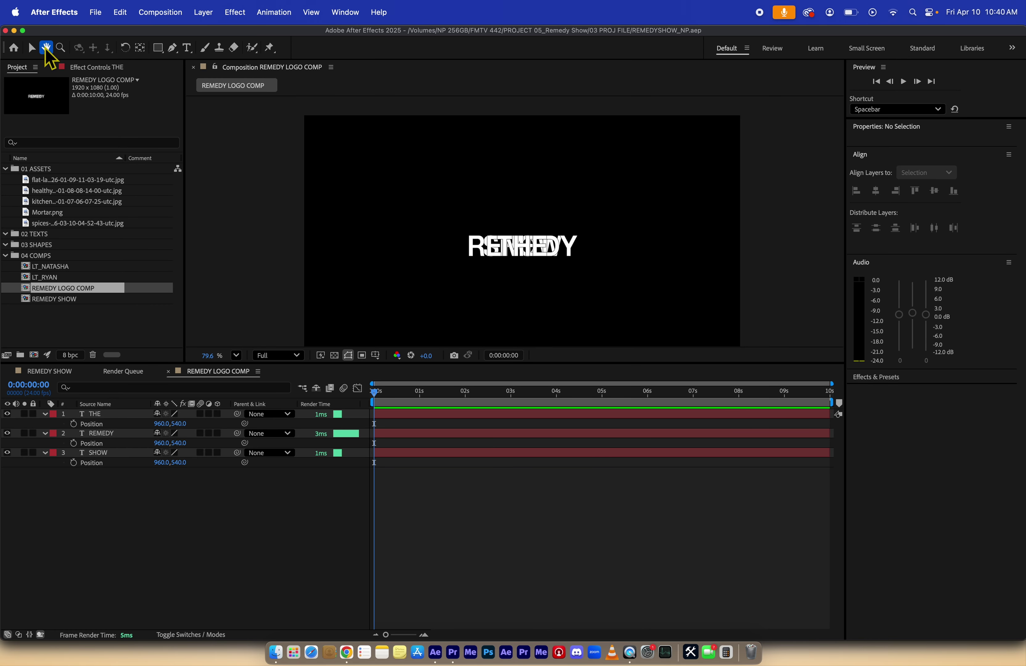
{"action": "left_click_drag", "start_coordinate": [257, 183], "coordinate": [243, 165]}
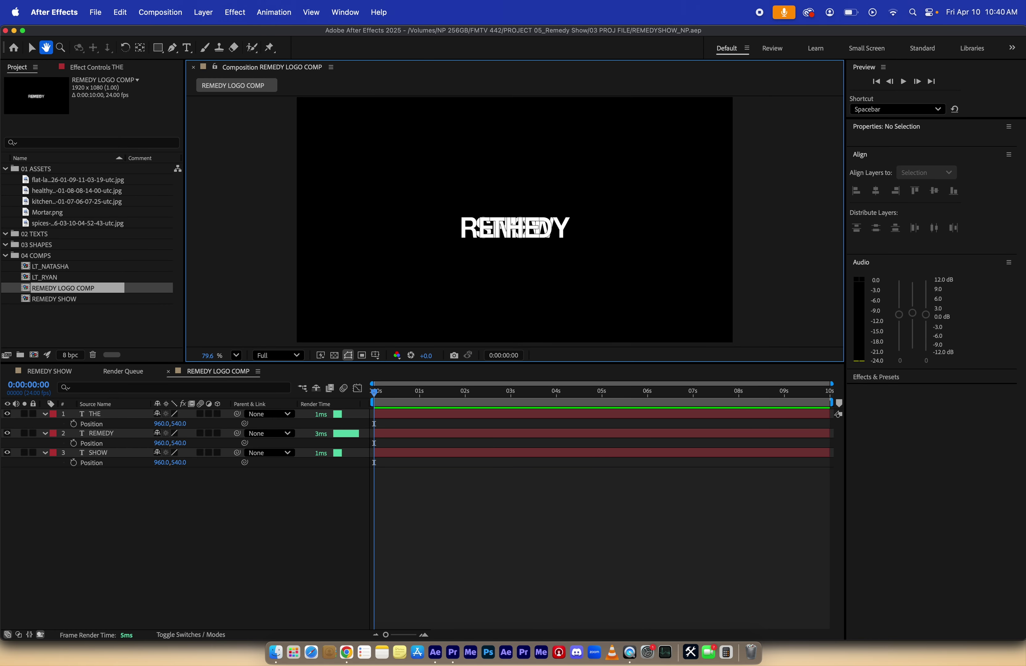
{"action": "left_click", "coordinate": [32, 48]}
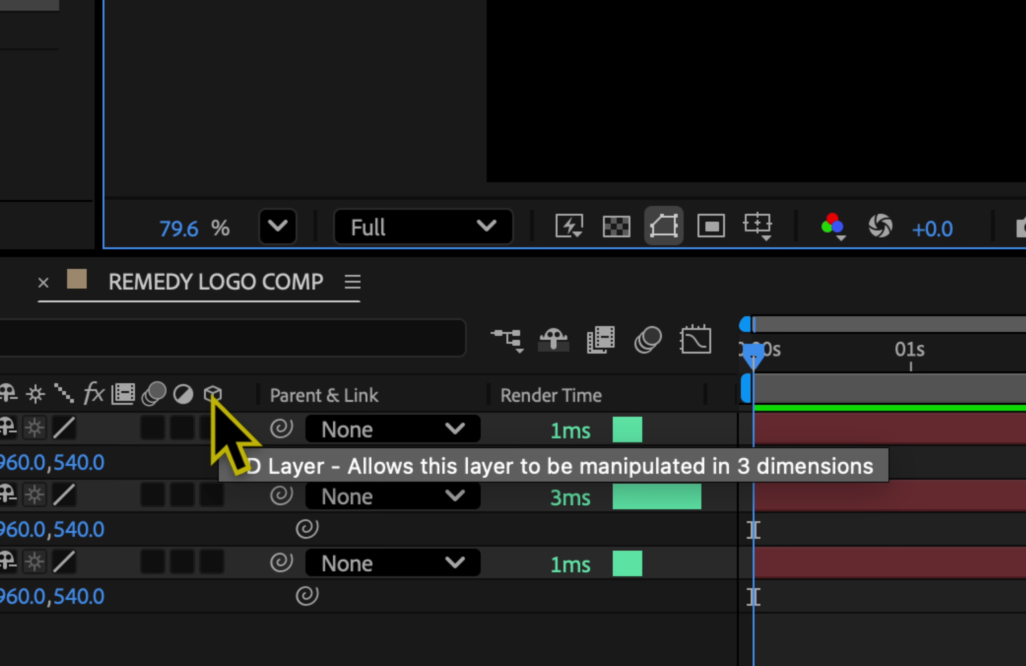
{"action": "left_click", "coordinate": [212, 428]}
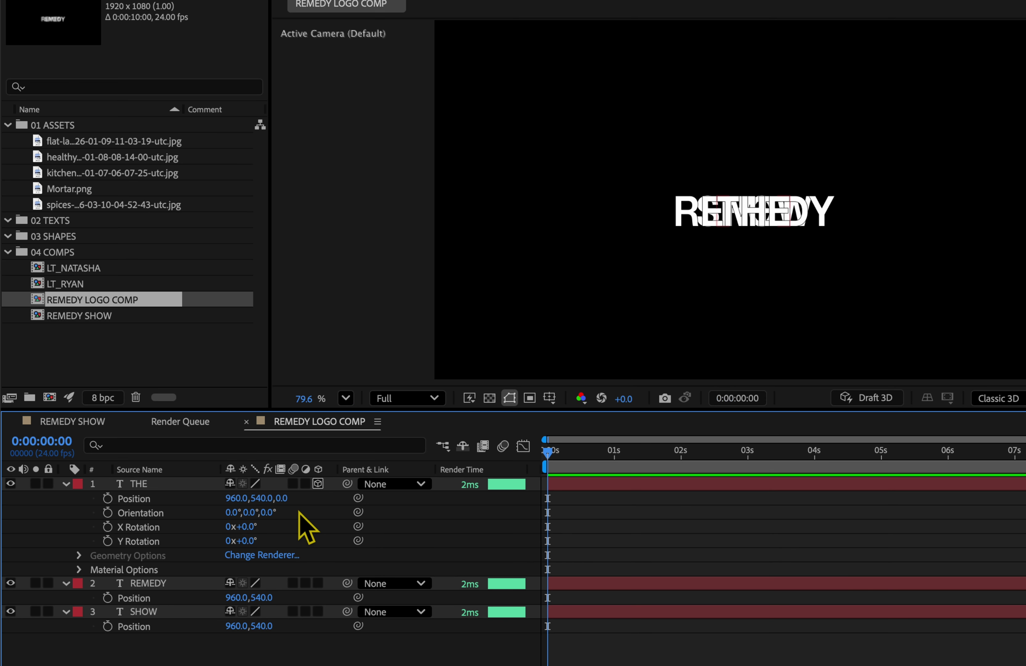
Collapse the properties of all three text layers and turn the REMEDY and SHOW layers into 3D layers
{"action": "left_click", "coordinate": [65, 485]}
{"action": "left_click", "coordinate": [65, 497]}
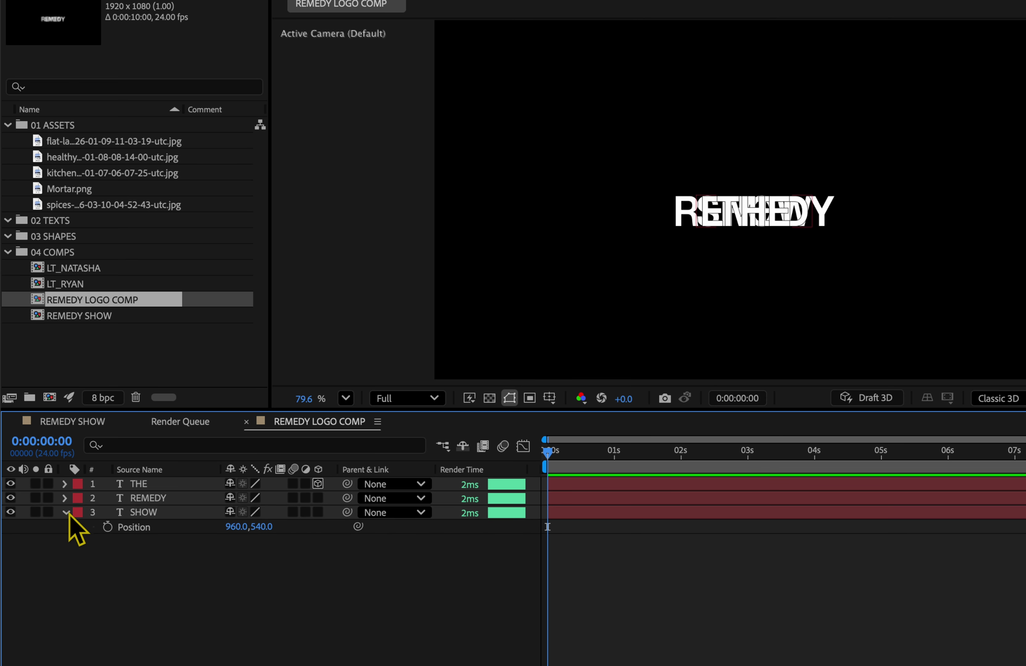
{"action": "left_click", "coordinate": [65, 512]}
{"action": "left_click_drag", "start_coordinate": [318, 498], "coordinate": [318, 513]}
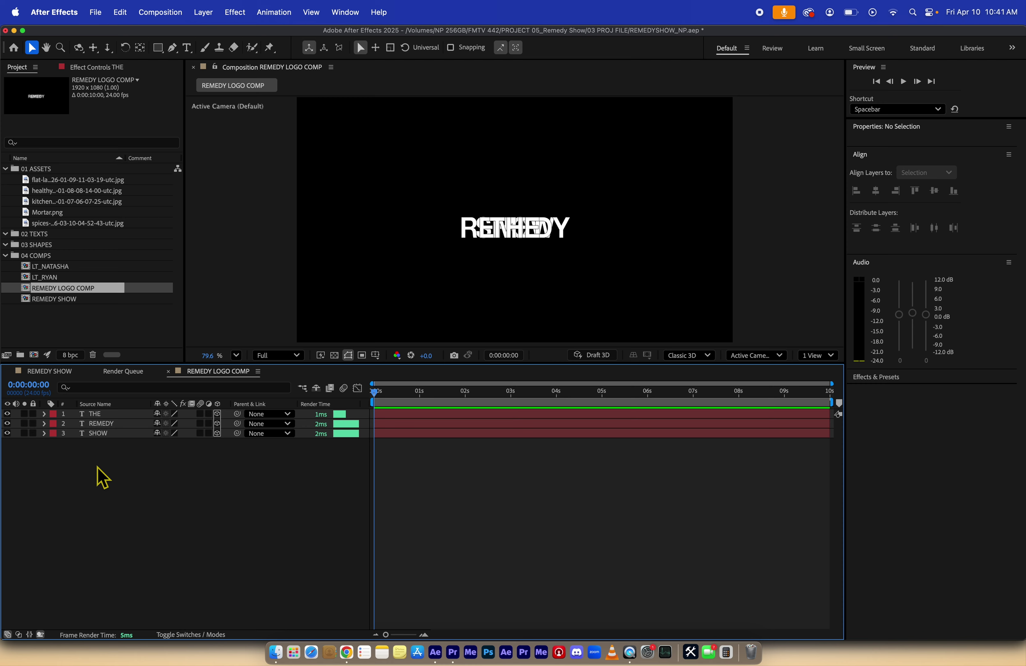
Create a two-node camera with the 35mm preset and name it "REMEDY CAM"
{"action": "right_click", "coordinate": [103, 492]}
{"action": "mouse_move", "coordinate": [127, 491]}
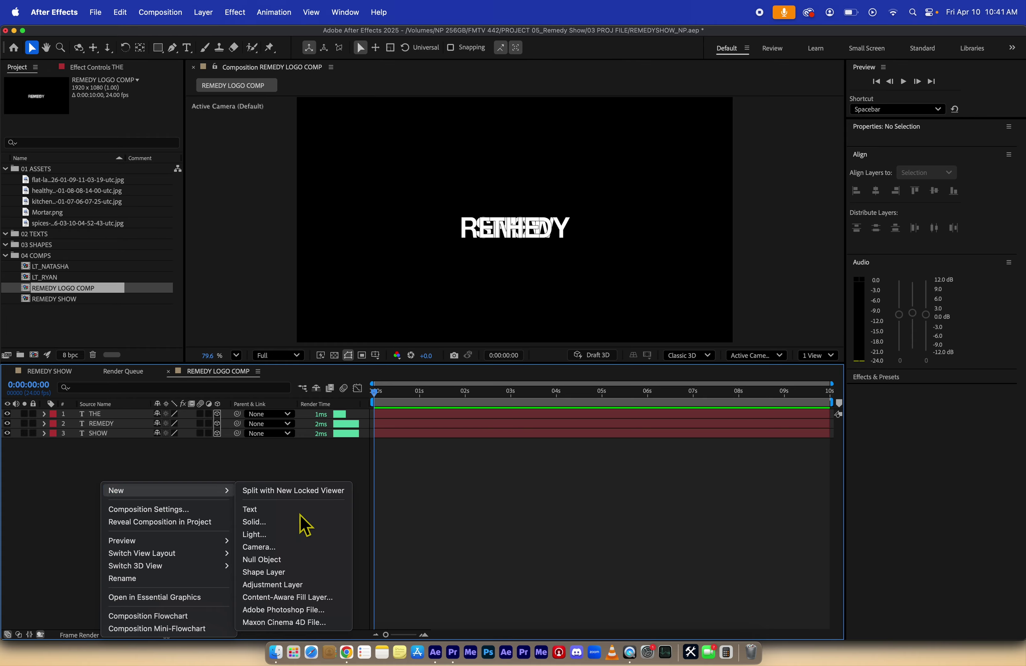
{"action": "left_click", "coordinate": [293, 548]}
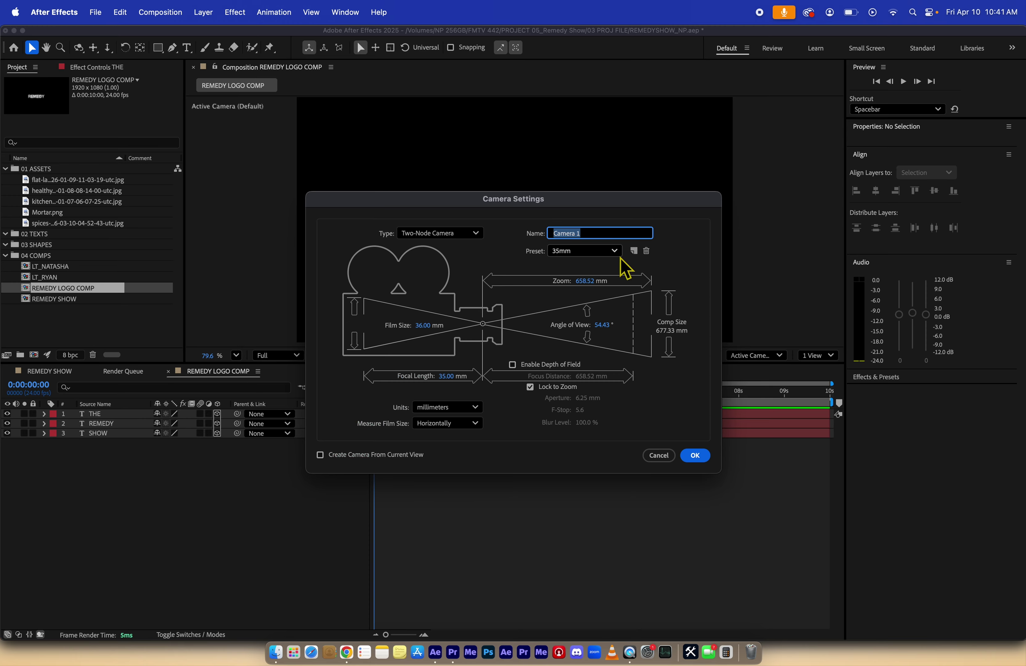
{"action": "key", "text": "BackSpace"}
{"action": "left_click", "coordinate": [694, 455]}
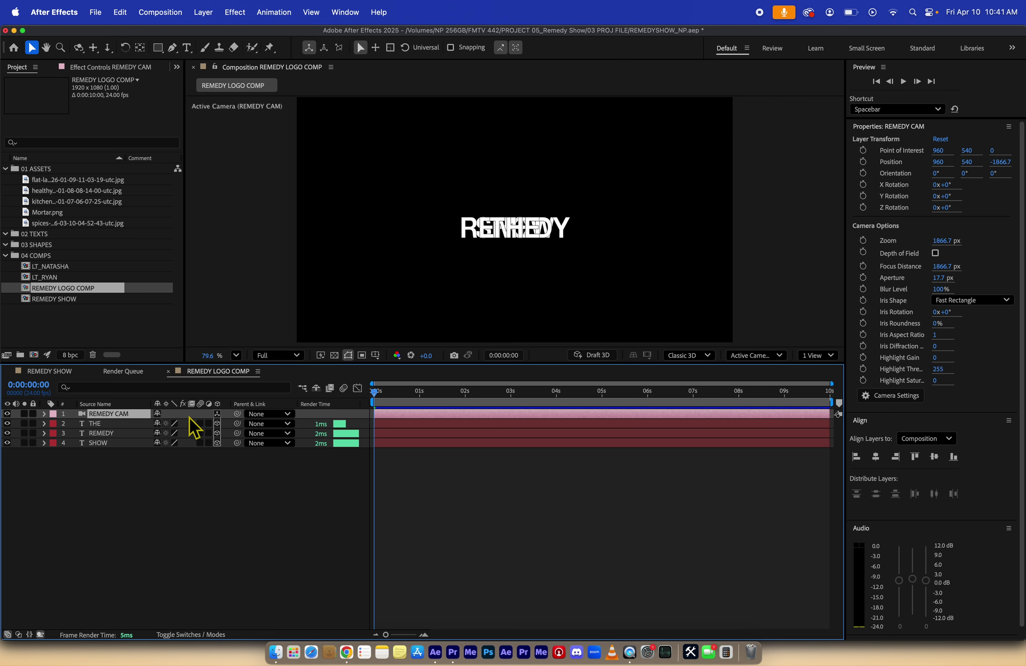
Reveal the Position property of the THE, REMEDY and SHOW layers in the timeline
{"action": "left_click", "coordinate": [113, 465]}
{"action": "left_click", "coordinate": [104, 424]}
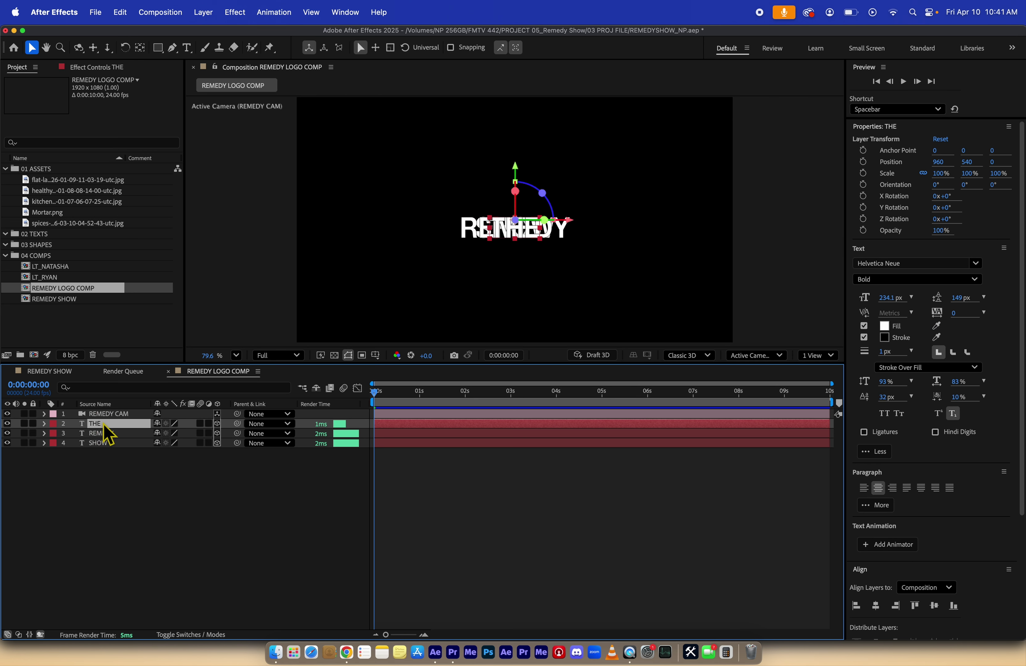
{"action": "key", "text": "p"}
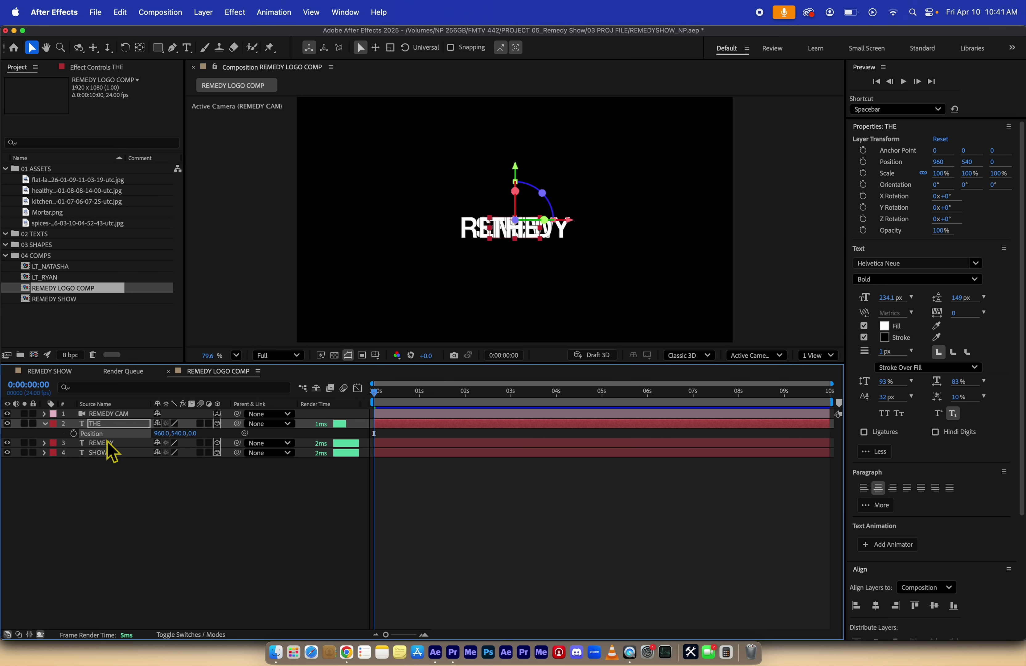
{"action": "left_click", "coordinate": [106, 444]}
{"action": "key", "text": "p"}
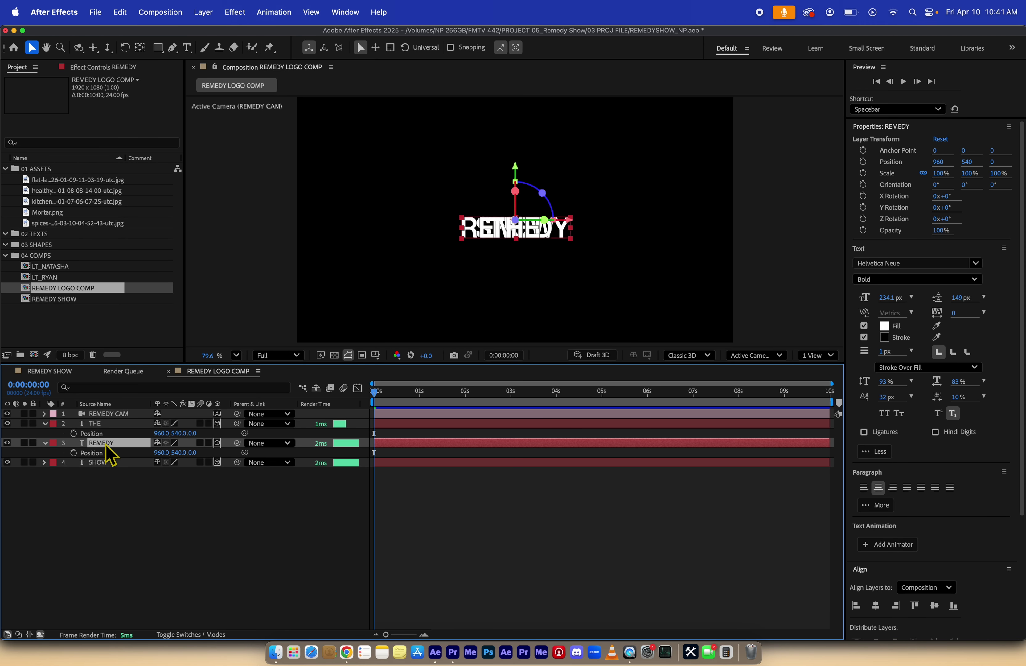
{"action": "left_click", "coordinate": [113, 462]}
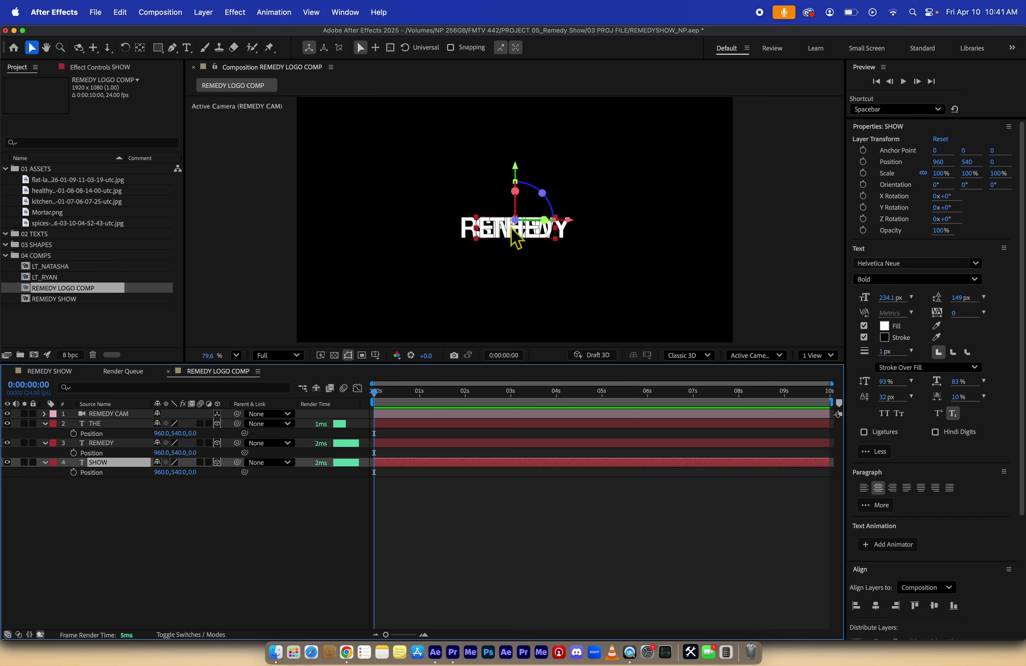
Set the Z position of the REMEDY layer to 200 and of the SHOW layer to 800
{"action": "left_click_drag", "start_coordinate": [515, 206], "coordinate": [523, 181]}
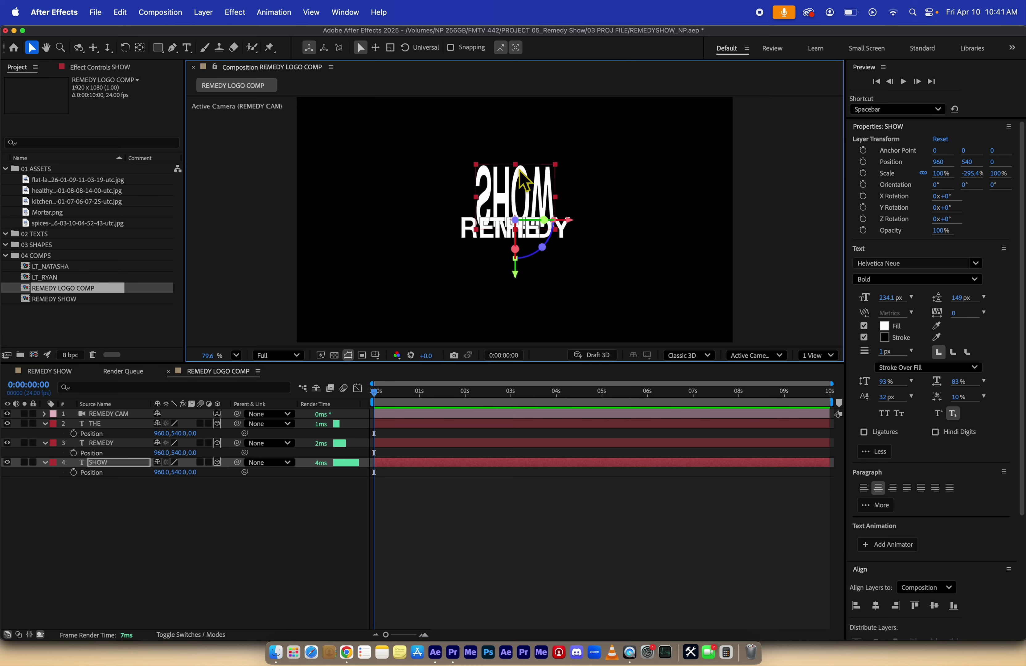
{"action": "key", "text": "super+z"}
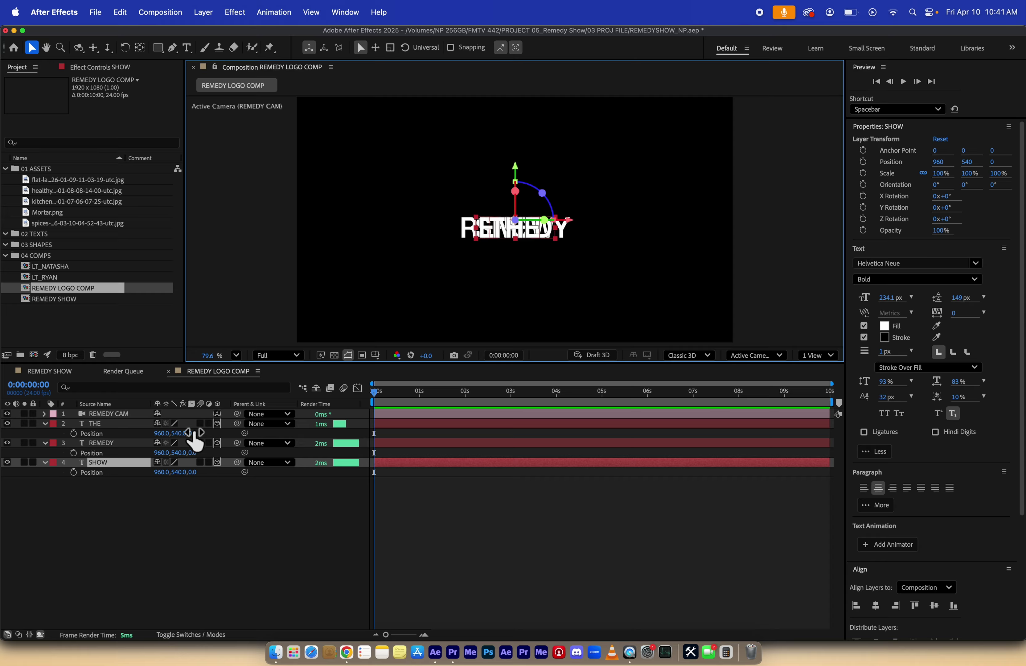
{"action": "left_click", "coordinate": [195, 452]}
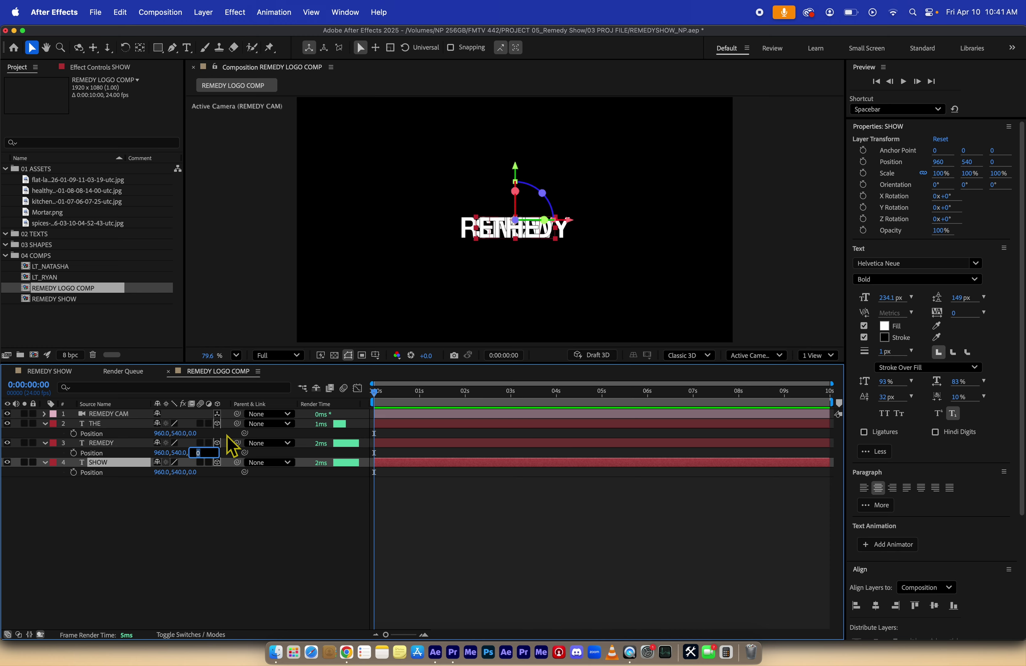
{"action": "left_click", "coordinate": [203, 472]}
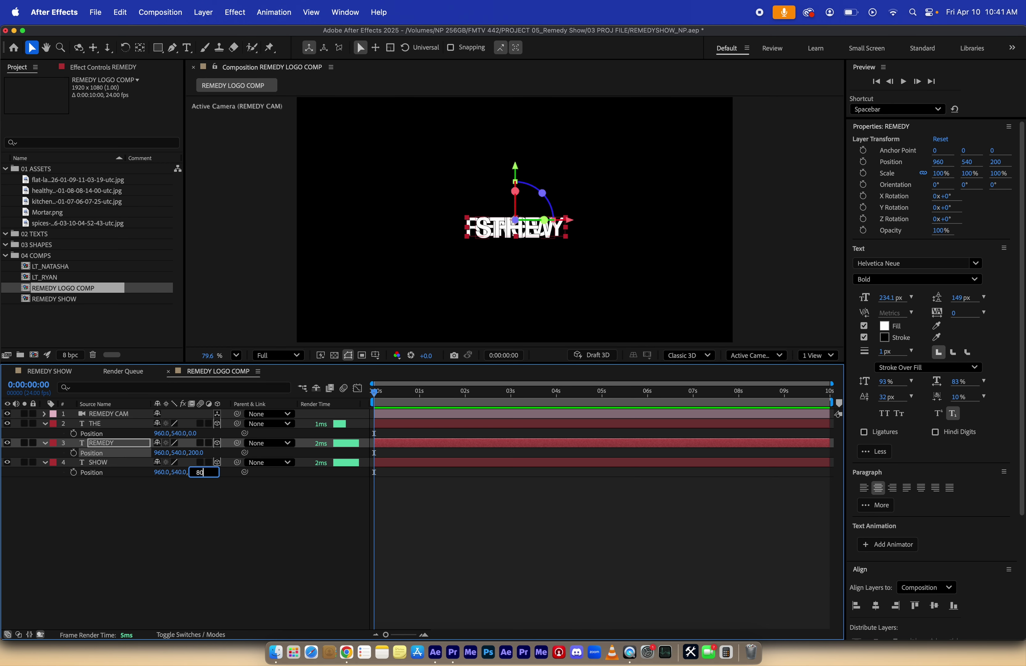
{"action": "left_click", "coordinate": [258, 487]}
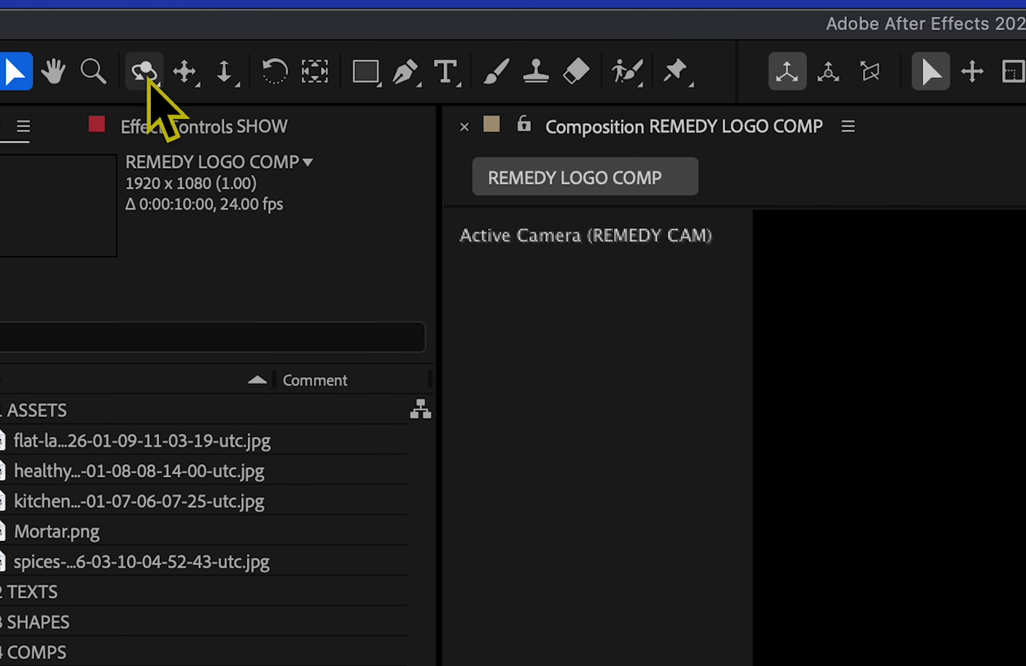
Orbit the camera around the three text layers to show their depth spacing, then bring it back to a nearly frontal view
{"action": "left_click", "coordinate": [147, 79]}
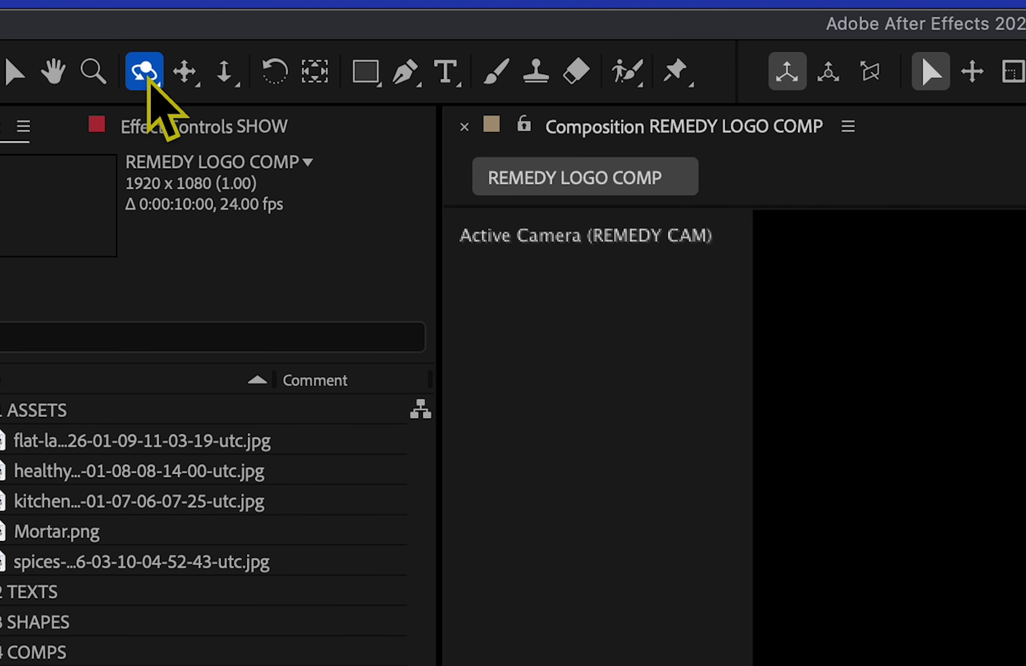
{"action": "left_click", "coordinate": [186, 71]}
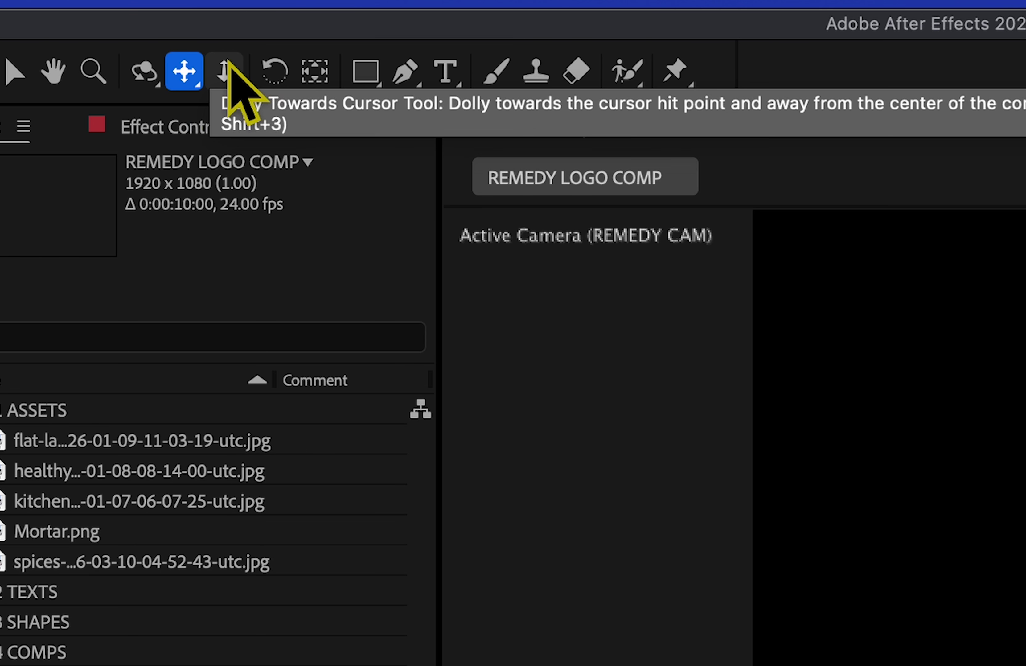
{"action": "left_click", "coordinate": [225, 73]}
{"action": "left_click", "coordinate": [144, 71]}
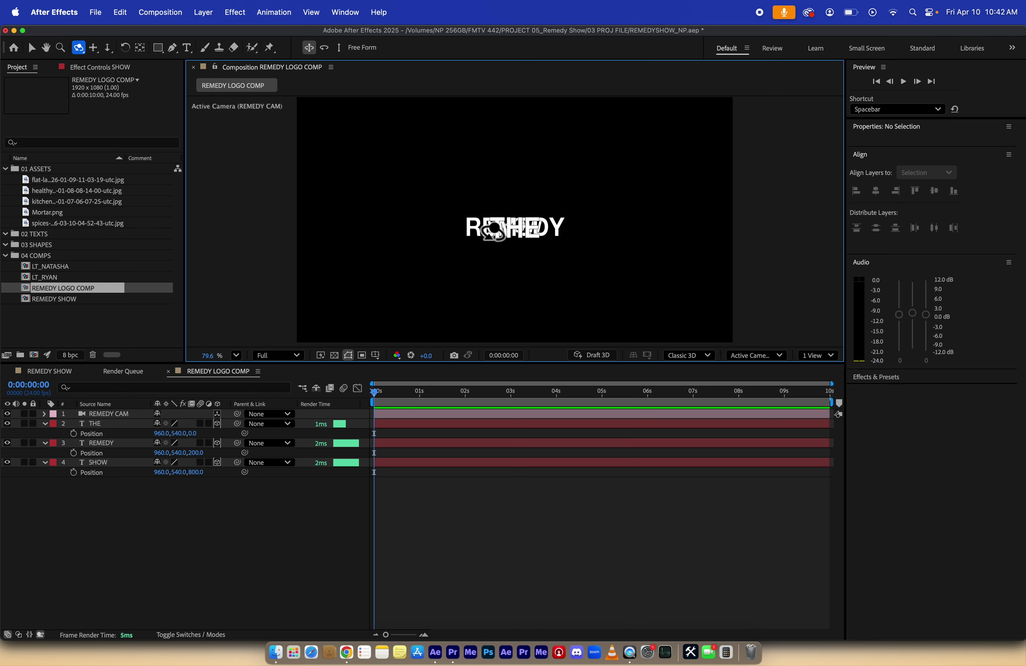
{"action": "left_click_drag", "start_coordinate": [493, 227], "coordinate": [559, 235]}
{"action": "left_click", "coordinate": [559, 234]}
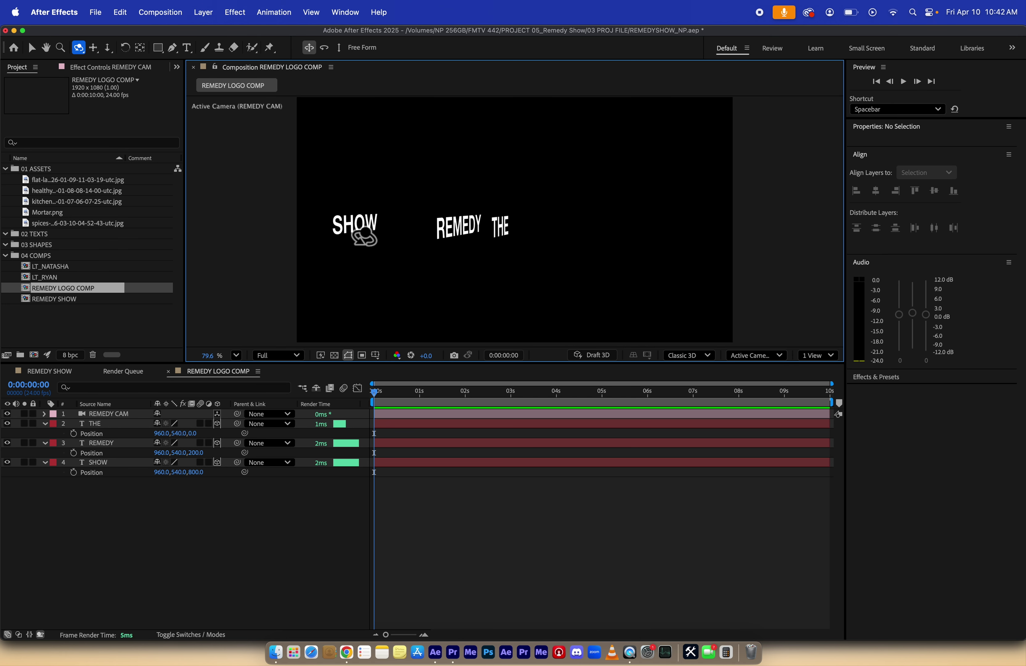
{"action": "left_click_drag", "start_coordinate": [497, 233], "coordinate": [435, 234]}
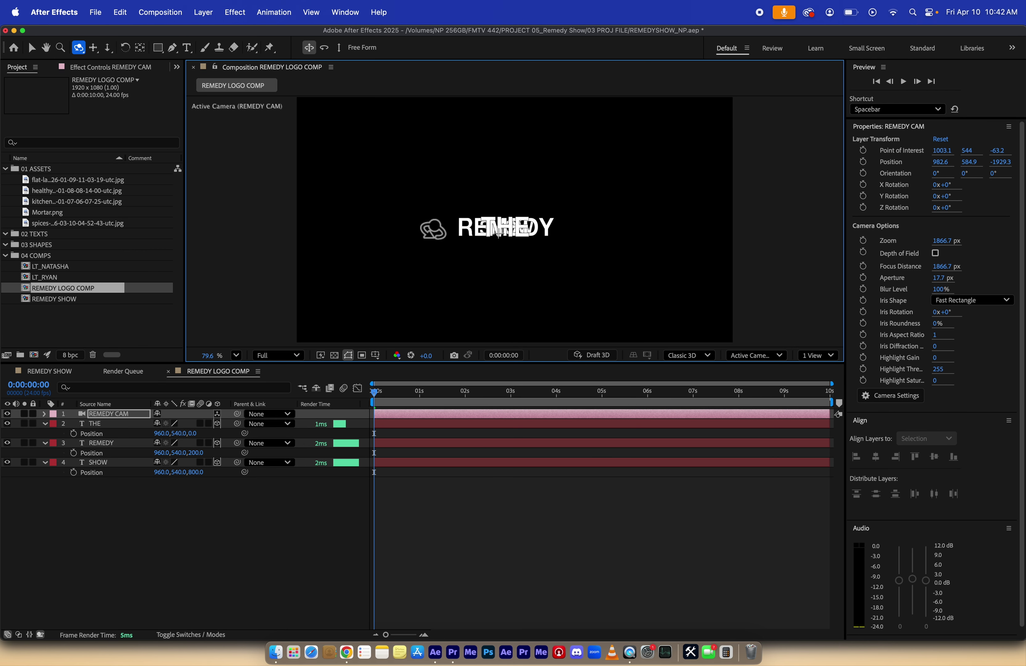
{"action": "key", "text": "F2"}
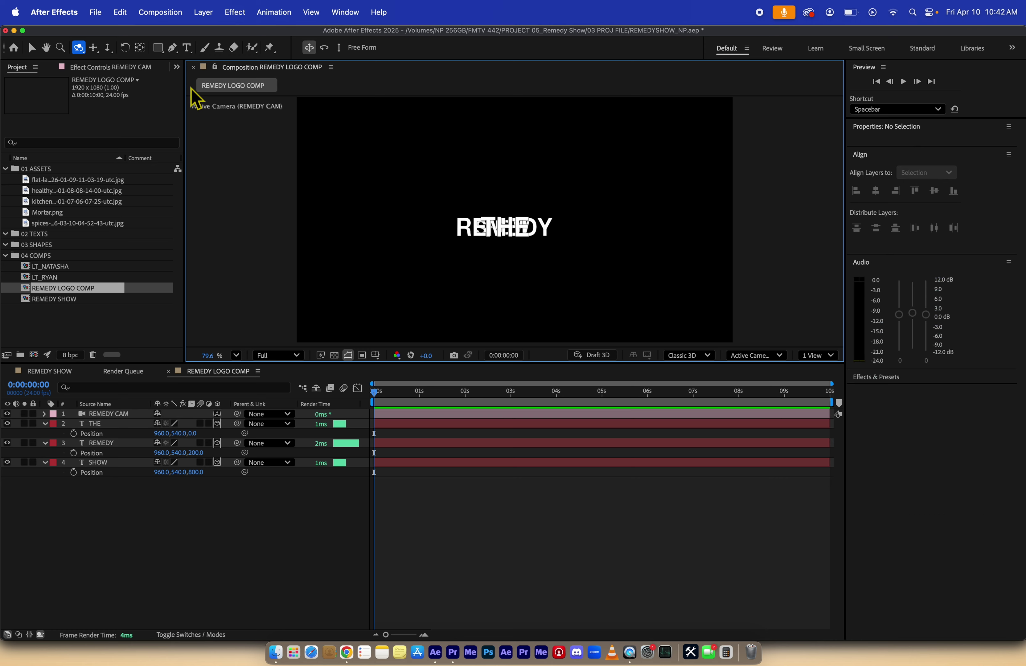
Pan the camera freehand so the text sits slightly up and left of the frame's centre, then deselect the camera
{"action": "left_click", "coordinate": [94, 48]}
{"action": "mouse_move", "coordinate": [465, 247]}
{"action": "left_mouse_down"}
{"action": "mouse_move", "coordinate": [660, 259]}
{"action": "mouse_move", "coordinate": [281, 247]}
{"action": "mouse_move", "coordinate": [462, 253]}
{"action": "left_mouse_up"}
{"action": "key", "text": "F2"}
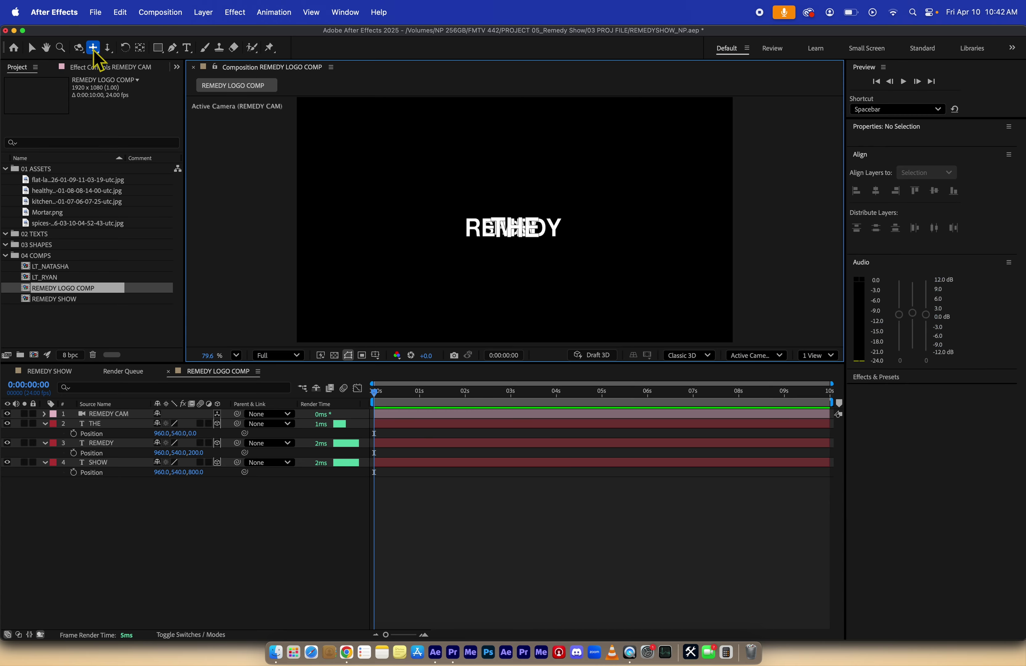
{"action": "left_click_drag", "start_coordinate": [96, 60], "coordinate": [149, 69]}
{"action": "left_click_drag", "start_coordinate": [577, 292], "coordinate": [549, 268]}
{"action": "key", "text": "F2"}
Dolly the camera in until the letters fill the frame, then pan it sideways across the text
{"action": "left_click", "coordinate": [107, 47]}
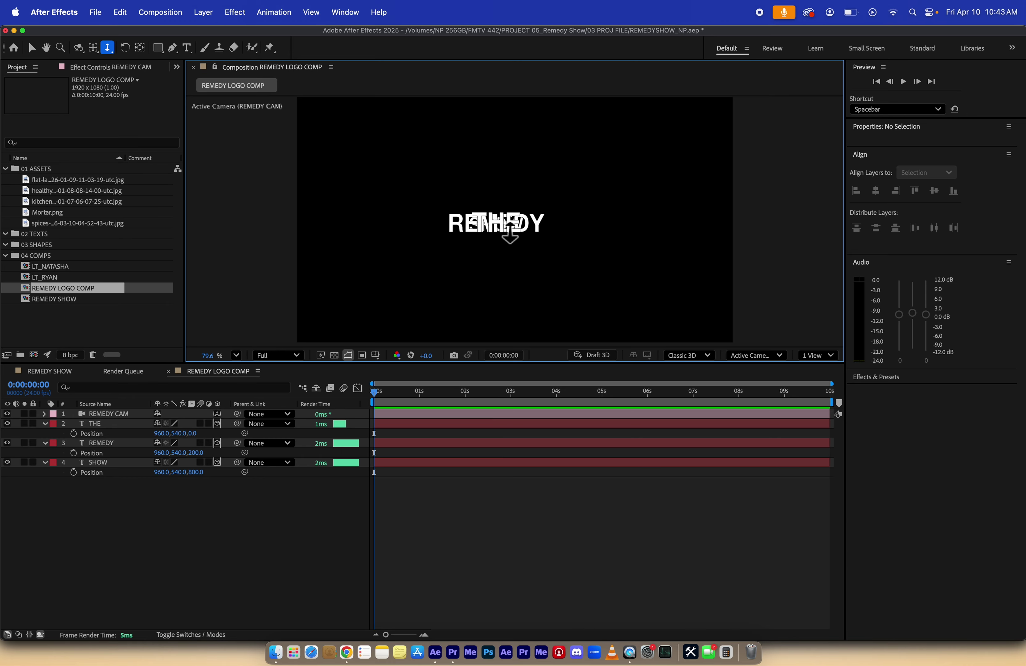
{"action": "left_click_drag", "start_coordinate": [509, 232], "coordinate": [366, 7]}
{"action": "left_click_drag", "start_coordinate": [395, 261], "coordinate": [459, 229]}
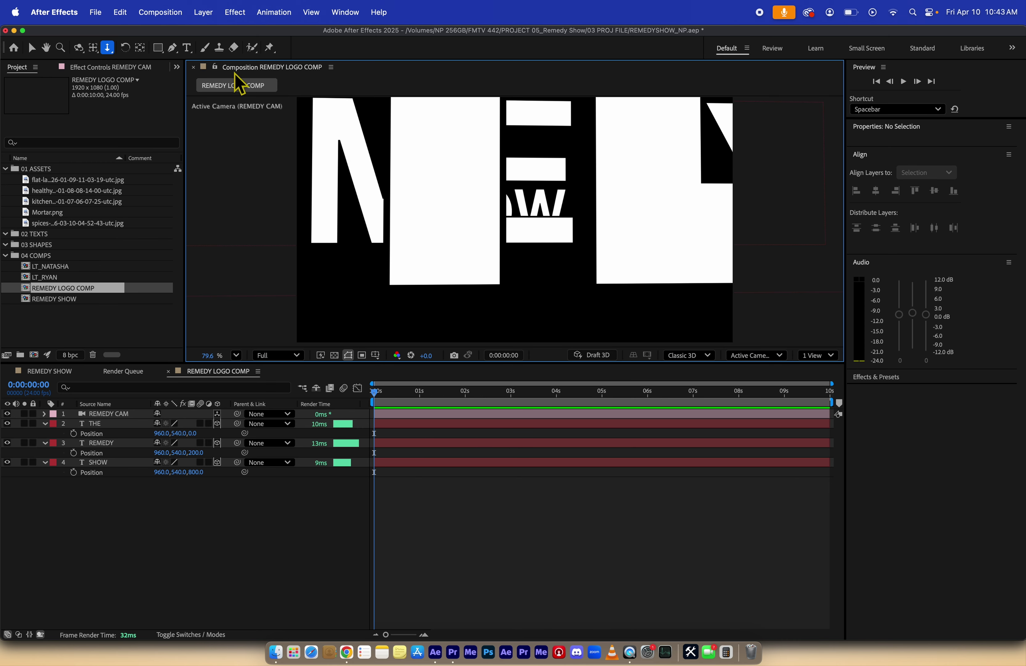
{"action": "left_click", "coordinate": [94, 47]}
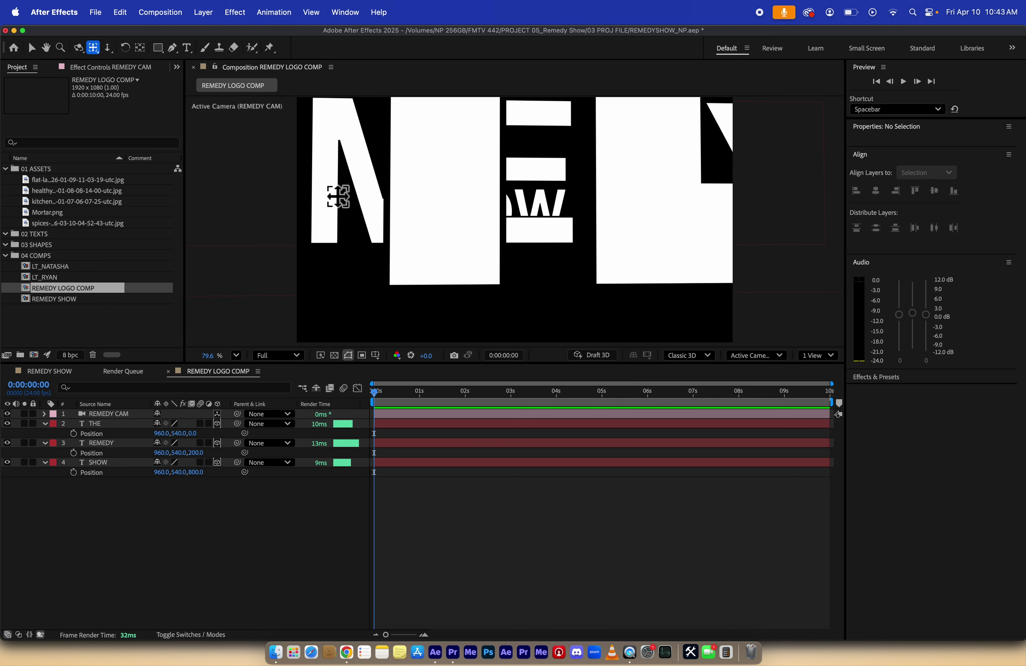
{"action": "left_click_drag", "start_coordinate": [332, 195], "coordinate": [584, 198]}
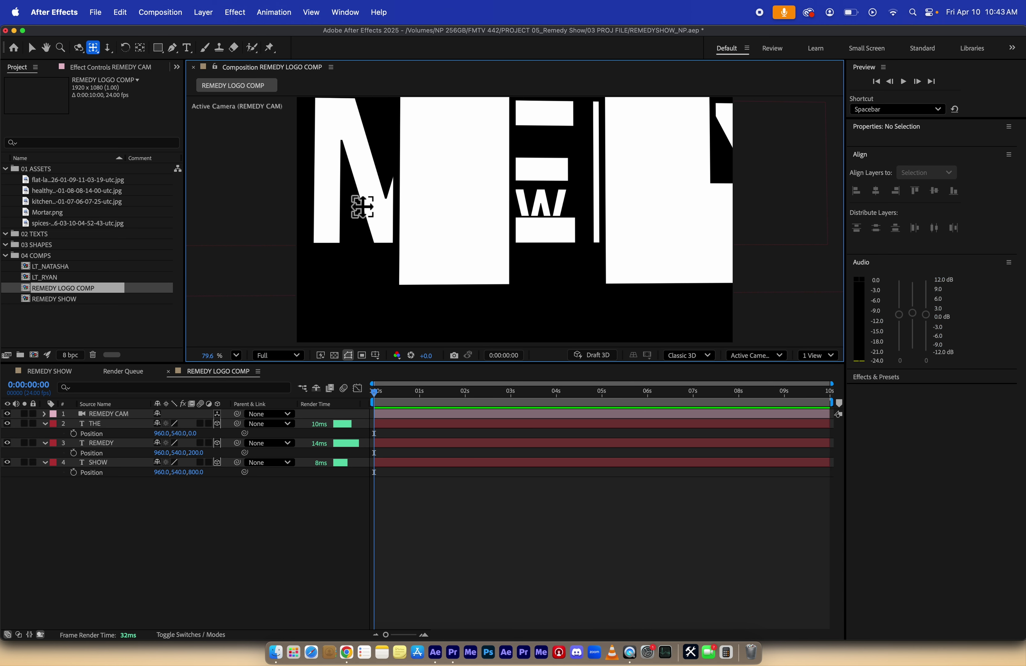
{"action": "left_click_drag", "start_coordinate": [360, 206], "coordinate": [709, 177]}
Dolly the camera back out until all of REMEDY fits in the frame, then return to the Selection tool
{"action": "left_click", "coordinate": [107, 47]}
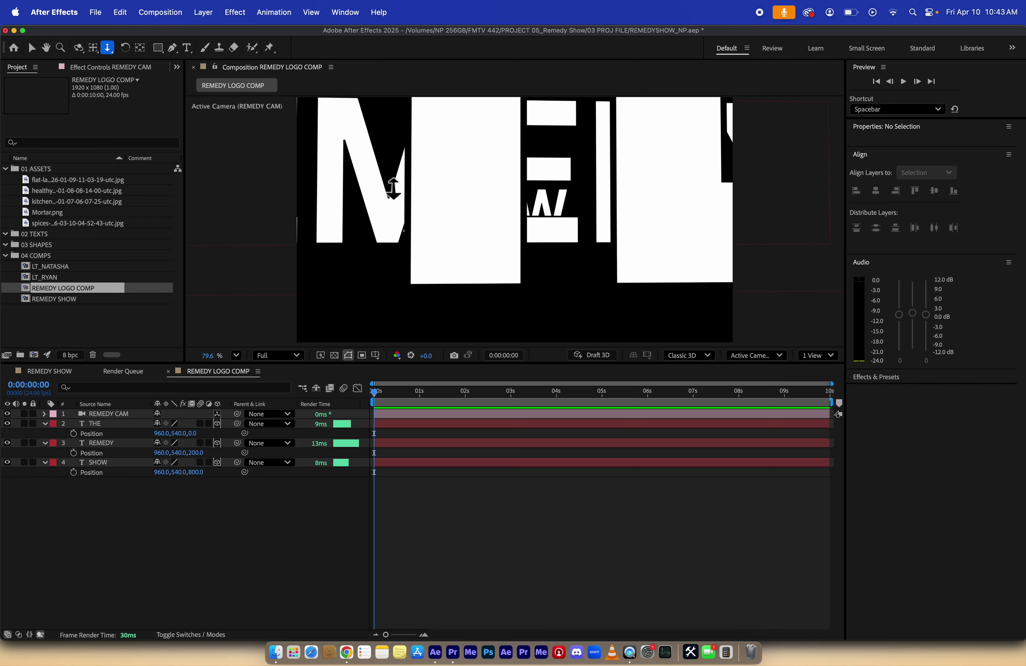
{"action": "left_click_drag", "start_coordinate": [393, 189], "coordinate": [461, 235]}
{"action": "key", "text": "super+shift+a"}
{"action": "left_click_drag", "start_coordinate": [398, 234], "coordinate": [394, 327]}
{"action": "key", "text": "super+shift+a"}
{"action": "key", "text": "v"}
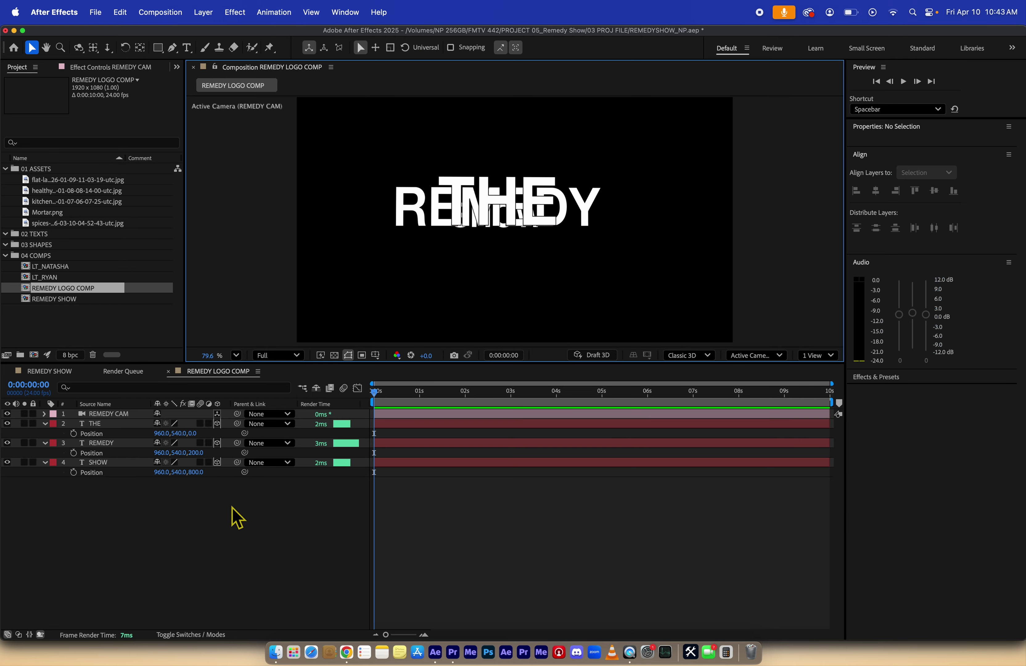
Add the healthy-cooking-food-background image as the bottom layer of the composition and scale it to 35%
{"action": "left_click", "coordinate": [232, 518]}
{"action": "left_click", "coordinate": [48, 191]}
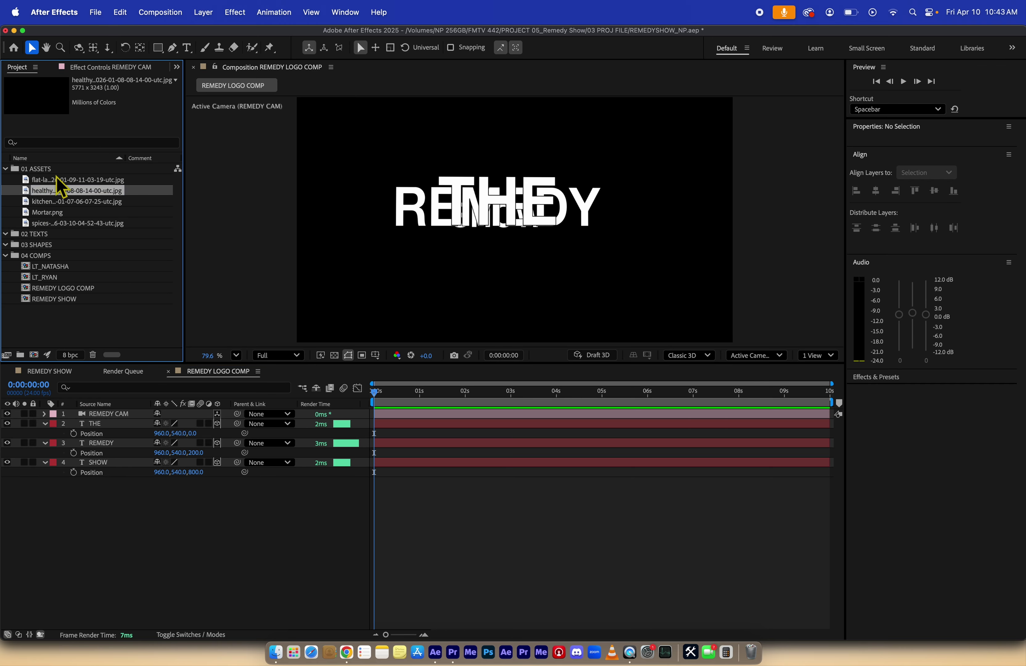
{"action": "mouse_move", "coordinate": [29, 193]}
{"action": "left_mouse_down"}
{"action": "mouse_move", "coordinate": [92, 218]}
{"action": "mouse_move", "coordinate": [327, 546]}
{"action": "left_mouse_up"}
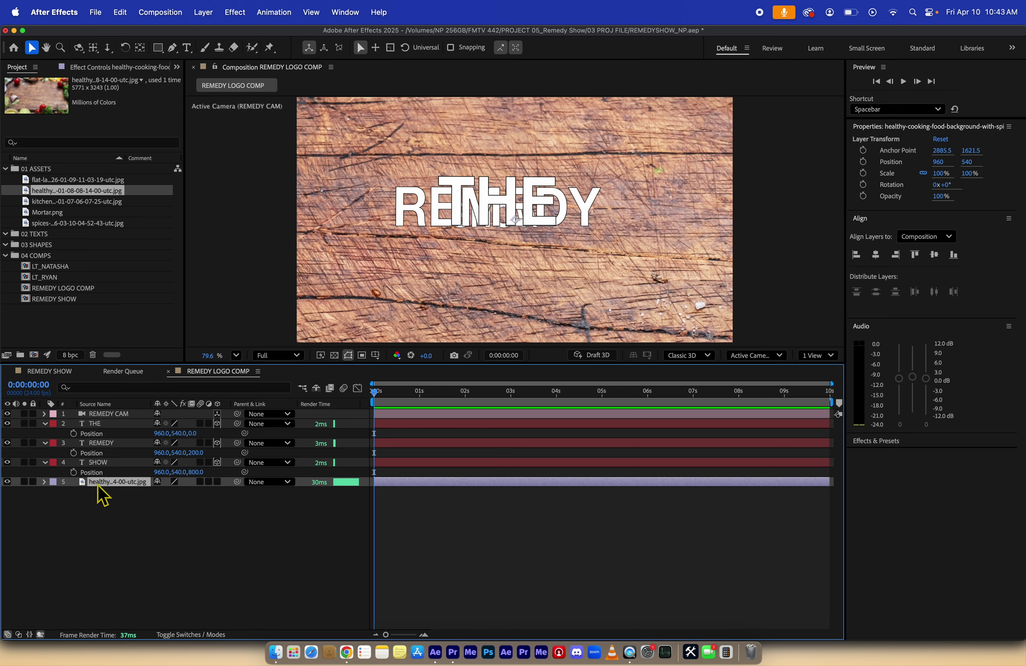
{"action": "left_click_drag", "start_coordinate": [173, 491], "coordinate": [143, 494]}
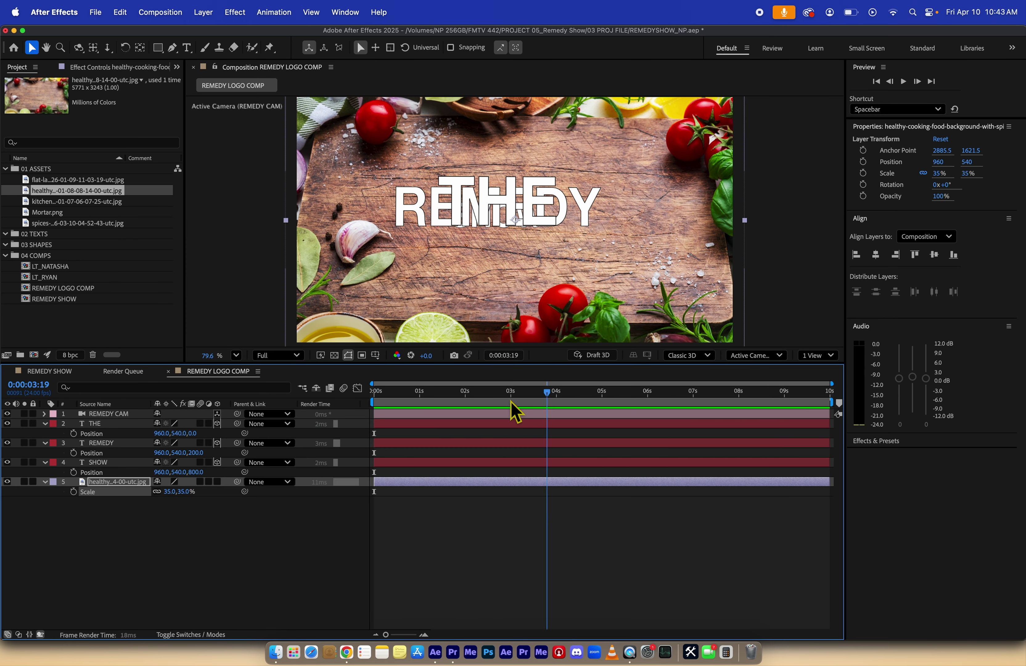
{"action": "left_click", "coordinate": [454, 541]}
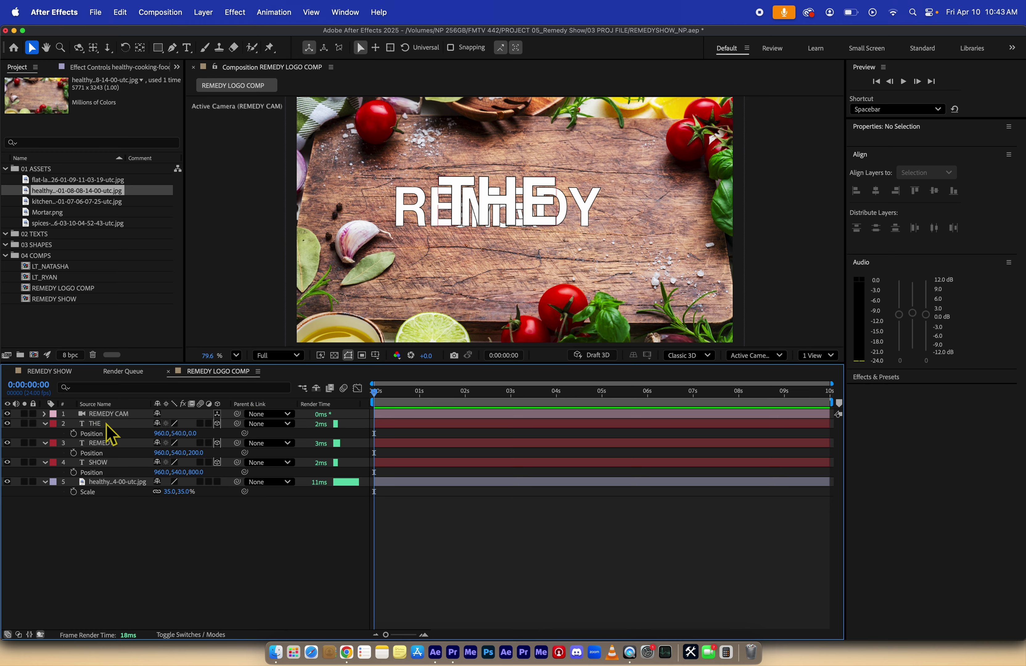
Collapse the three text layers, expand the REMEDY CAM layer's Transform properties and select its Position property
{"action": "left_click", "coordinate": [45, 423]}
{"action": "left_click", "coordinate": [45, 434]}
{"action": "left_click", "coordinate": [45, 443]}
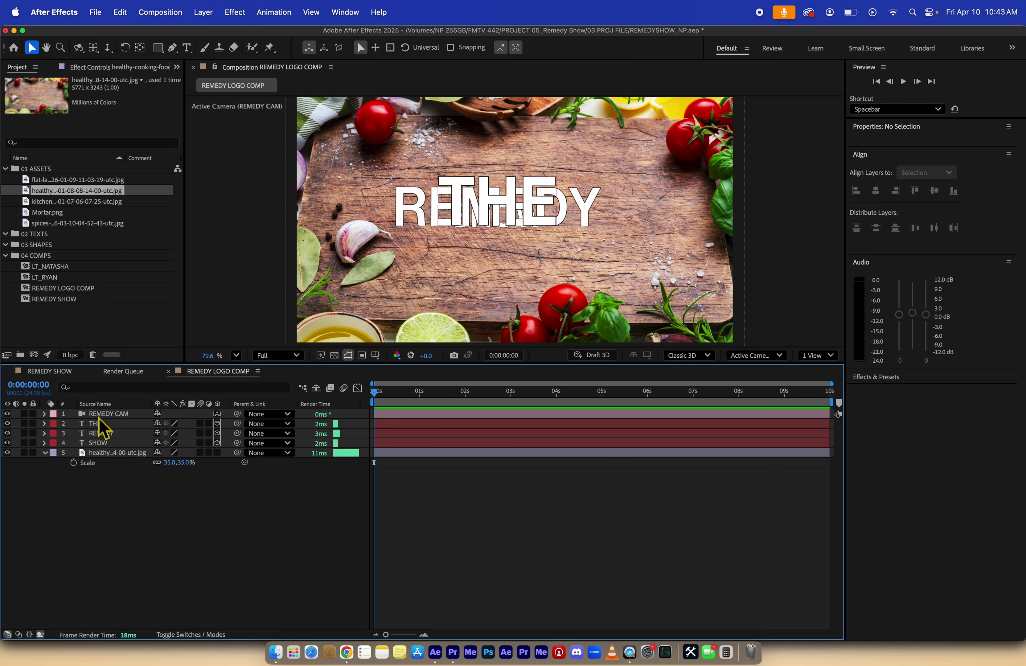
{"action": "left_click", "coordinate": [102, 415]}
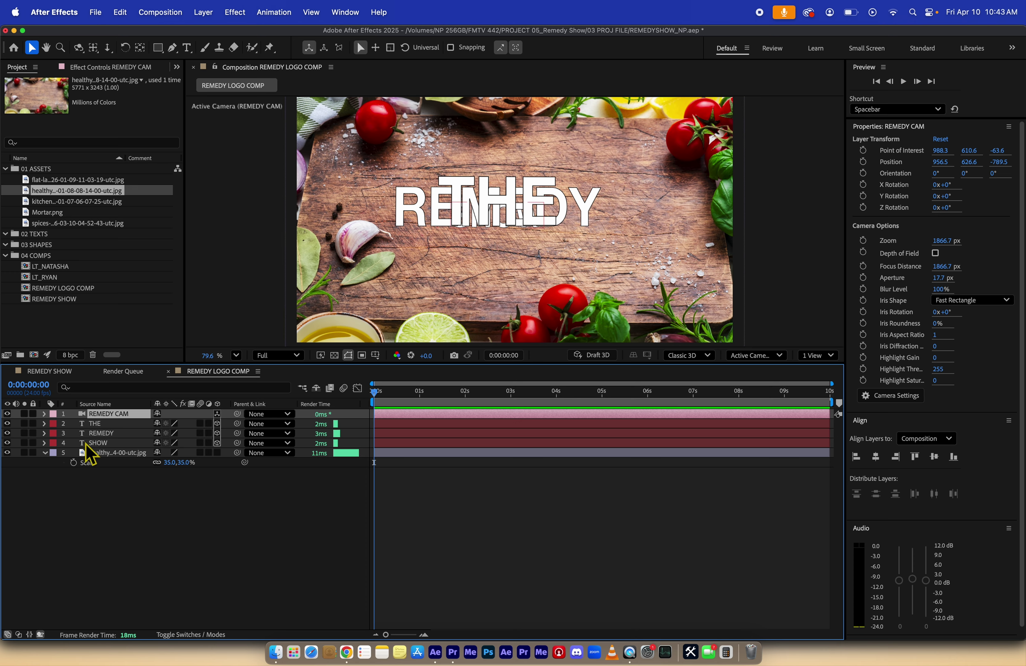
{"action": "left_click", "coordinate": [44, 414]}
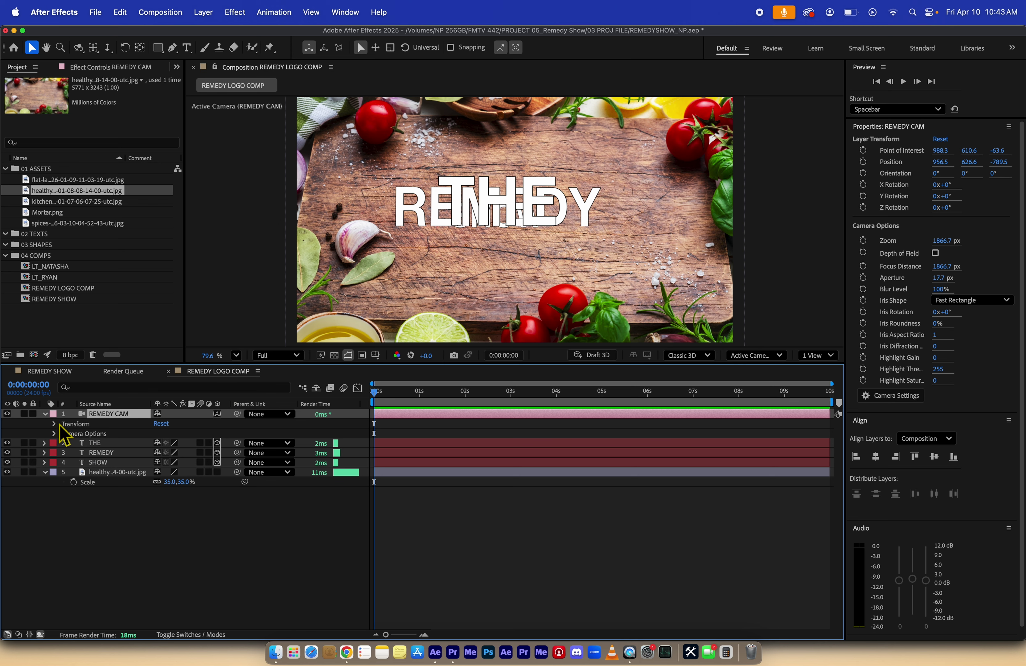
{"action": "left_click", "coordinate": [54, 425]}
{"action": "left_click", "coordinate": [100, 433]}
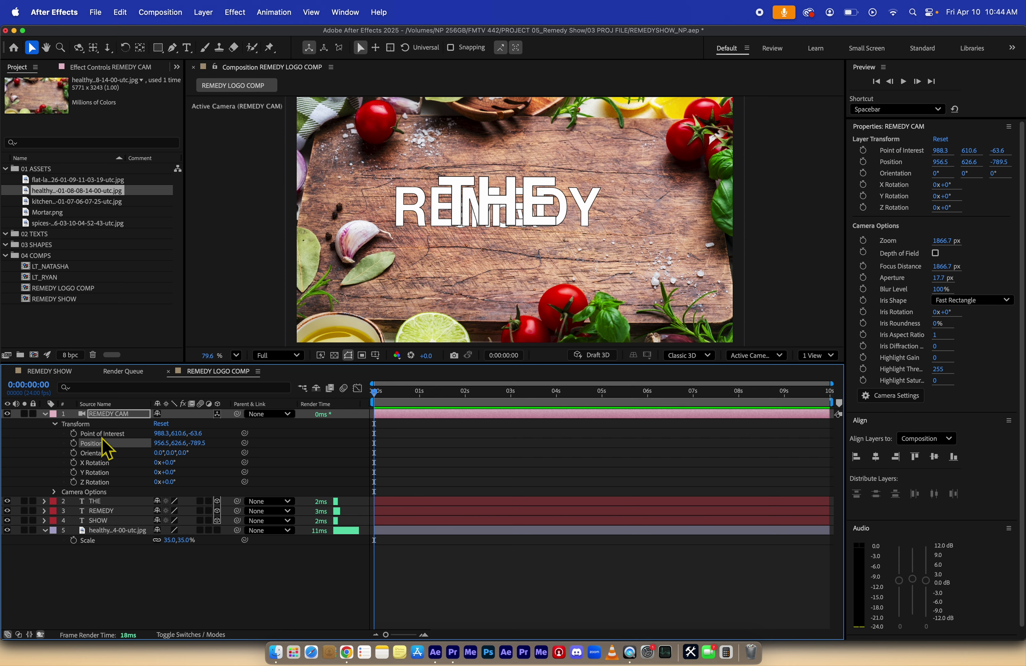
Start keyframing REMEDY CAM's Point of Interest and Position at 0:00:00:00
{"action": "left_click", "coordinate": [98, 443]}
{"action": "left_click", "coordinate": [109, 435]}
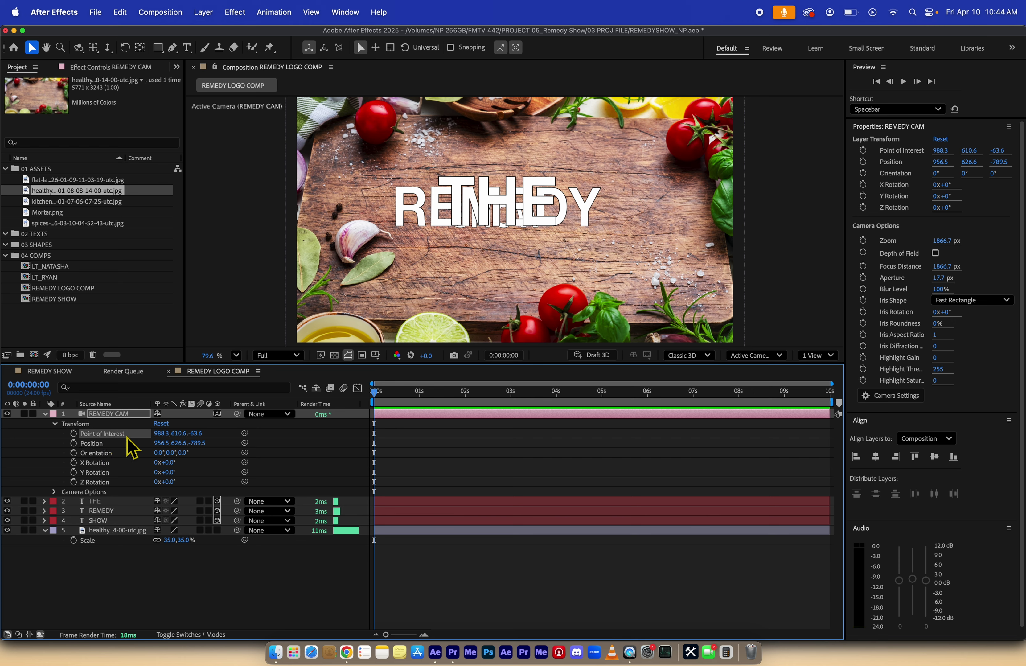
{"action": "left_click", "coordinate": [99, 444]}
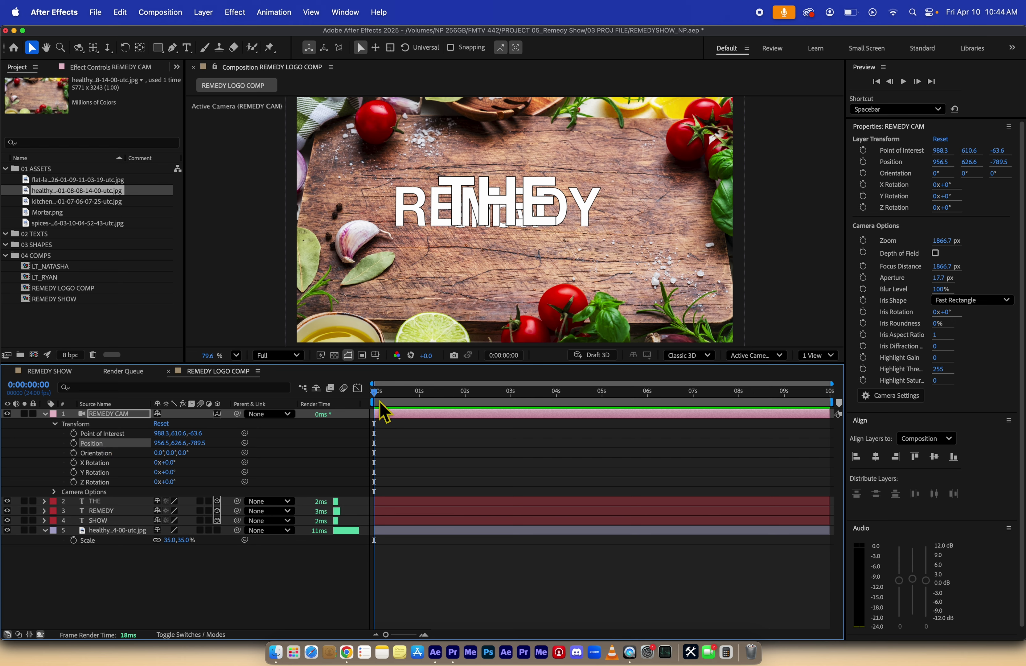
{"action": "left_click", "coordinate": [74, 443]}
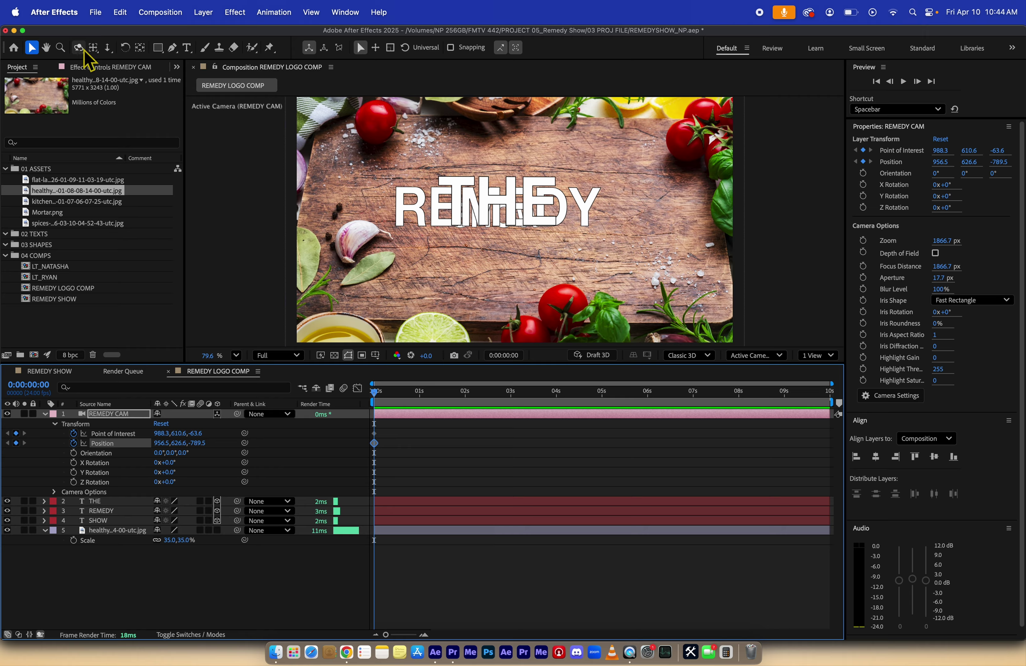
Dolly the camera forward past all three text layers at 0:00:00:00, to a Z position of about 584
{"action": "left_click", "coordinate": [107, 47]}
{"action": "left_click_drag", "start_coordinate": [504, 221], "coordinate": [89, 568]}
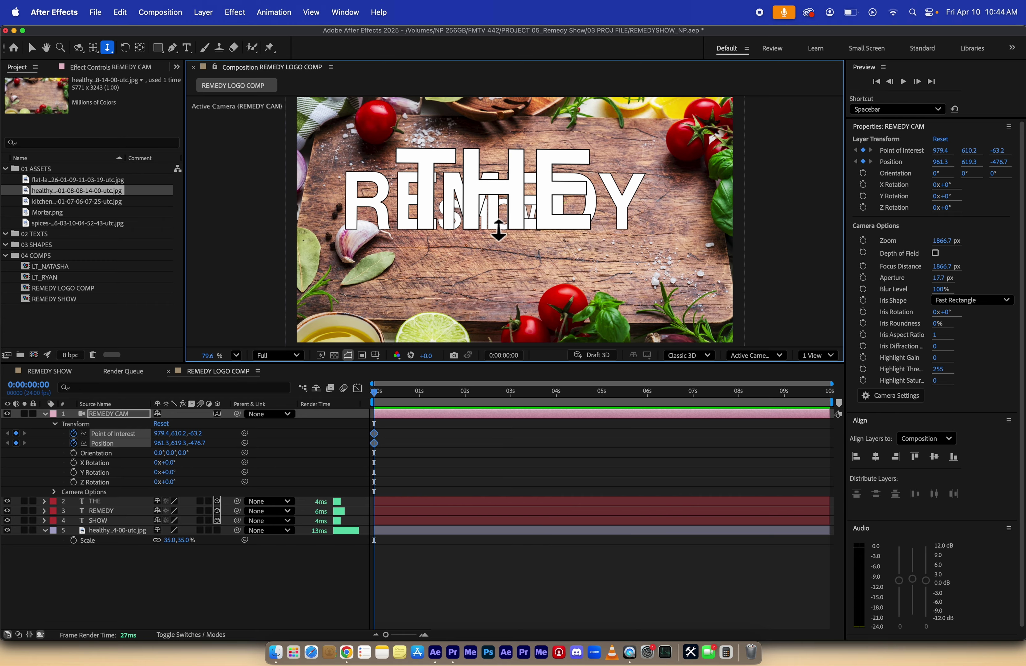
{"action": "left_click_drag", "start_coordinate": [499, 229], "coordinate": [401, 99]}
{"action": "left_click_drag", "start_coordinate": [475, 239], "coordinate": [438, 205]}
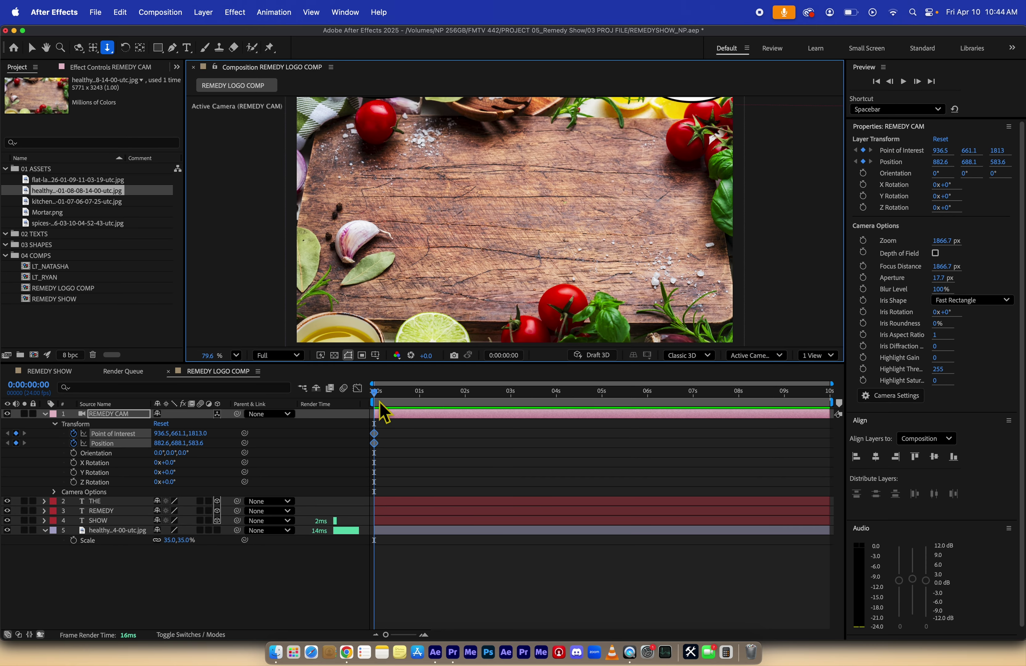
At 0:00:02:23, dolly the camera back to a Z position of about -573 so the three words come into frame
{"action": "left_click_drag", "start_coordinate": [387, 391], "coordinate": [518, 396]}
{"action": "key", "text": "Page_Up"}
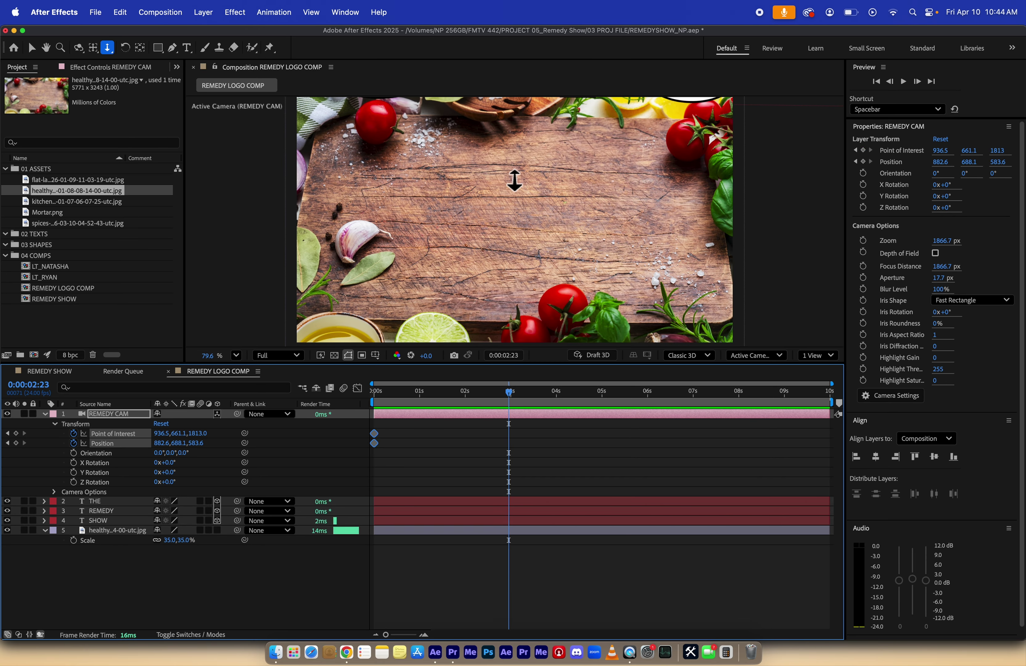
{"action": "left_click_drag", "start_coordinate": [515, 179], "coordinate": [526, 355]}
{"action": "key", "text": "super+z"}
{"action": "left_click_drag", "start_coordinate": [525, 269], "coordinate": [560, 321]}
{"action": "left_click_drag", "start_coordinate": [513, 145], "coordinate": [540, 234]}
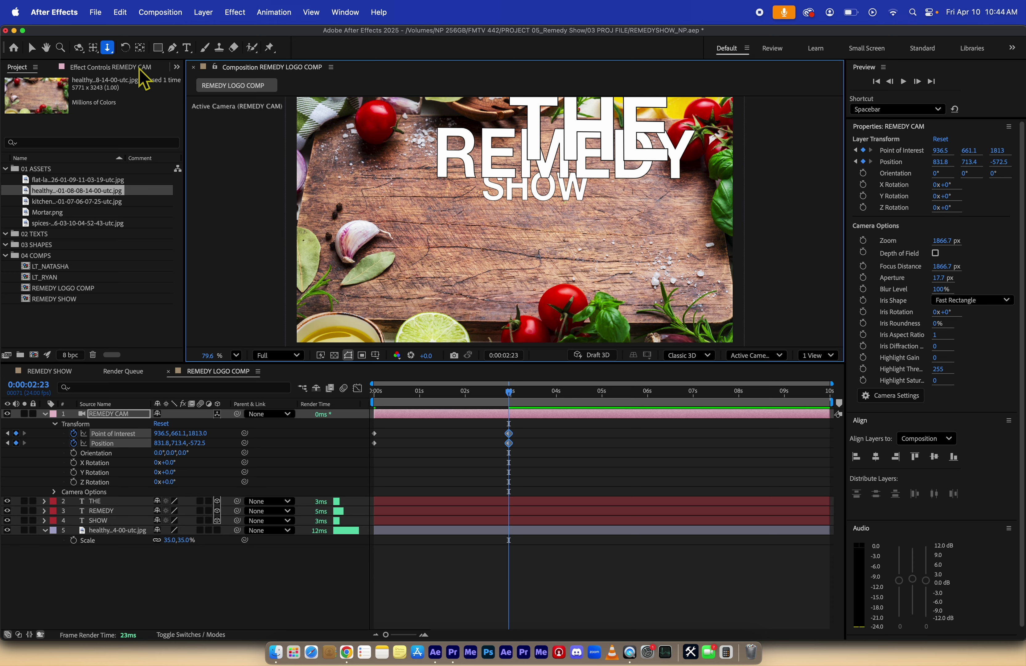
Orbit the camera at 0:00:02:23 to separate the words vertically, and pan it to bring THE, REMEDY and SHOW into the frame
{"action": "left_click", "coordinate": [78, 47]}
{"action": "mouse_move", "coordinate": [414, 155]}
{"action": "left_mouse_down"}
{"action": "mouse_move", "coordinate": [443, 156]}
{"action": "mouse_move", "coordinate": [402, 143]}
{"action": "left_mouse_up"}
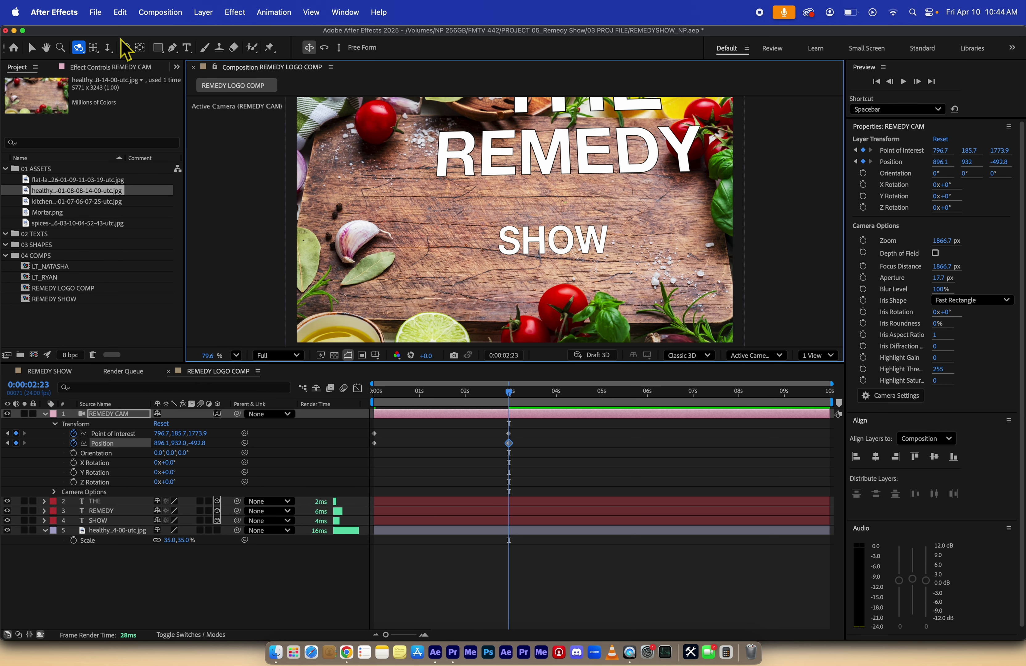
{"action": "left_click", "coordinate": [94, 48]}
{"action": "left_click_drag", "start_coordinate": [486, 140], "coordinate": [479, 156]}
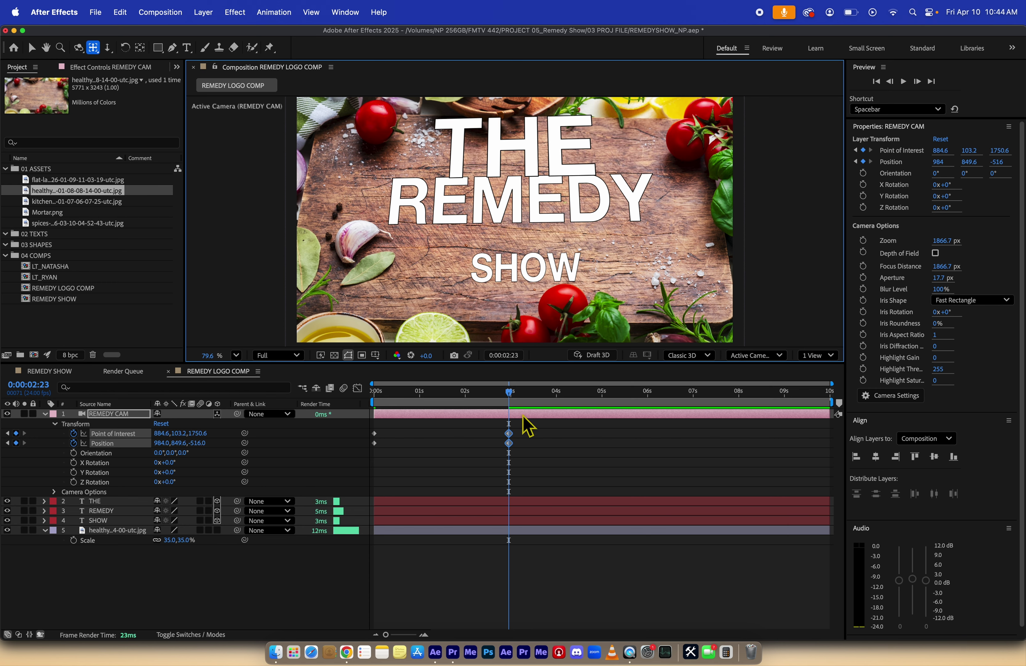
At 0:00:04:17, orbit and pull the camera back to a Z position of about -915, with the title smaller and centred
{"action": "left_click_drag", "start_coordinate": [510, 402], "coordinate": [647, 404]}
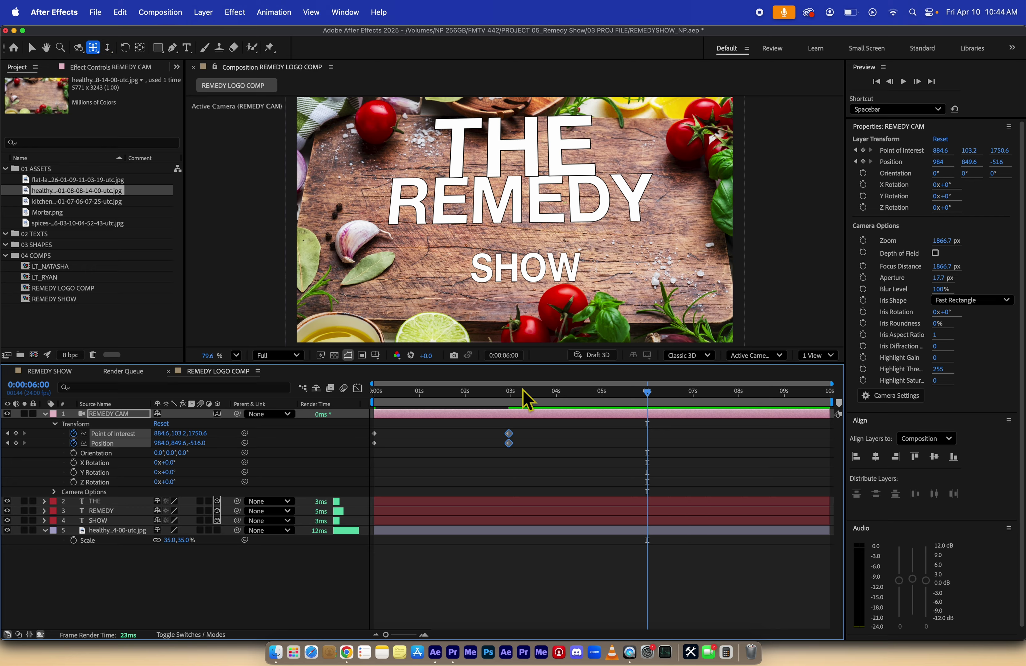
{"action": "left_click_drag", "start_coordinate": [526, 400], "coordinate": [590, 397]}
{"action": "key", "text": "space"}
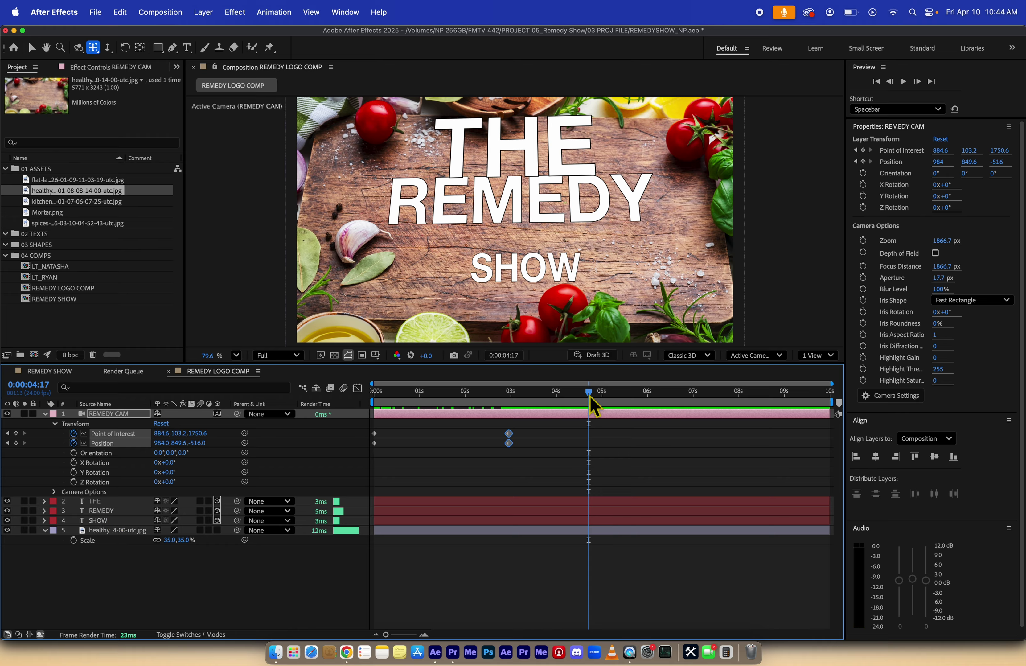
{"action": "mouse_move", "coordinate": [590, 399]}
{"action": "left_mouse_down"}
{"action": "mouse_move", "coordinate": [420, 402]}
{"action": "mouse_move", "coordinate": [591, 399]}
{"action": "left_mouse_up"}
{"action": "left_click", "coordinate": [78, 47]}
{"action": "mouse_move", "coordinate": [459, 178]}
{"action": "left_mouse_down"}
{"action": "mouse_move", "coordinate": [481, 190]}
{"action": "mouse_move", "coordinate": [462, 179]}
{"action": "left_mouse_up"}
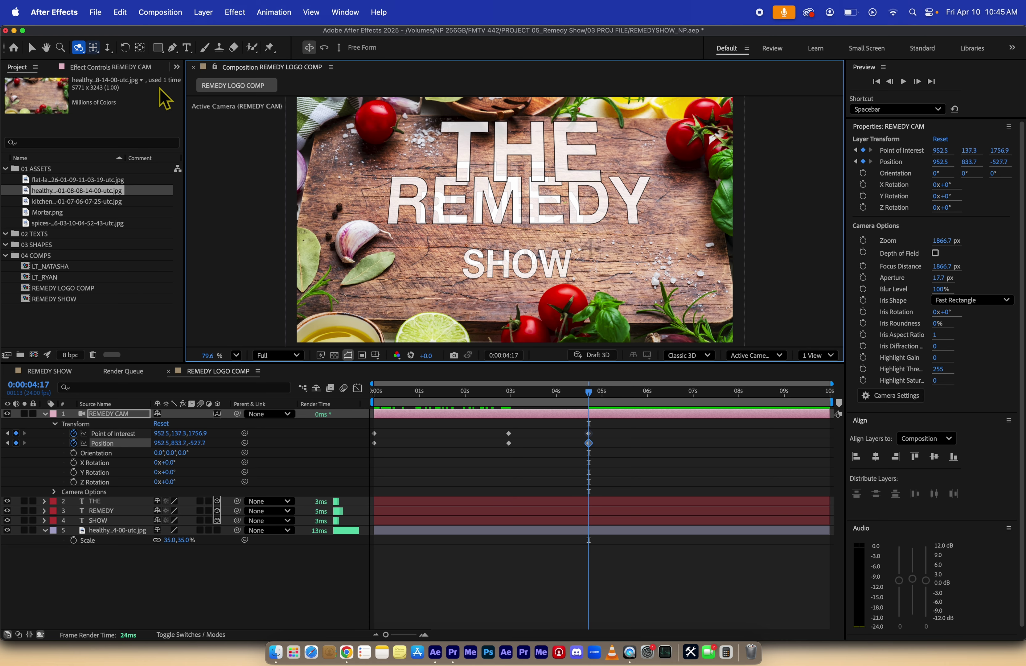
{"action": "key", "text": "super+z"}
{"action": "key", "text": "super+z"}
{"action": "left_click", "coordinate": [92, 47]}
Set the THE text layer's Z position to -57 and collapse its properties
{"action": "left_click", "coordinate": [101, 511]}
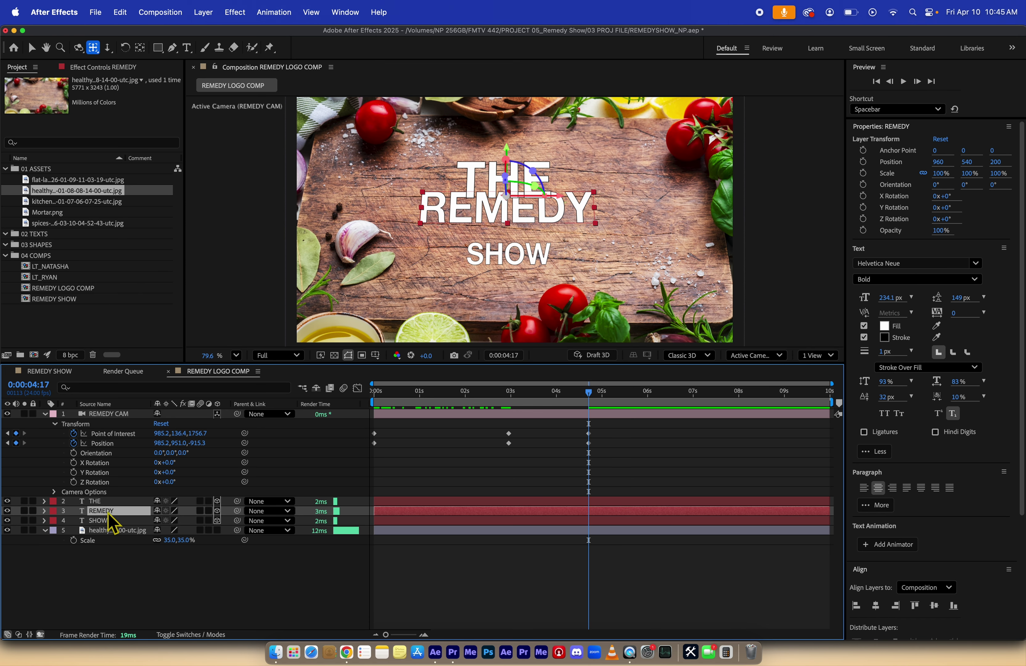
{"action": "left_click", "coordinate": [76, 521]}
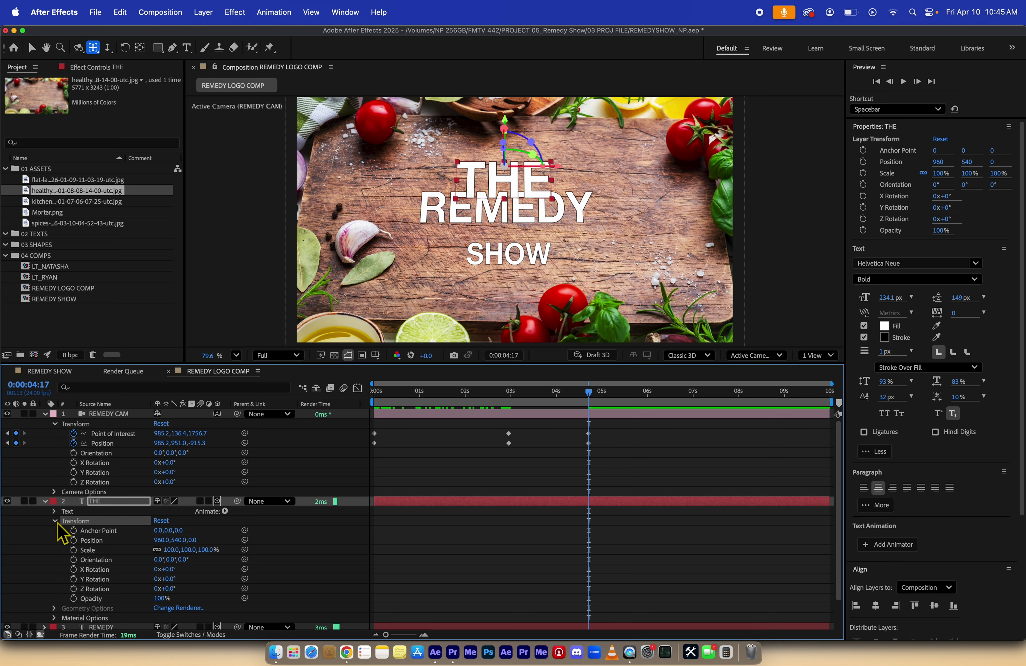
{"action": "left_click_drag", "start_coordinate": [192, 546], "coordinate": [165, 544]}
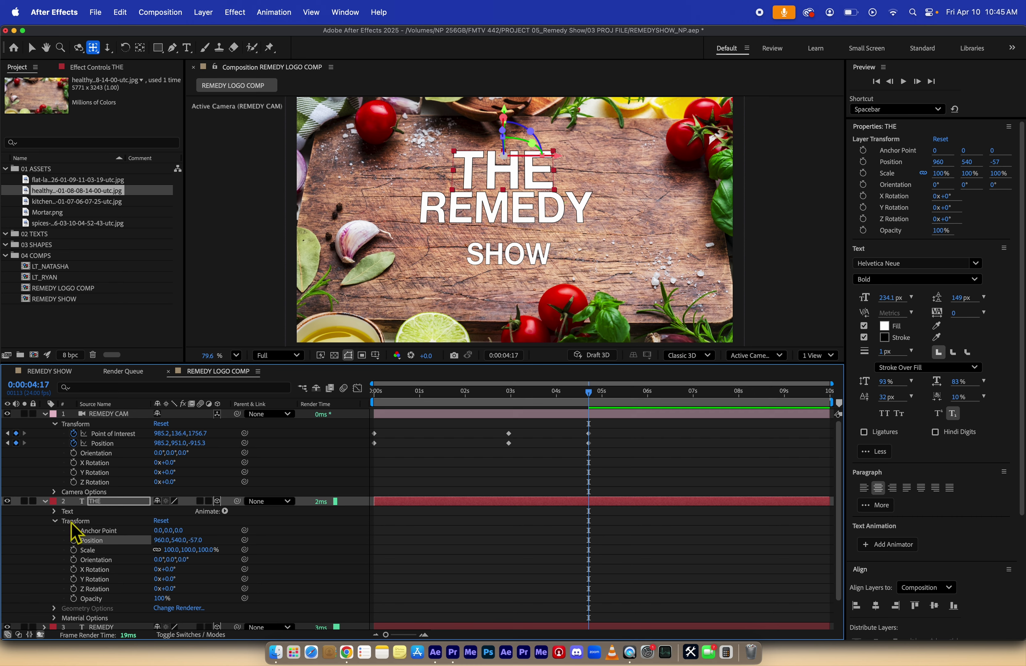
{"action": "left_click", "coordinate": [54, 521]}
{"action": "left_click", "coordinate": [44, 500]}
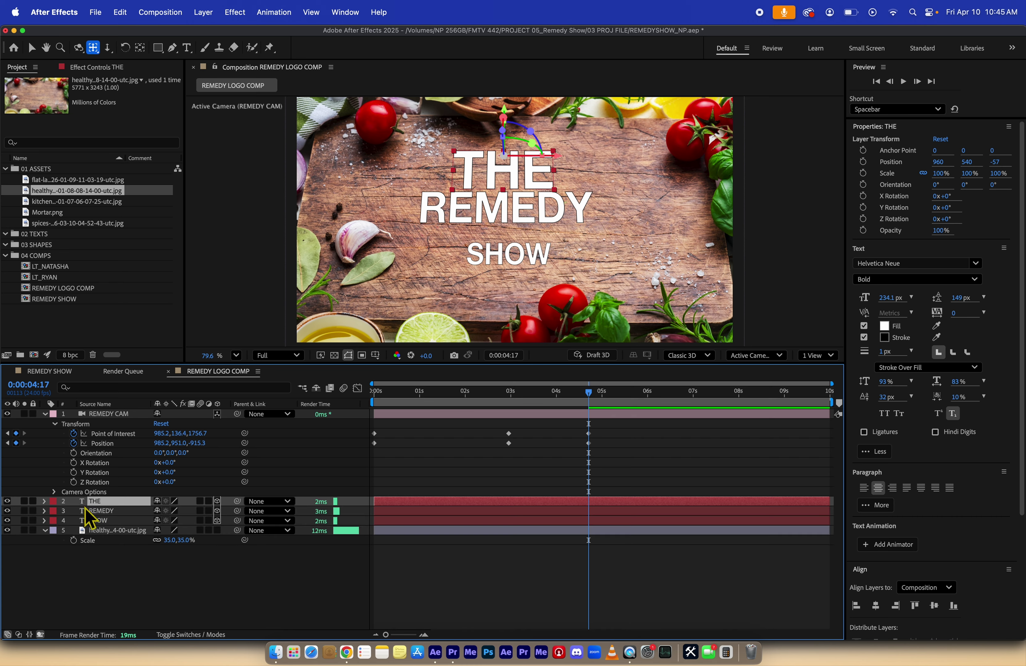
Set the SHOW text layer's Z position to 540 so it sits directly beneath REMEDY
{"action": "key", "text": "super+Down"}
{"action": "left_click", "coordinate": [113, 521]}
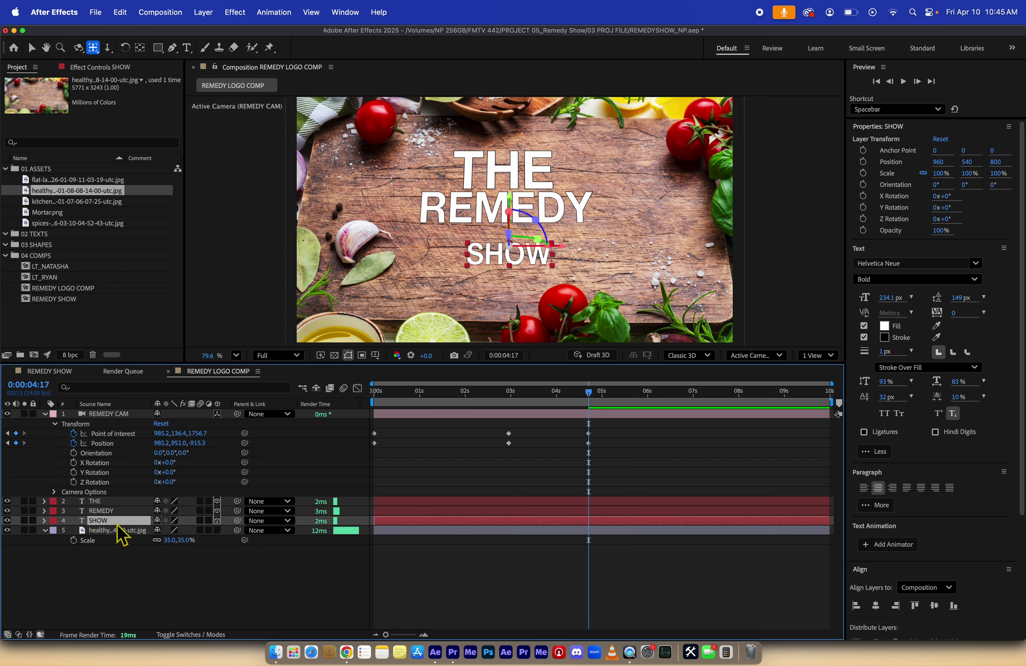
{"action": "key", "text": "p"}
{"action": "left_click_drag", "start_coordinate": [196, 536], "coordinate": [19, 539]}
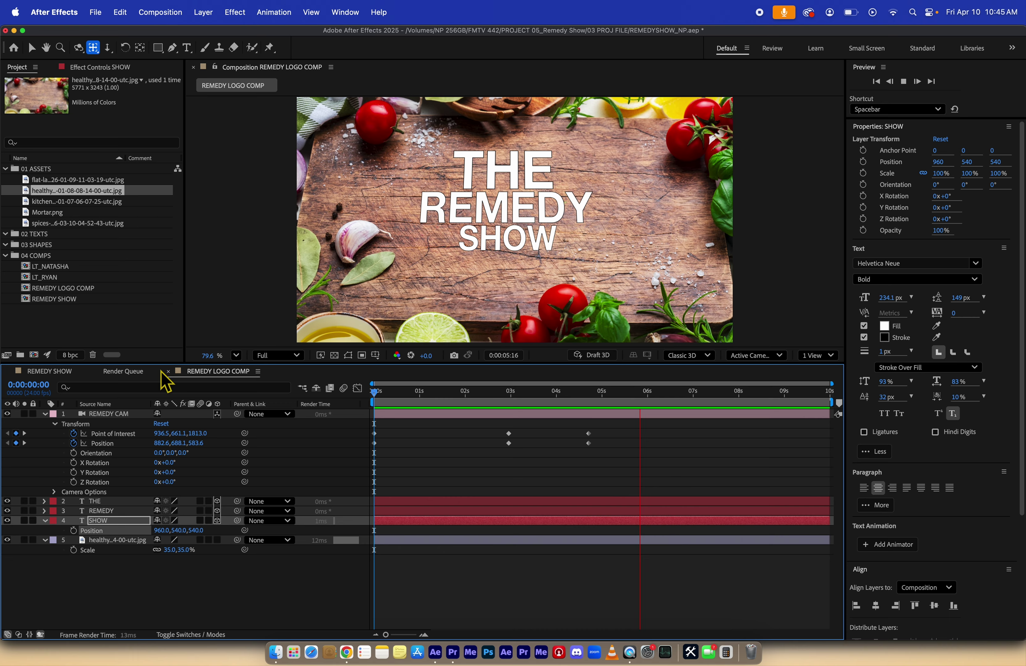
At the camera's 0:00:02:23 keyframe, orbit the camera to tilt the title, ending at a position of about 973, 993, -530
{"action": "left_click", "coordinate": [509, 392]}
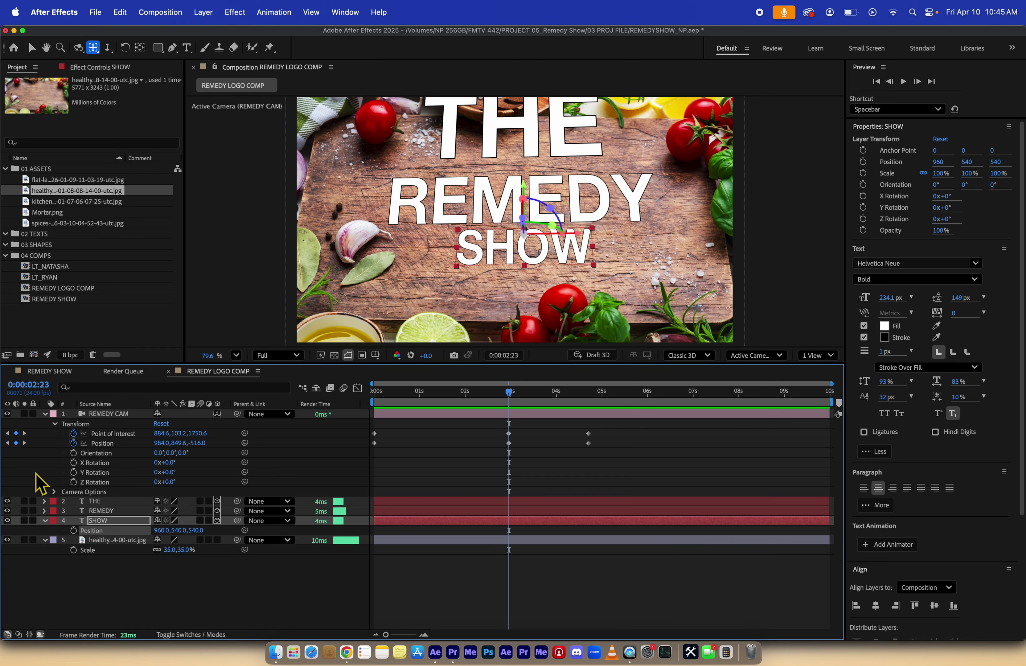
{"action": "left_click", "coordinate": [8, 443]}
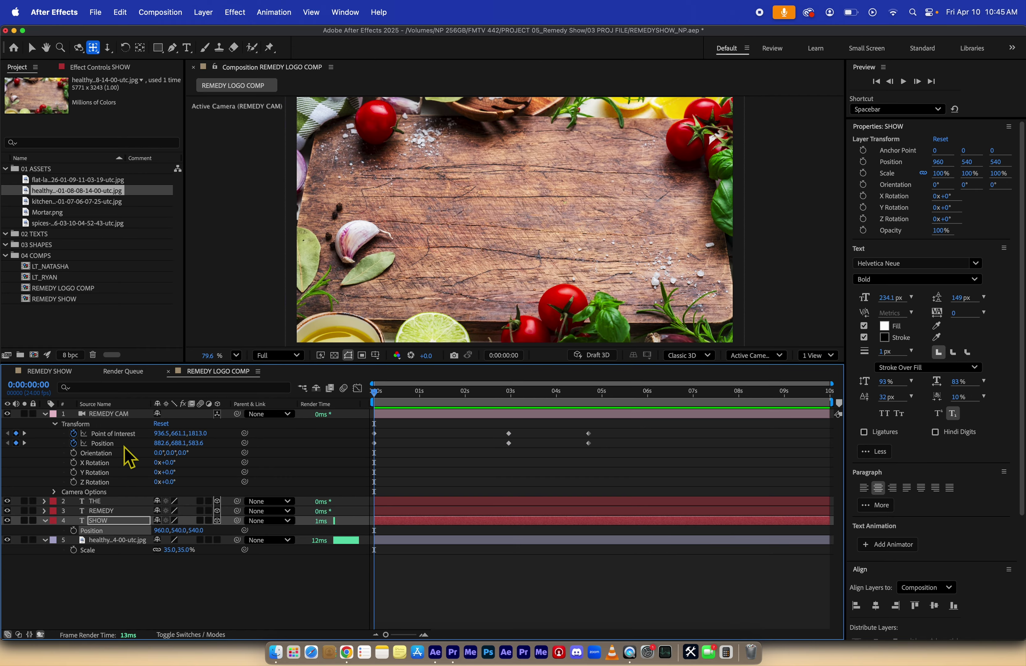
{"action": "left_click", "coordinate": [515, 391]}
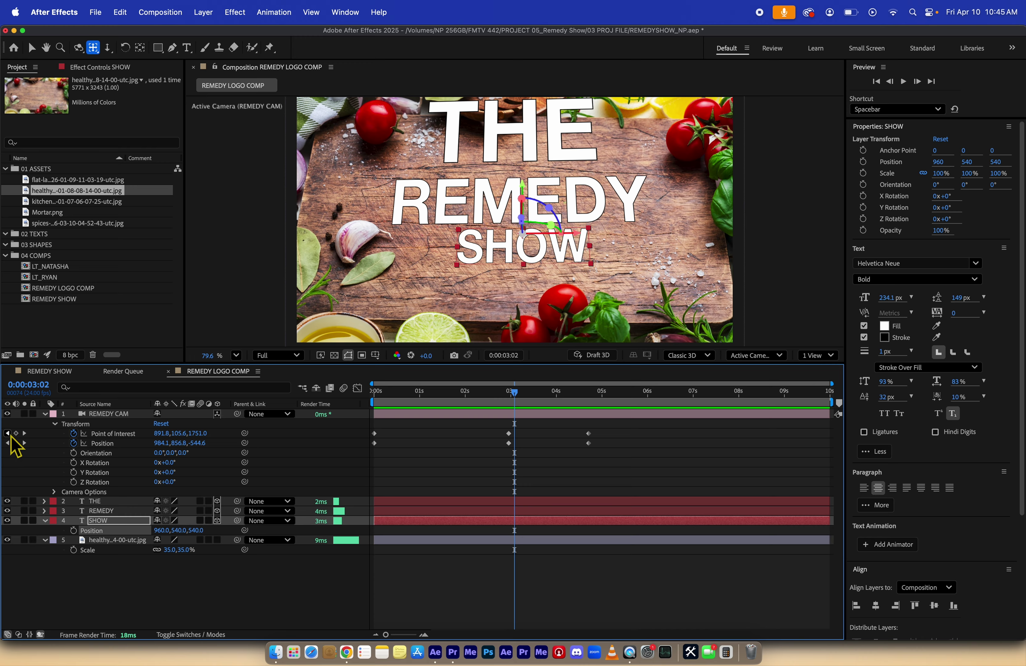
{"action": "left_click", "coordinate": [9, 442]}
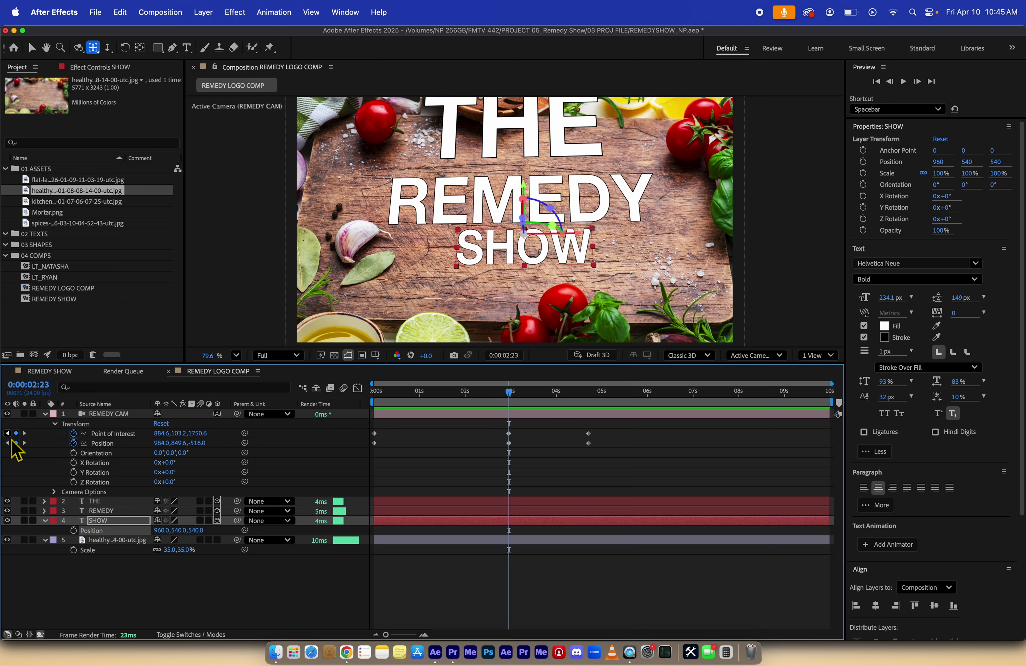
{"action": "left_click_drag", "start_coordinate": [490, 174], "coordinate": [456, 184]}
{"action": "left_click", "coordinate": [93, 47]}
{"action": "left_click", "coordinate": [79, 48]}
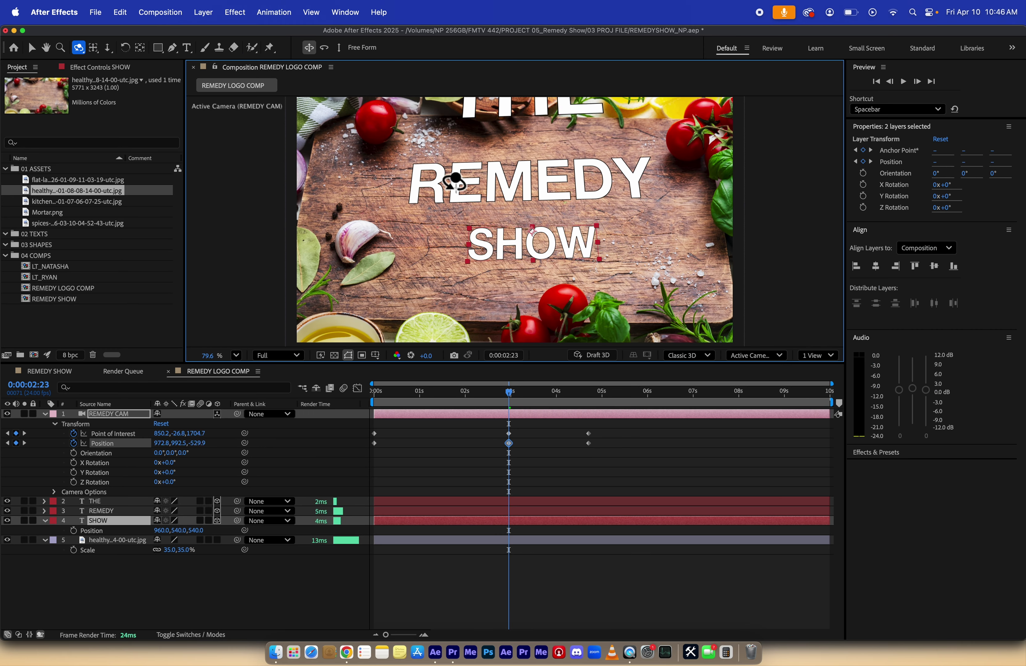
Go to the camera's 0:00:04:17 keyframe and pan the camera slightly so the title shifts to the right
{"action": "left_click", "coordinate": [581, 431]}
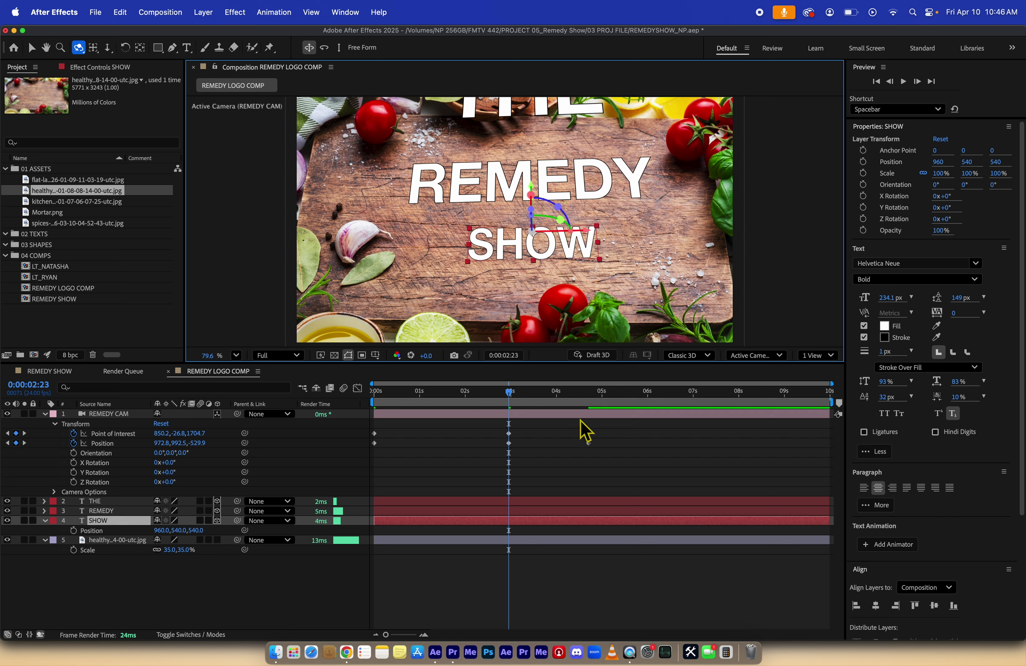
{"action": "left_click", "coordinate": [588, 391]}
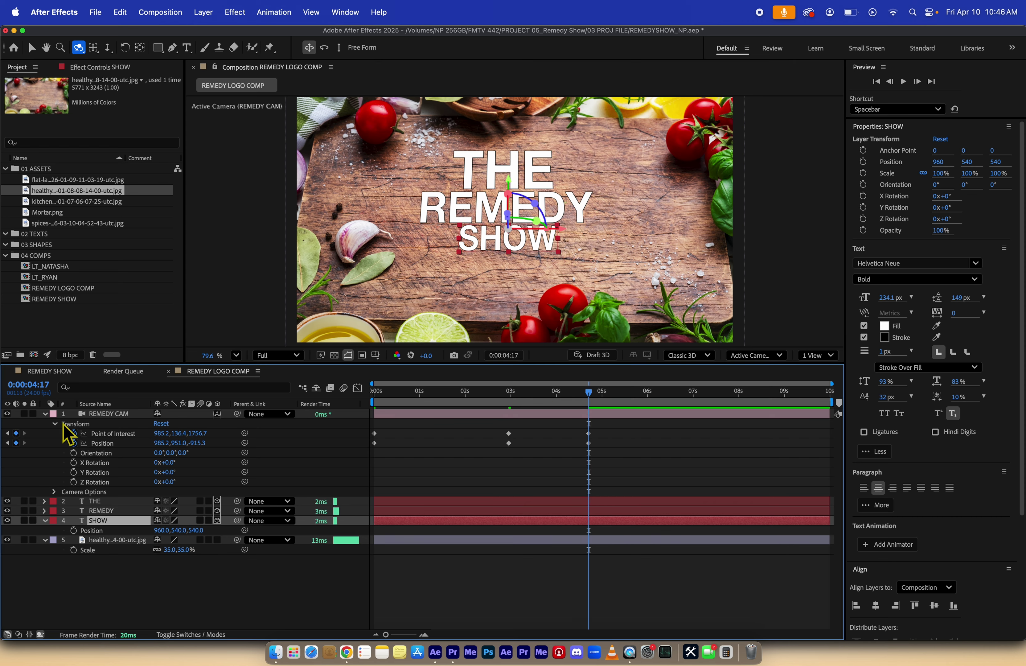
{"action": "left_click", "coordinate": [8, 442]}
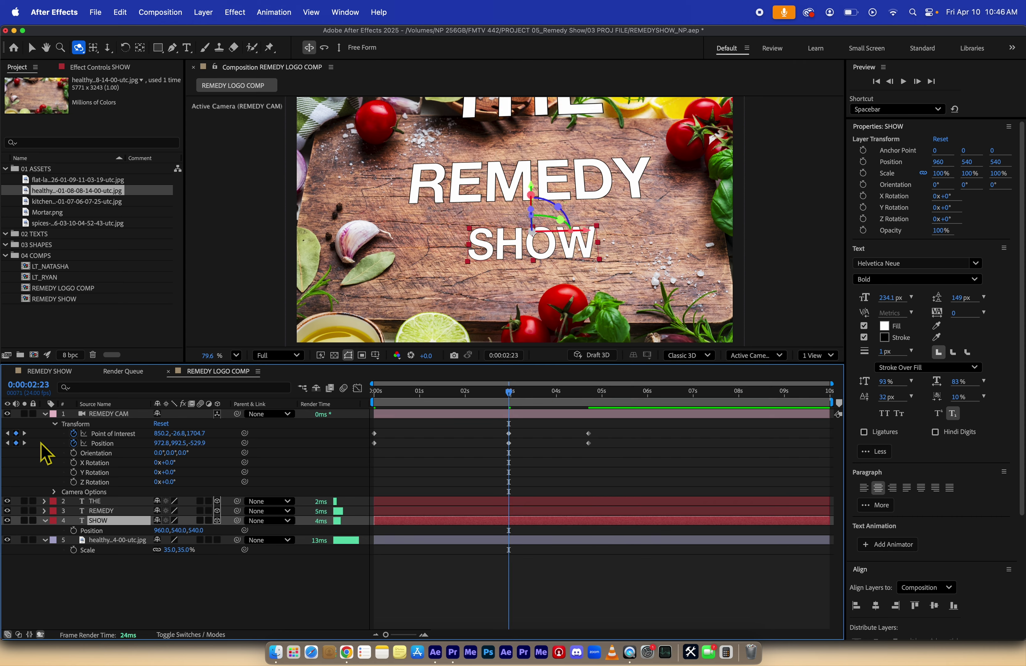
{"action": "left_click", "coordinate": [24, 441]}
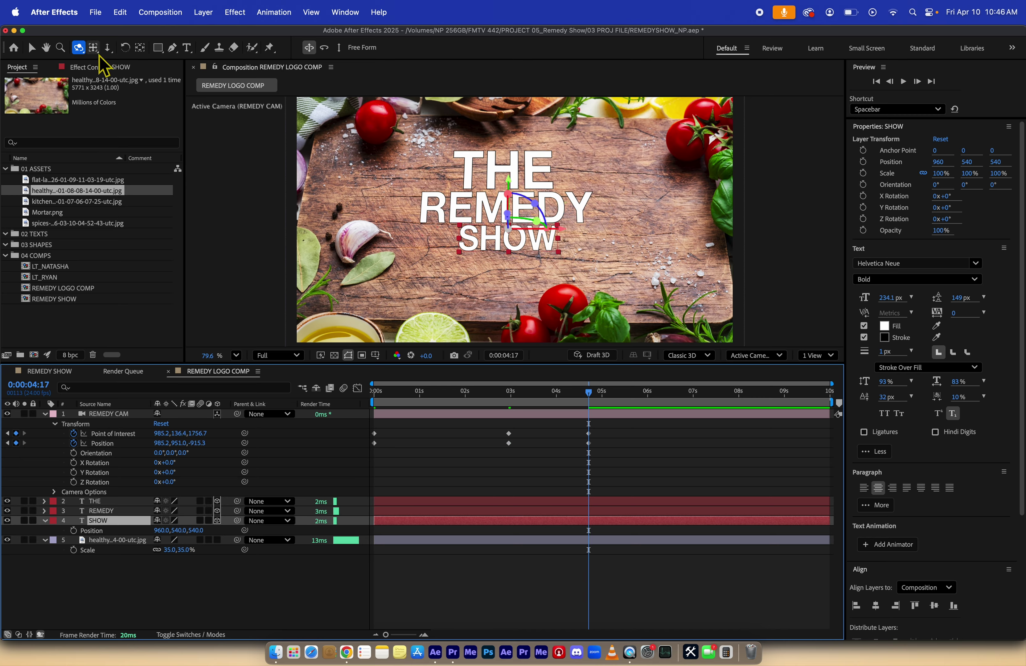
{"action": "left_click", "coordinate": [93, 47]}
{"action": "left_click_drag", "start_coordinate": [529, 202], "coordinate": [537, 204]}
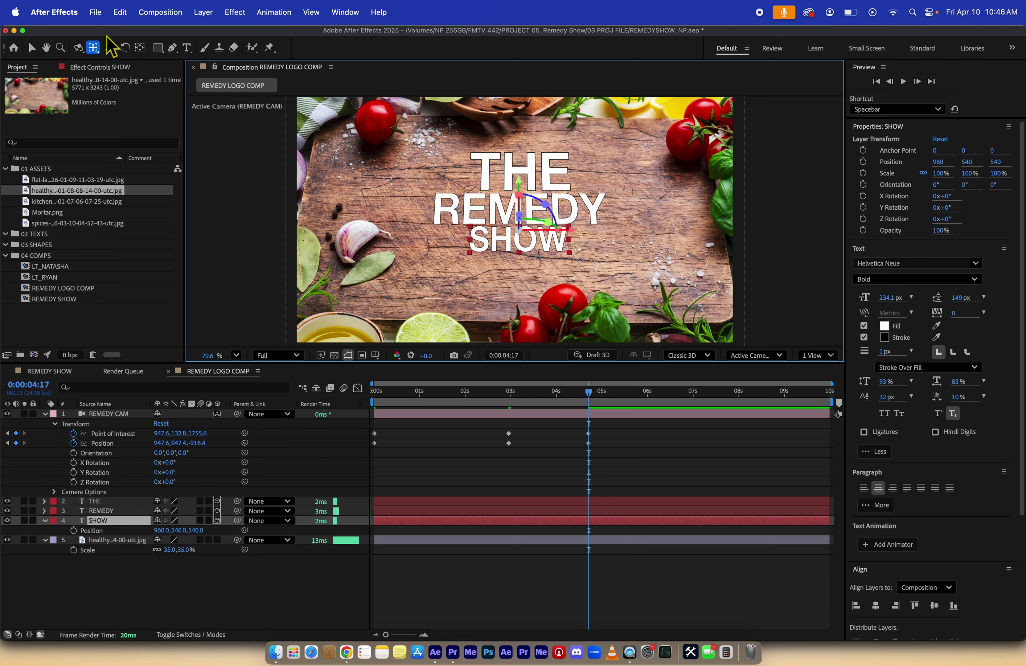
Dolly the camera back slightly at 0:00:04:17 and orbit it to a position of about 917, 1011, -1015
{"action": "left_click", "coordinate": [107, 47]}
{"action": "left_click_drag", "start_coordinate": [458, 191], "coordinate": [454, 194]}
{"action": "left_click", "coordinate": [79, 47]}
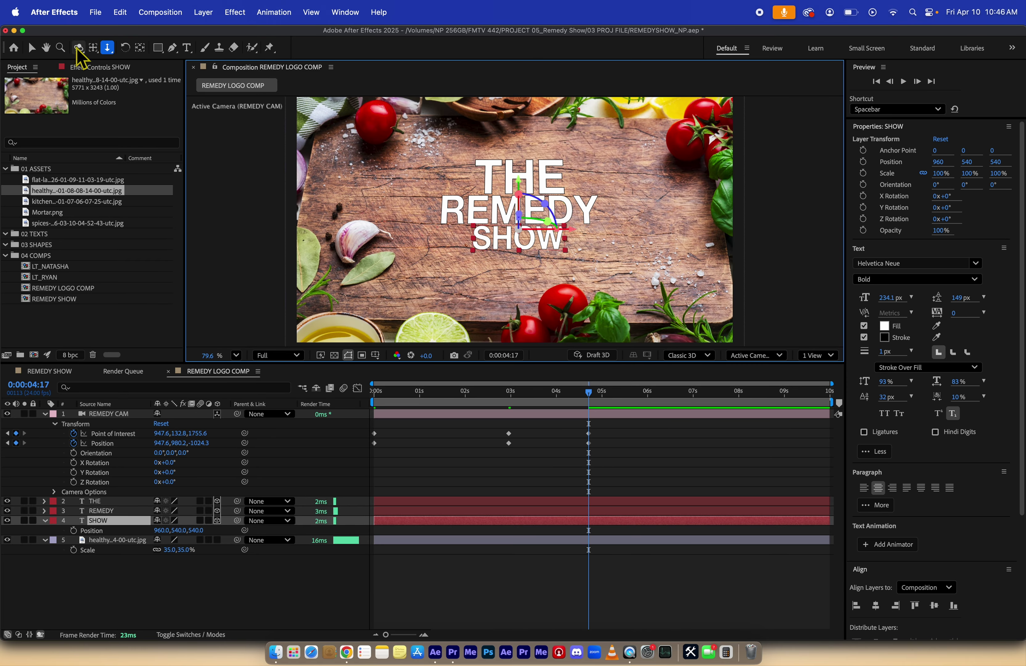
{"action": "left_click_drag", "start_coordinate": [431, 236], "coordinate": [434, 233]}
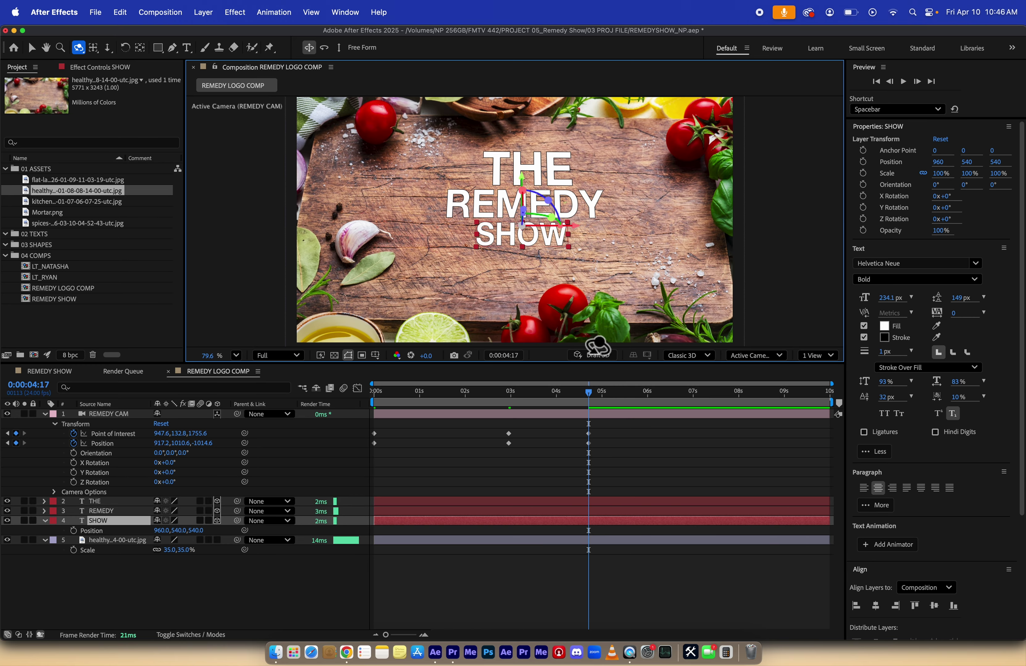
Return to the Selection tool and preview the camera animation from the beginning
{"action": "key", "text": "v"}
{"action": "key", "text": "Home"}
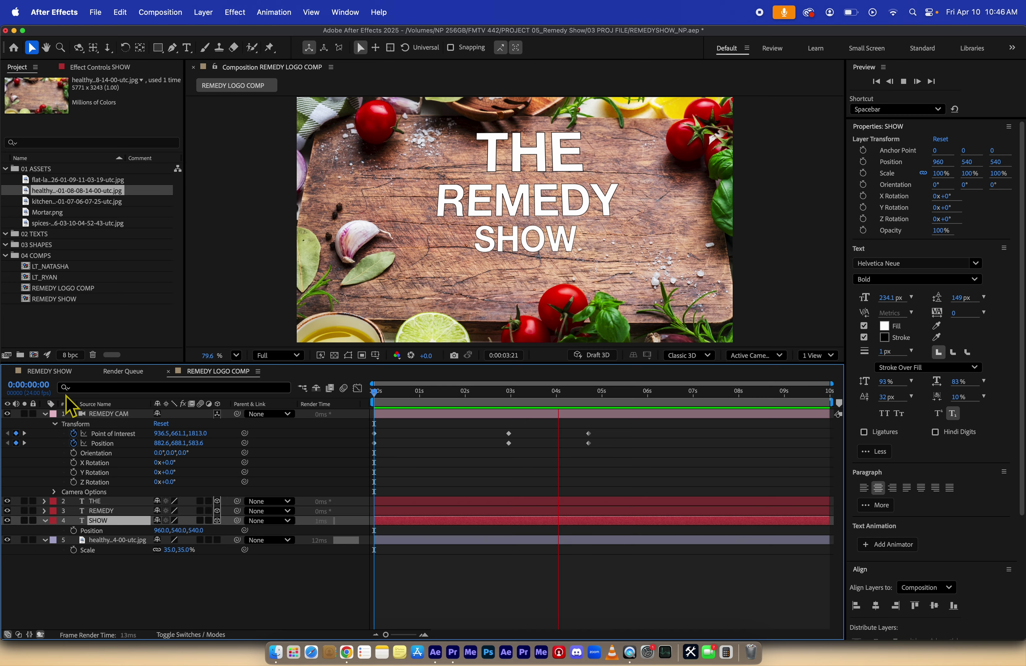
{"action": "key", "text": "space"}
Apply Easy Ease to all of REMEDY CAM's Point of Interest and Position keyframes and preview the eased camera move
{"action": "left_click_drag", "start_coordinate": [638, 446], "coordinate": [339, 417]}
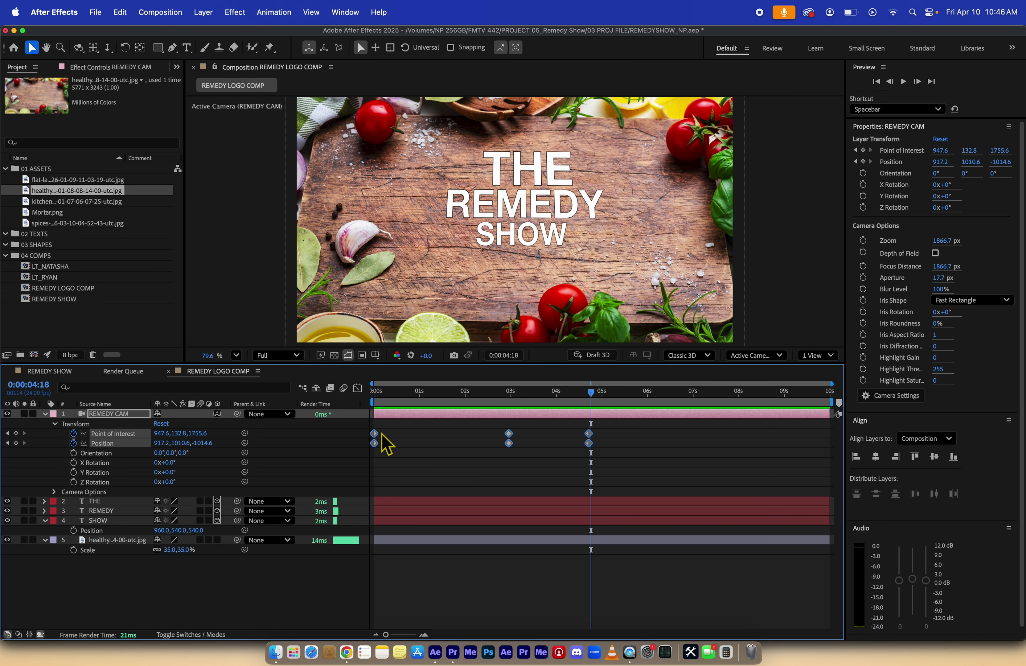
{"action": "right_click", "coordinate": [375, 434]}
{"action": "mouse_move", "coordinate": [449, 614]}
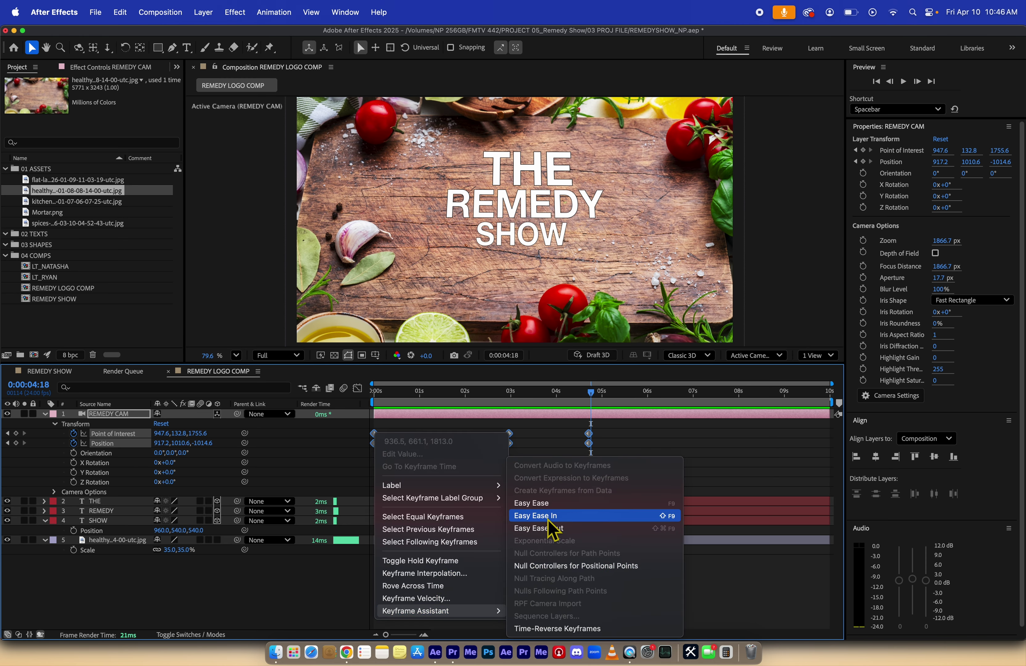
{"action": "left_click", "coordinate": [548, 509]}
{"action": "left_click_drag", "start_coordinate": [591, 391], "coordinate": [46, 424]}
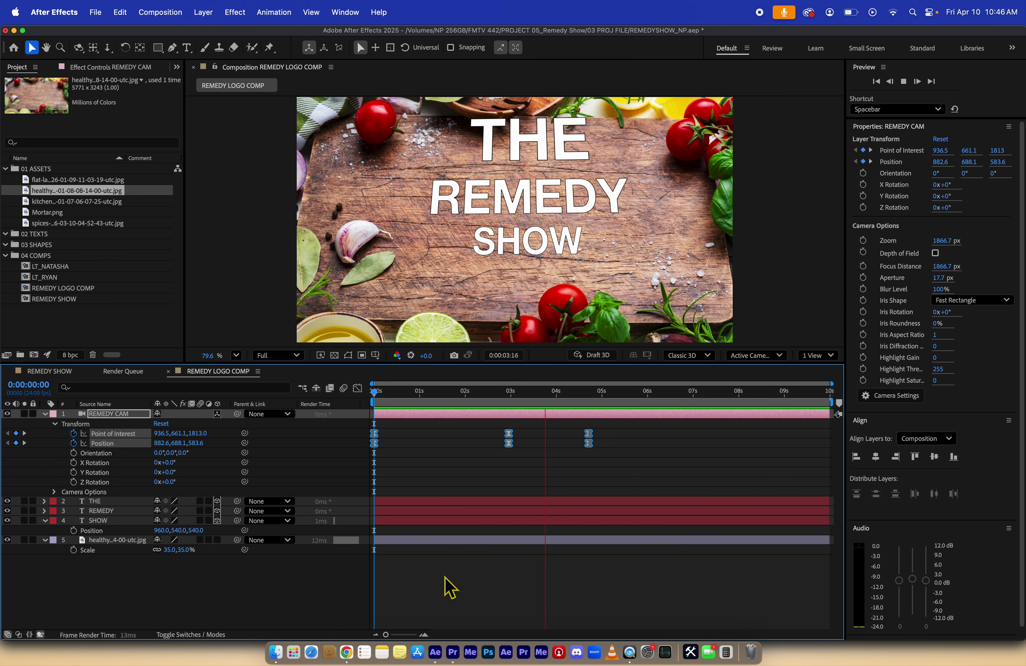
{"action": "key", "text": "space"}
Move the camera's middle pair of keyframes earlier, to about 2.3 seconds, and preview from the start
{"action": "left_click_drag", "start_coordinate": [540, 487], "coordinate": [478, 439]}
{"action": "key", "text": "Home"}
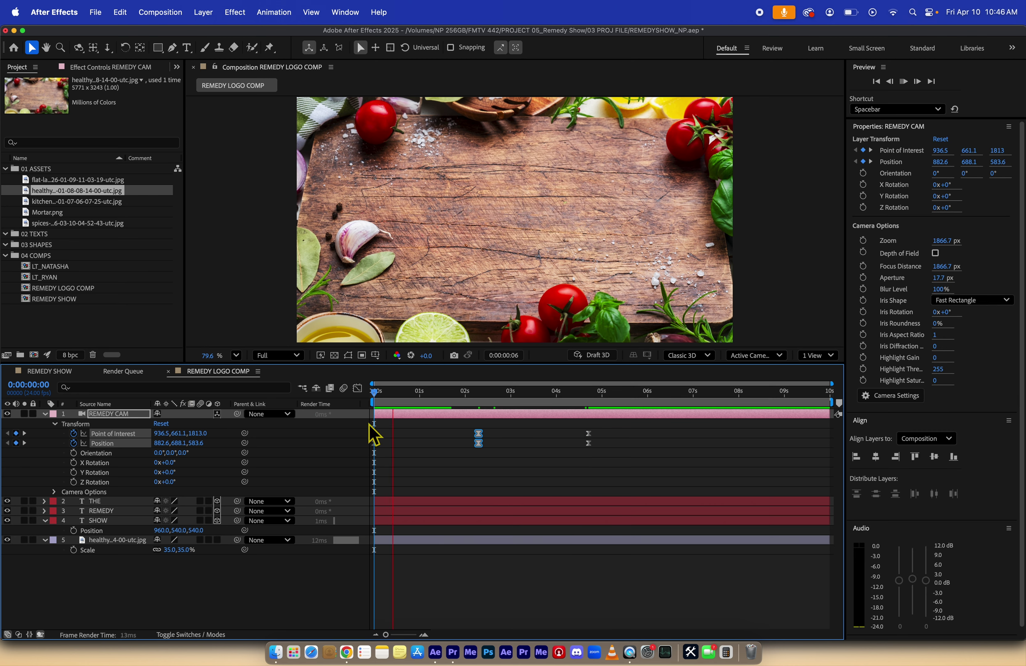
Preview the camera move, then shift its last keyframe pair to 0:00:03:04 and its middle pair to 0:00:00:19
{"action": "key", "text": "space"}
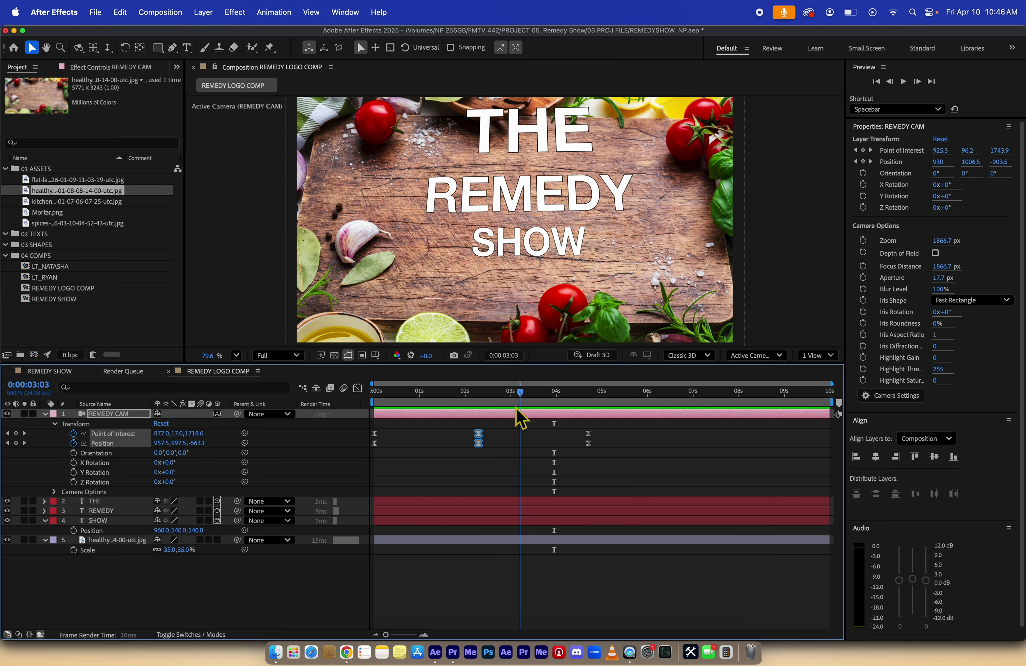
{"action": "key", "text": "space"}
{"action": "left_click_drag", "start_coordinate": [607, 451], "coordinate": [479, 445]}
{"action": "left_click", "coordinate": [518, 450]}
{"action": "left_click_drag", "start_coordinate": [478, 443], "coordinate": [438, 447]}
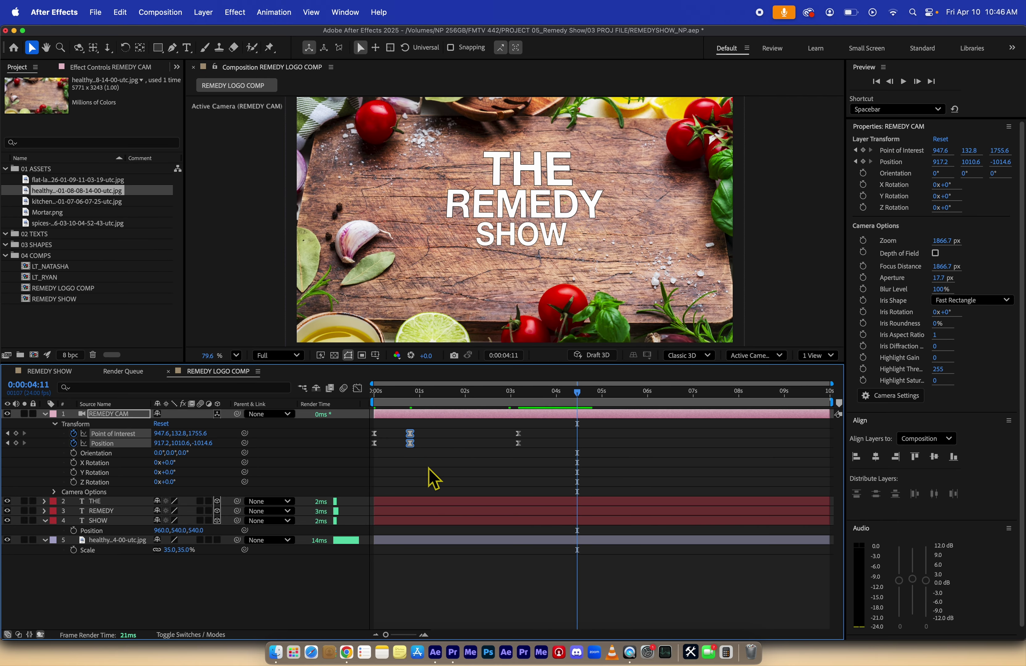
Move the camera's middle Point of Interest and Position keyframes to 0:00:00:23 and set the current time there
{"action": "left_click", "coordinate": [432, 478]}
{"action": "left_click", "coordinate": [8, 443]}
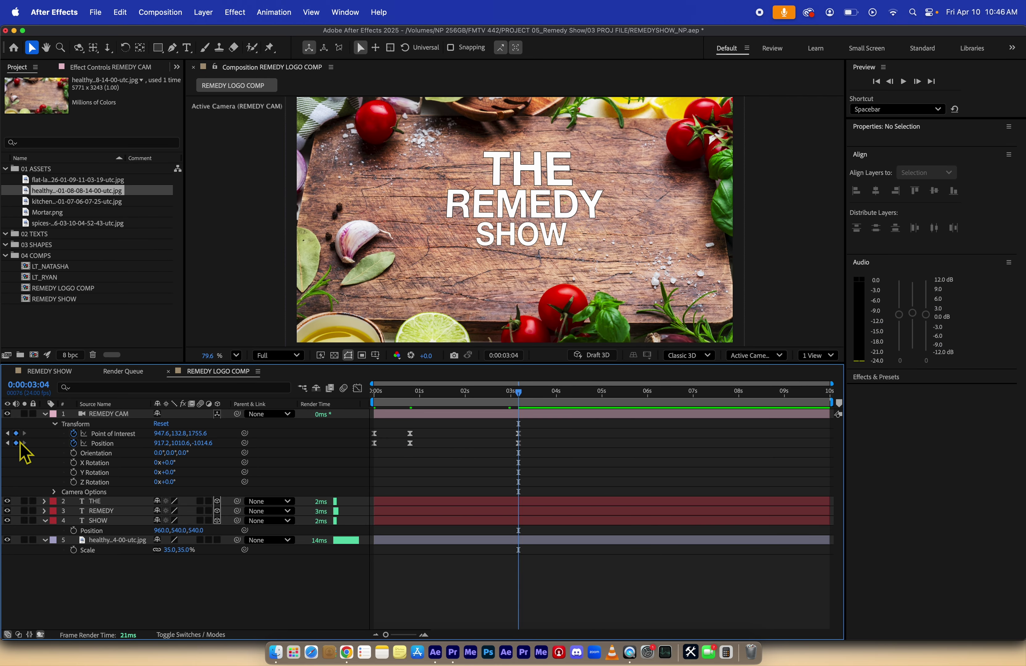
{"action": "left_click", "coordinate": [8, 441]}
{"action": "left_click_drag", "start_coordinate": [411, 445], "coordinate": [421, 447]}
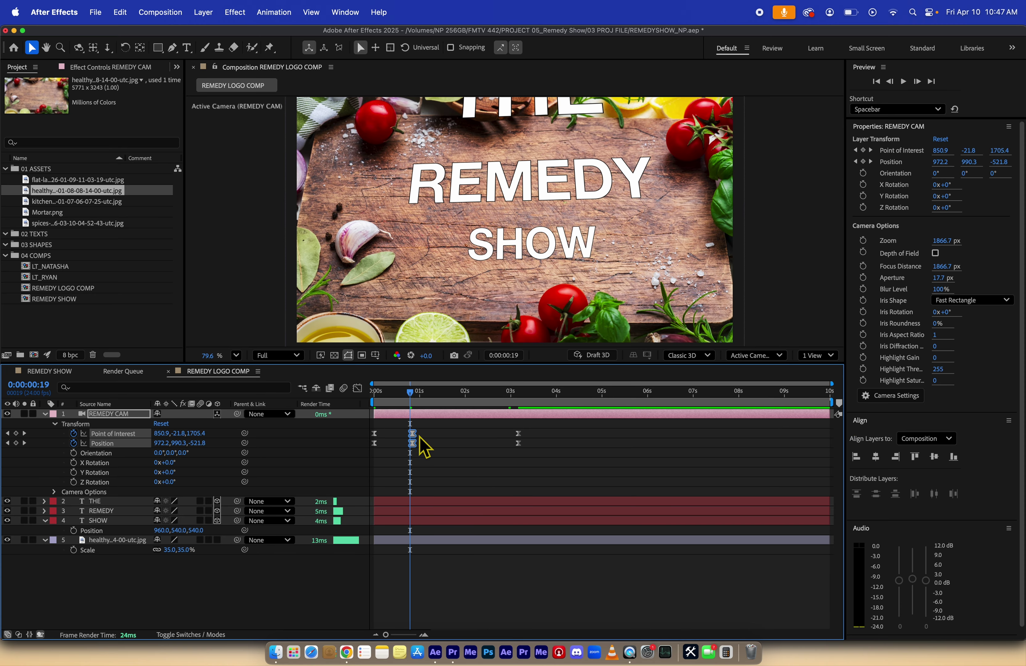
{"action": "left_click", "coordinate": [24, 442]}
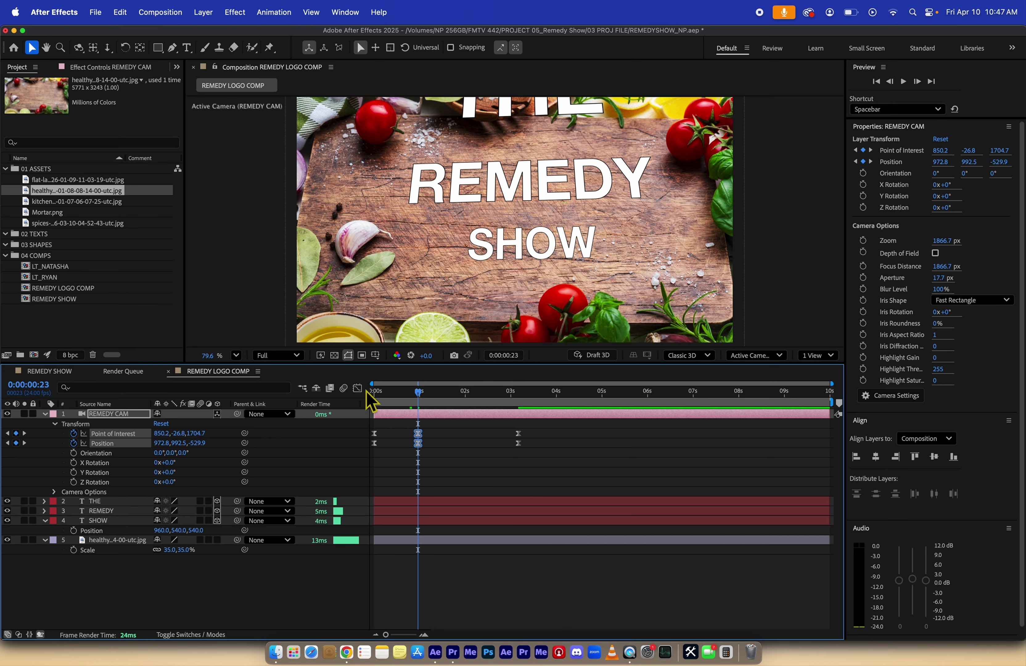
In the speed graph, raise the Point of Interest's outgoing speed at the middle keyframe to about 250 px/sec and preview
{"action": "left_click", "coordinate": [357, 388]}
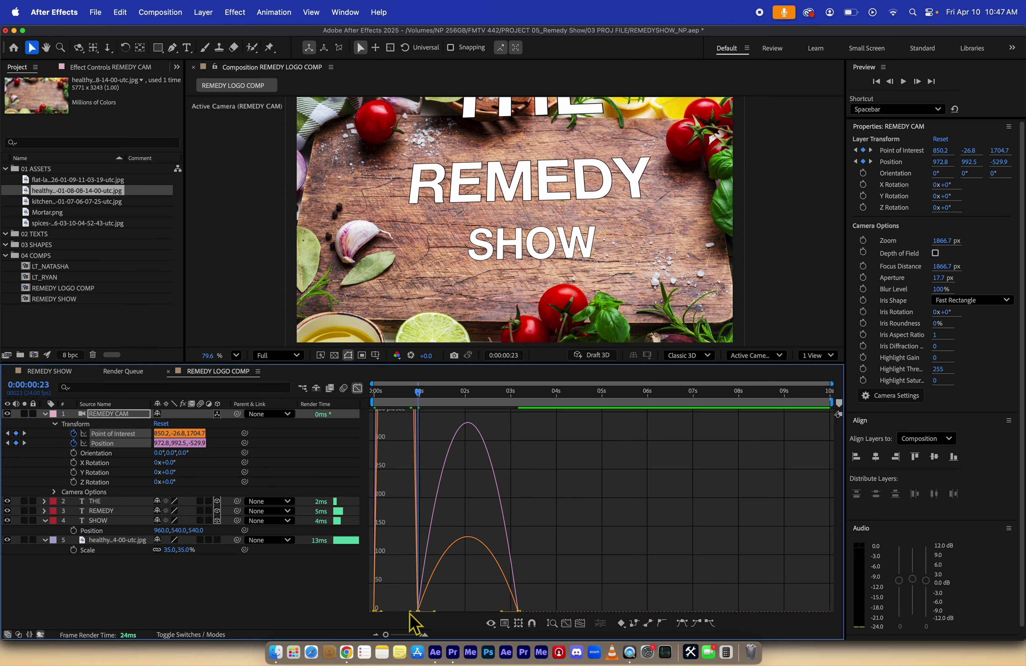
{"action": "left_click", "coordinate": [504, 624]}
{"action": "left_click", "coordinate": [543, 528]}
{"action": "left_click_drag", "start_coordinate": [418, 612], "coordinate": [467, 463]}
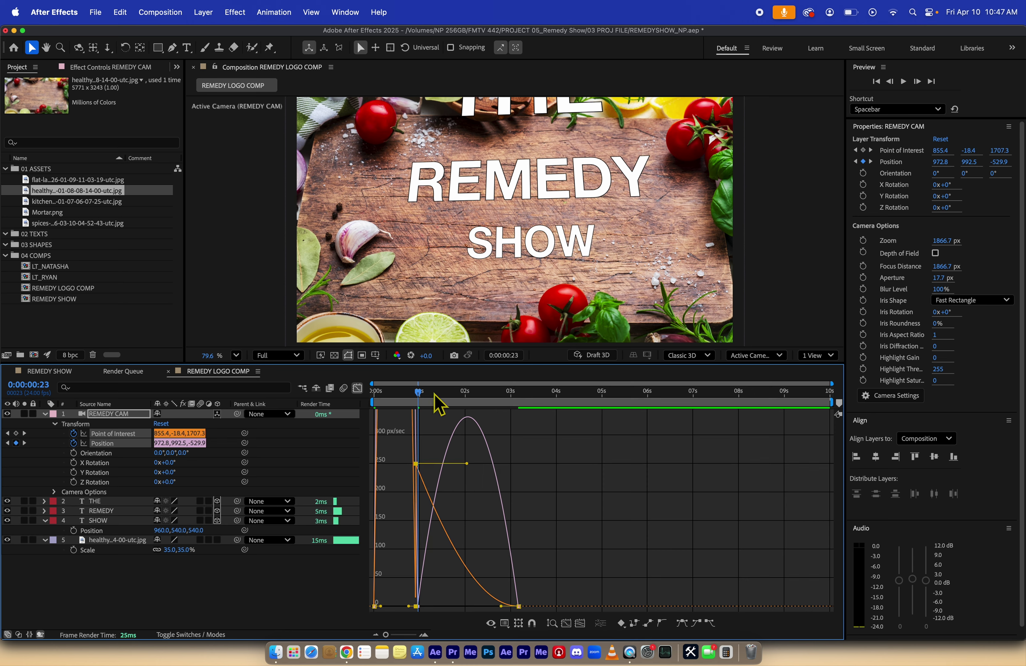
{"action": "key", "text": "space"}
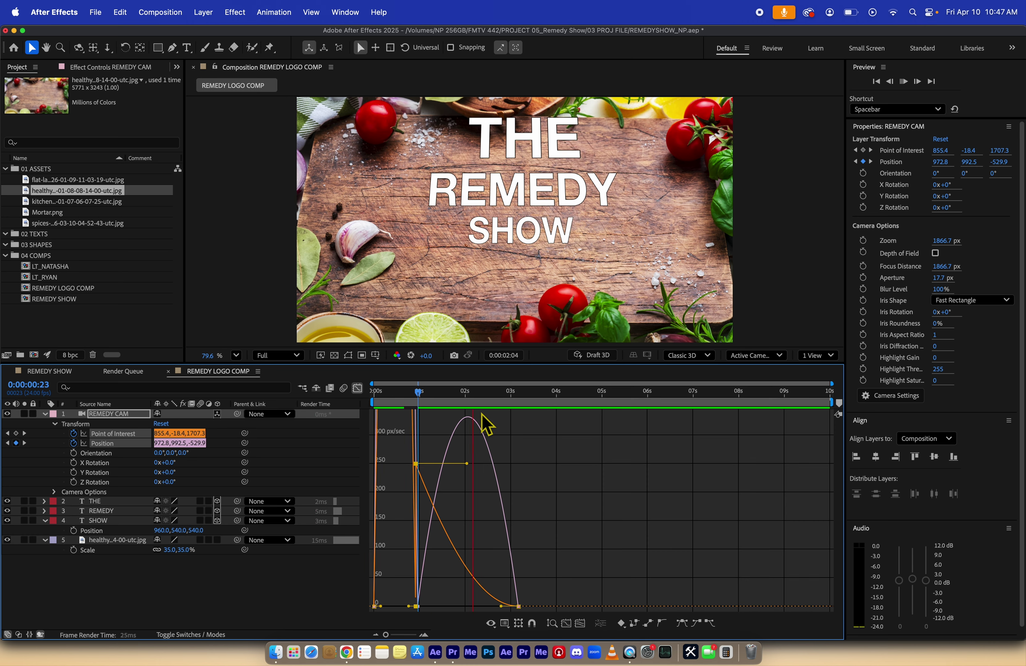
{"action": "key", "text": "space"}
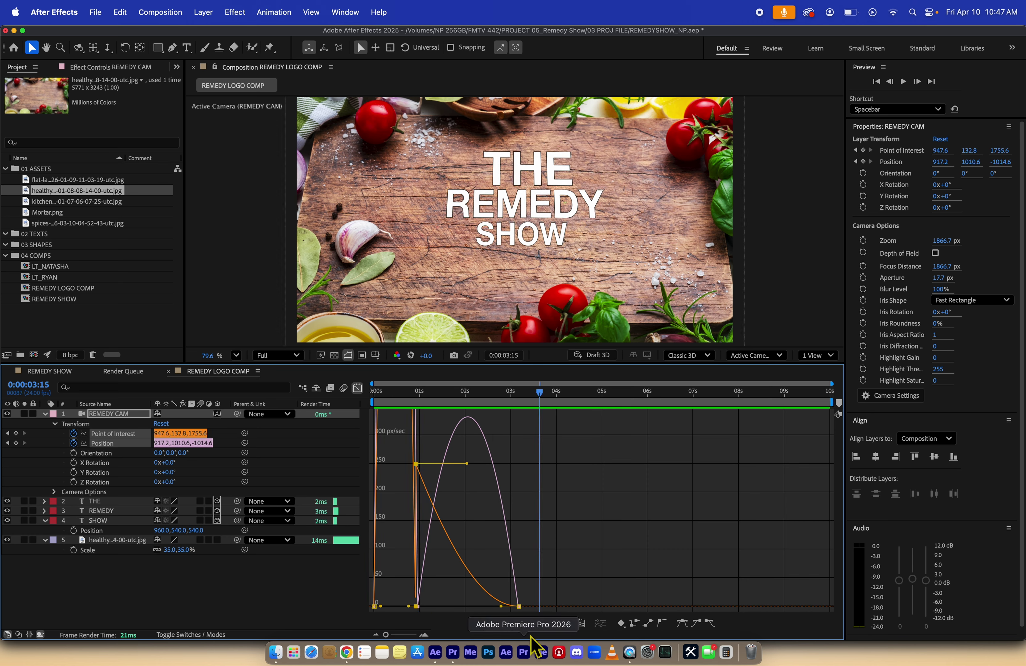
Shift the Point of Interest's last keyframe to about 3.9 seconds in the speed graph and preview from the start
{"action": "mouse_move", "coordinate": [519, 605]}
{"action": "left_mouse_down"}
{"action": "mouse_move", "coordinate": [553, 606]}
{"action": "mouse_move", "coordinate": [499, 606]}
{"action": "left_mouse_up"}
{"action": "key", "text": "Home"}
{"action": "key", "text": "space"}
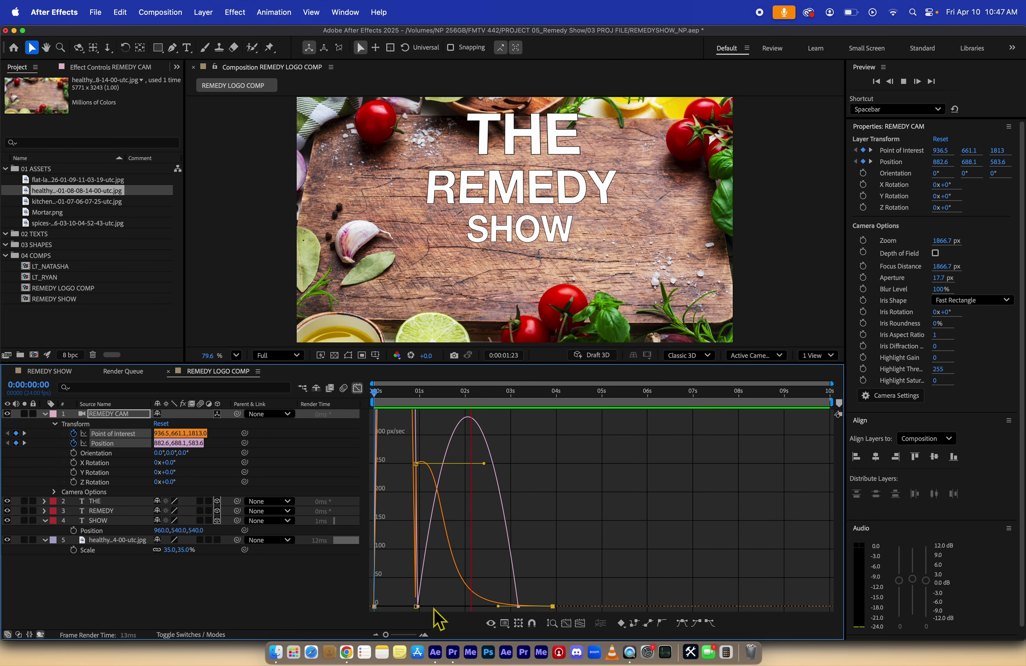
{"action": "key", "text": "space"}
Shift the Point of Interest's middle keyframe to about 1.8 seconds in the speed graph and preview from the start
{"action": "left_click_drag", "start_coordinate": [420, 464], "coordinate": [461, 473]}
{"action": "key", "text": "Home"}
{"action": "key", "text": "space"}
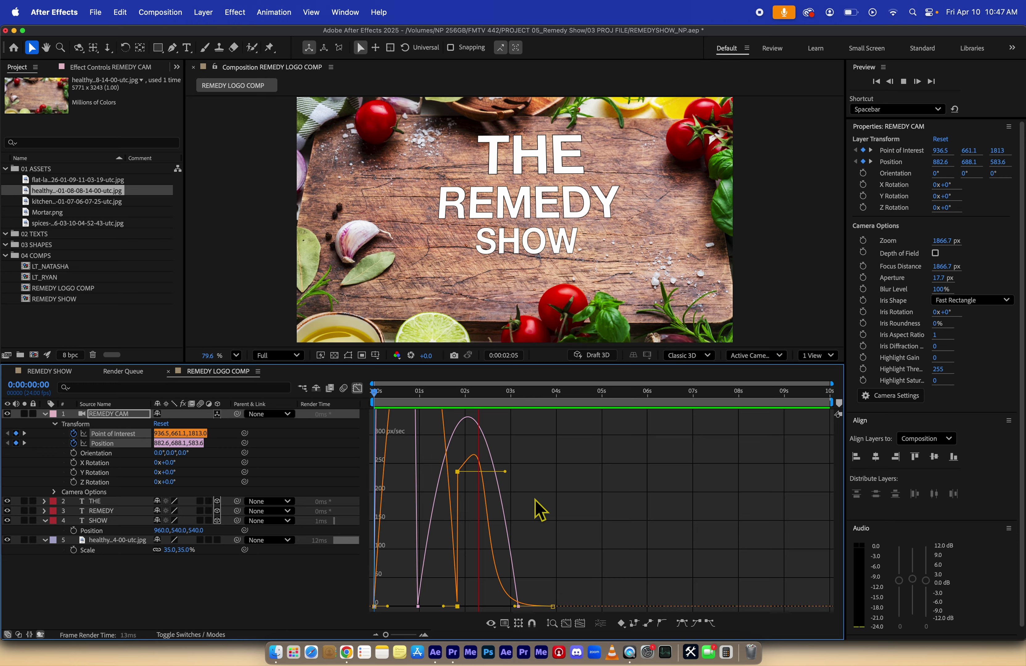
{"action": "key", "text": "space"}
Set the middle Point of Interest keyframe's incoming ease to about 19 px/sec with about 57% influence and preview
{"action": "left_click_drag", "start_coordinate": [389, 606], "coordinate": [433, 594]}
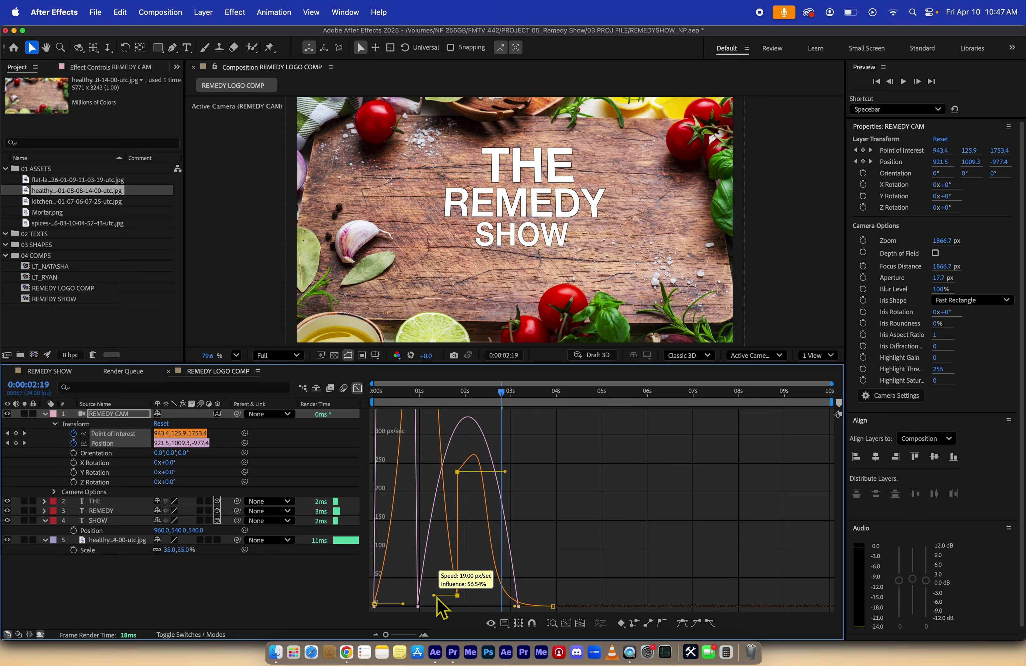
{"action": "key", "text": "space"}
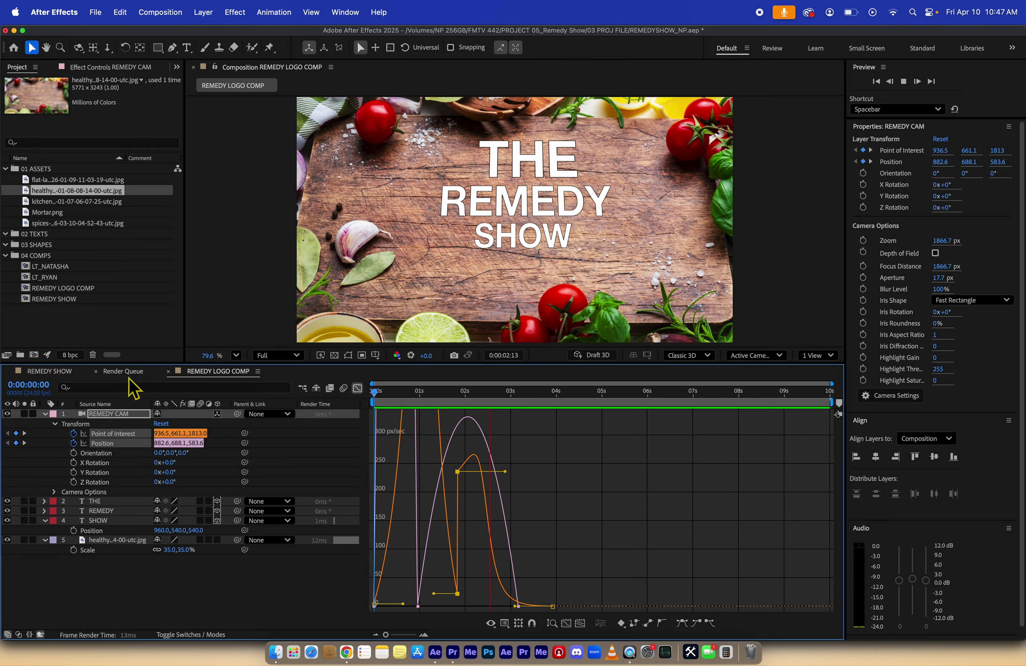
{"action": "key", "text": "space"}
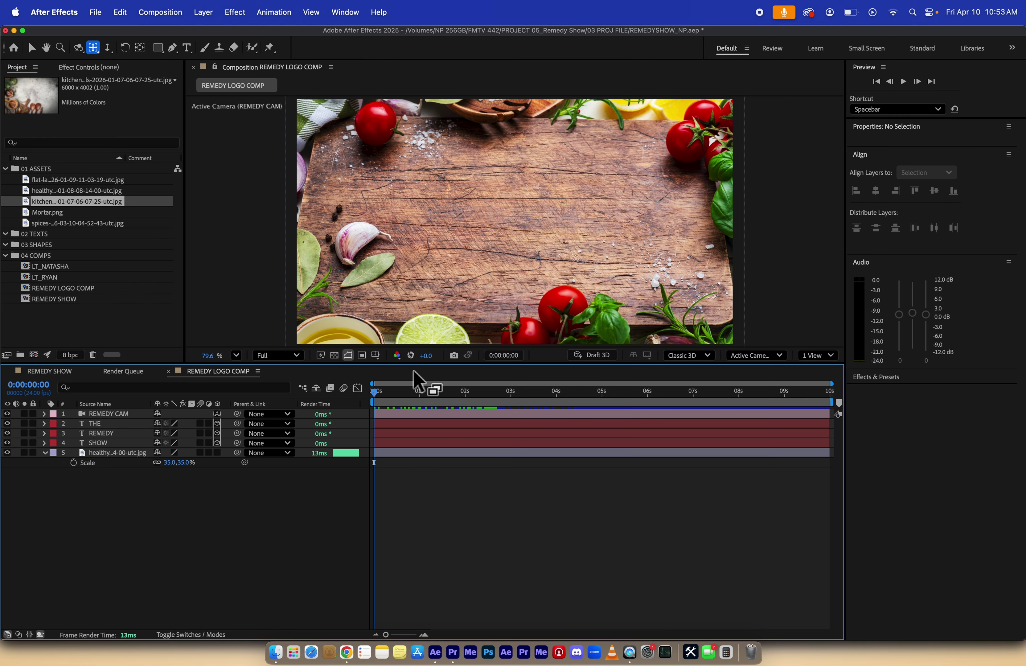
Return to the Selection tool and the composition's start, and add Mortar.png directly above the food background layer
{"action": "left_click_drag", "start_coordinate": [391, 391], "coordinate": [513, 392]}
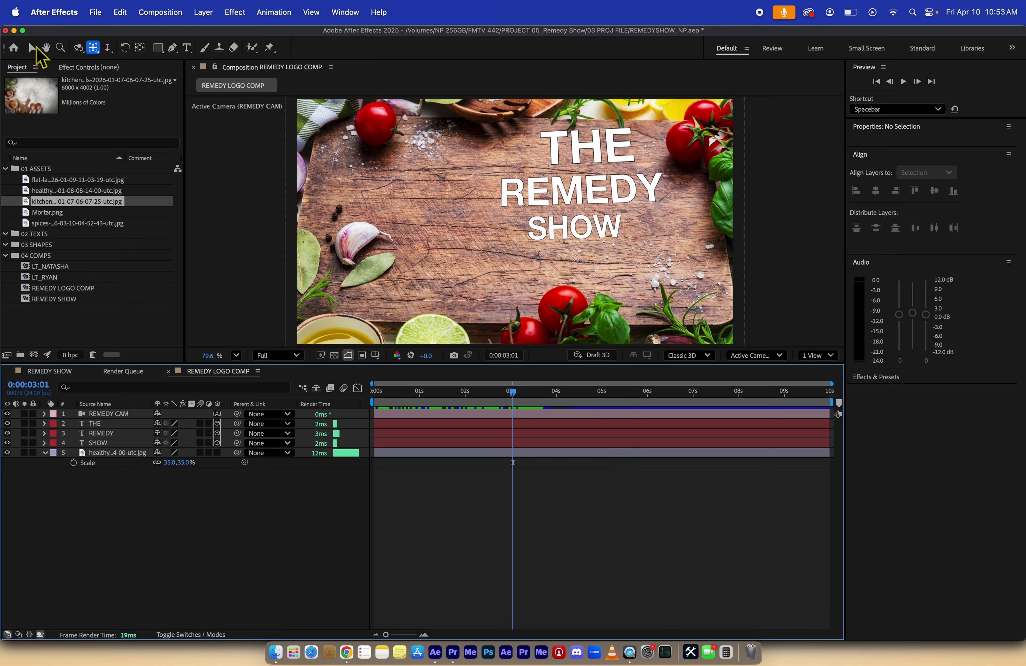
{"action": "left_click", "coordinate": [32, 47]}
{"action": "key", "text": "Home"}
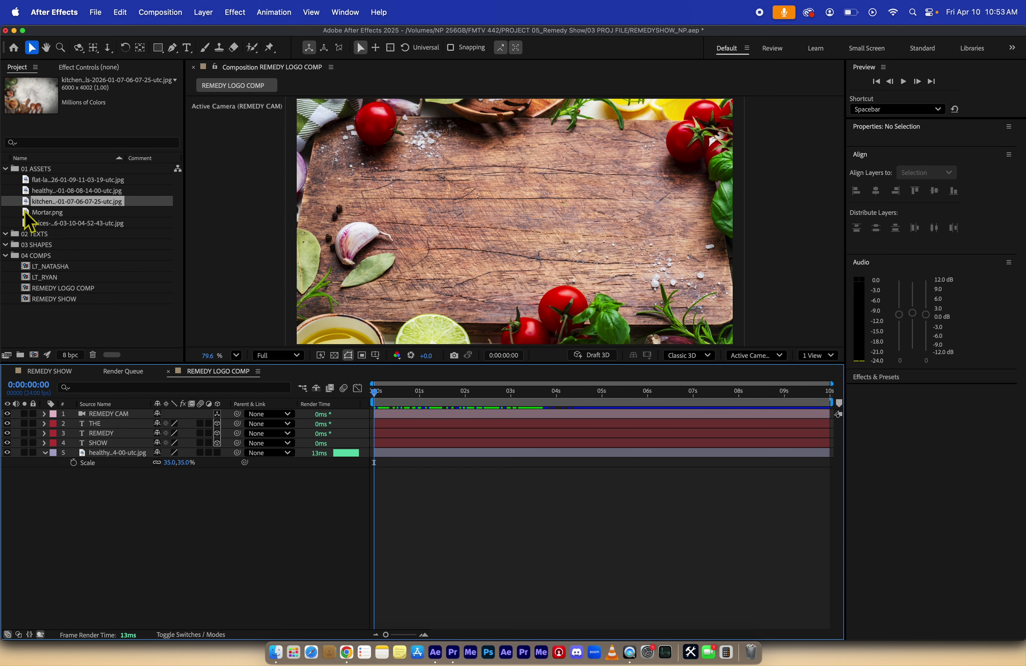
{"action": "left_click_drag", "start_coordinate": [25, 212], "coordinate": [141, 449]}
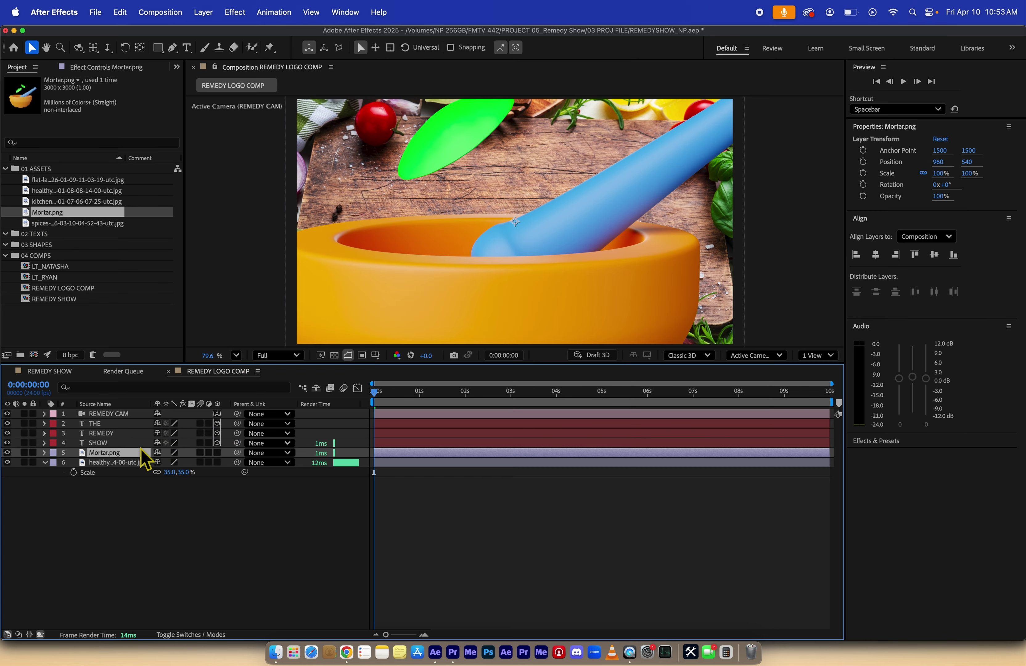
{"action": "left_click", "coordinate": [91, 462]}
{"action": "mouse_move", "coordinate": [90, 453]}
{"action": "left_mouse_down"}
{"action": "mouse_move", "coordinate": [126, 516]}
{"action": "mouse_move", "coordinate": [136, 474]}
{"action": "left_mouse_up"}
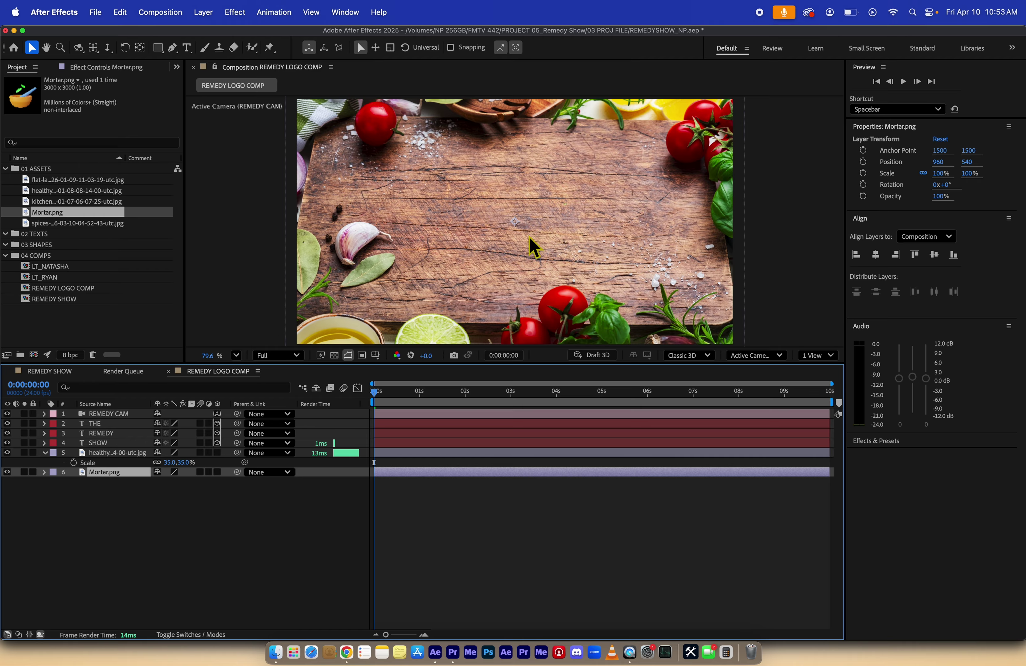
{"action": "left_click_drag", "start_coordinate": [98, 474], "coordinate": [113, 452]}
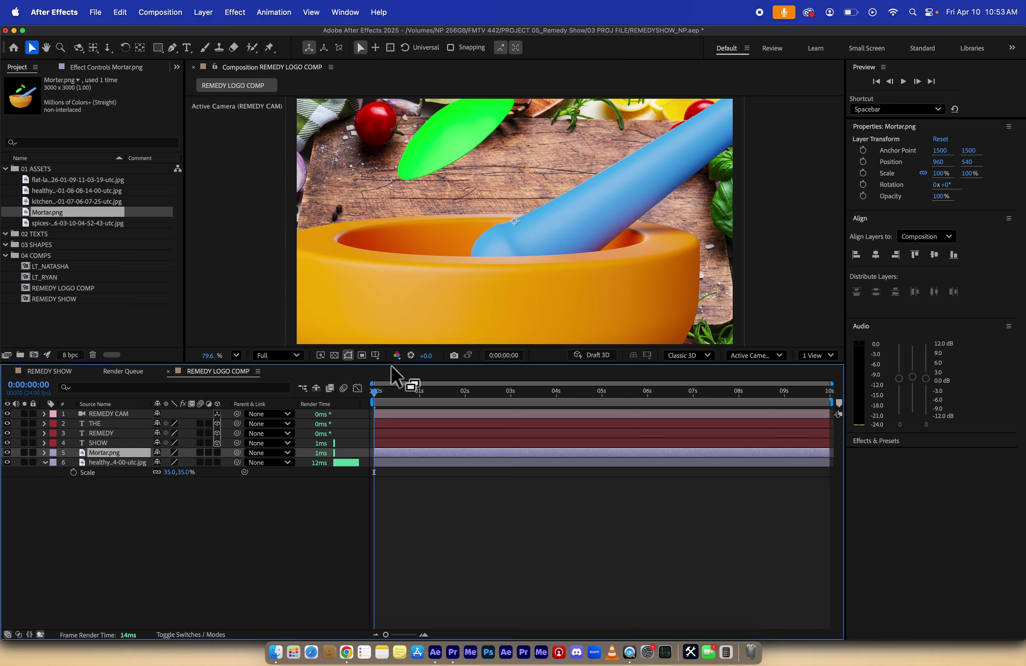
Scale Mortar.png down to 17% and, at 0:00:03:04, move it beside the title to X position 676
{"action": "key", "text": "s"}
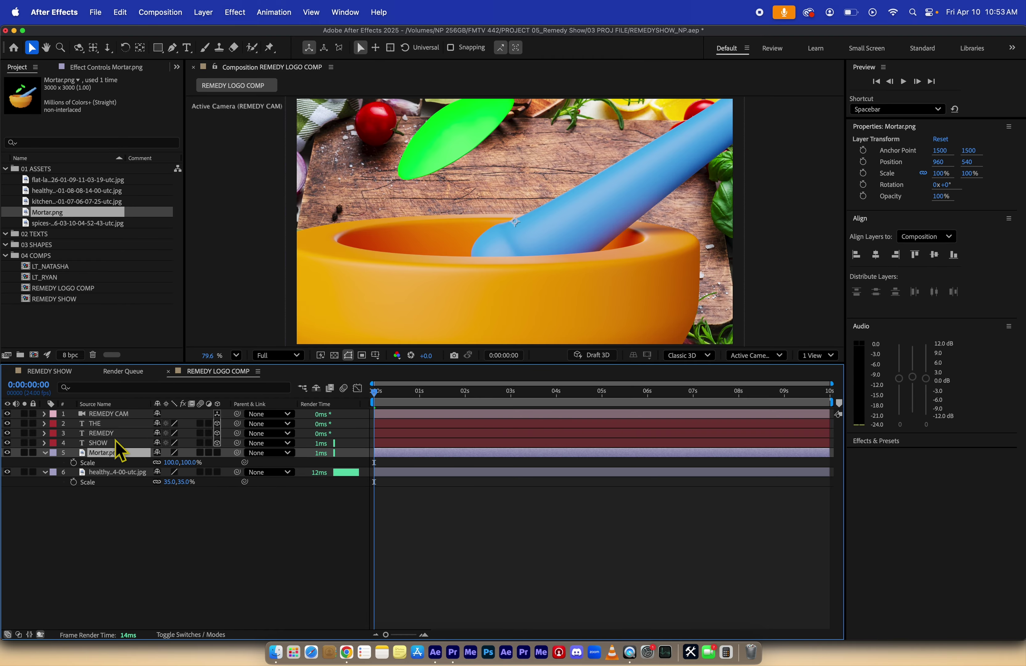
{"action": "left_click_drag", "start_coordinate": [183, 462], "coordinate": [129, 462]}
{"action": "left_click_drag", "start_coordinate": [460, 391], "coordinate": [522, 383]}
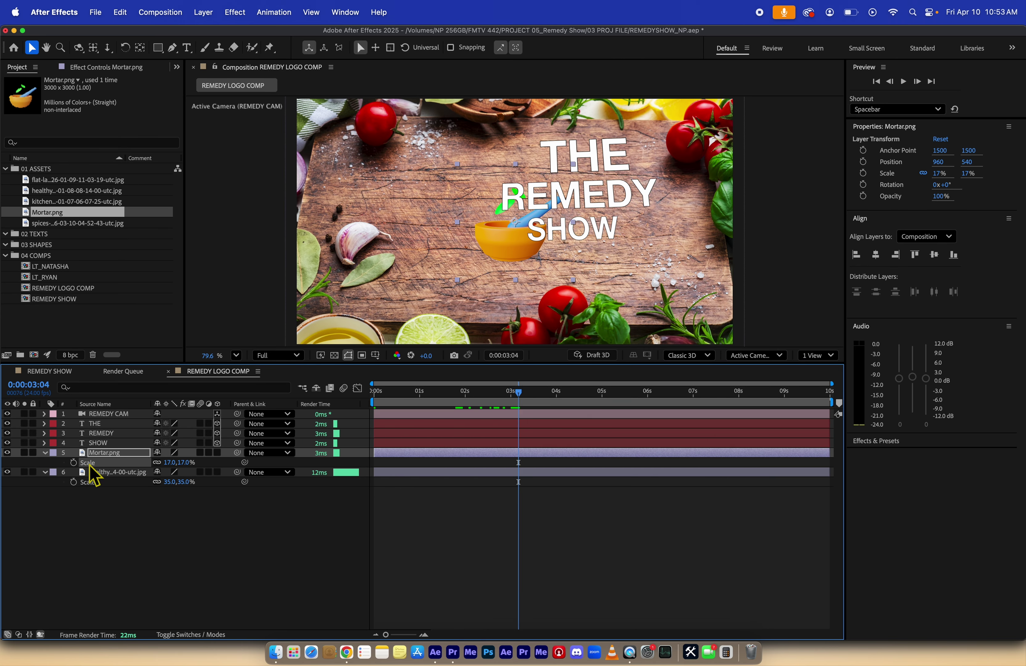
{"action": "left_click", "coordinate": [107, 454]}
{"action": "left_click_drag", "start_coordinate": [164, 462], "coordinate": [6, 453]}
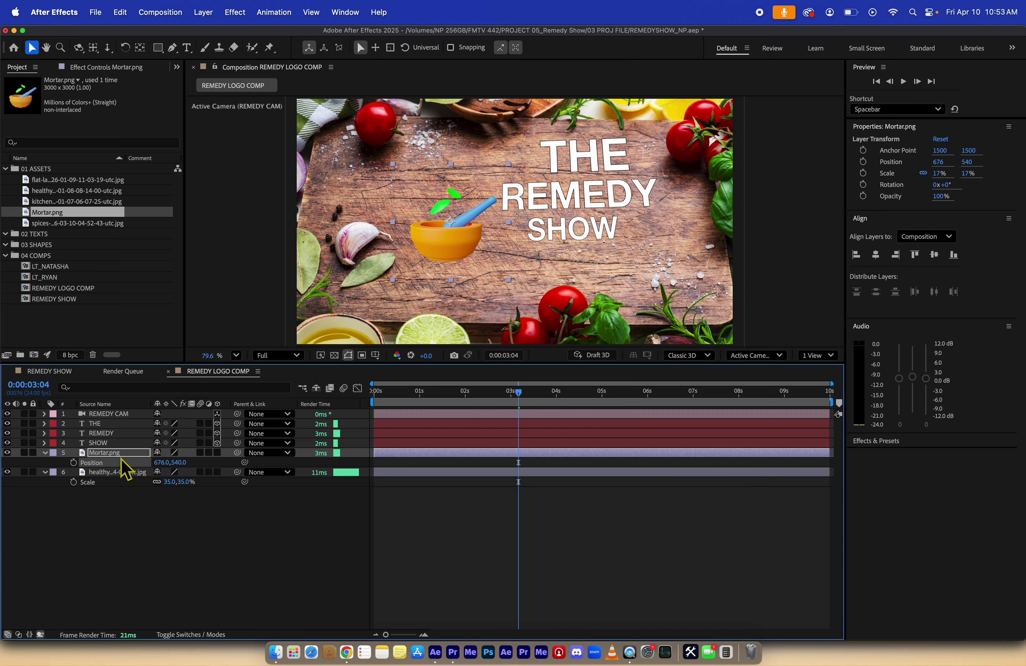
{"action": "key", "text": "p"}
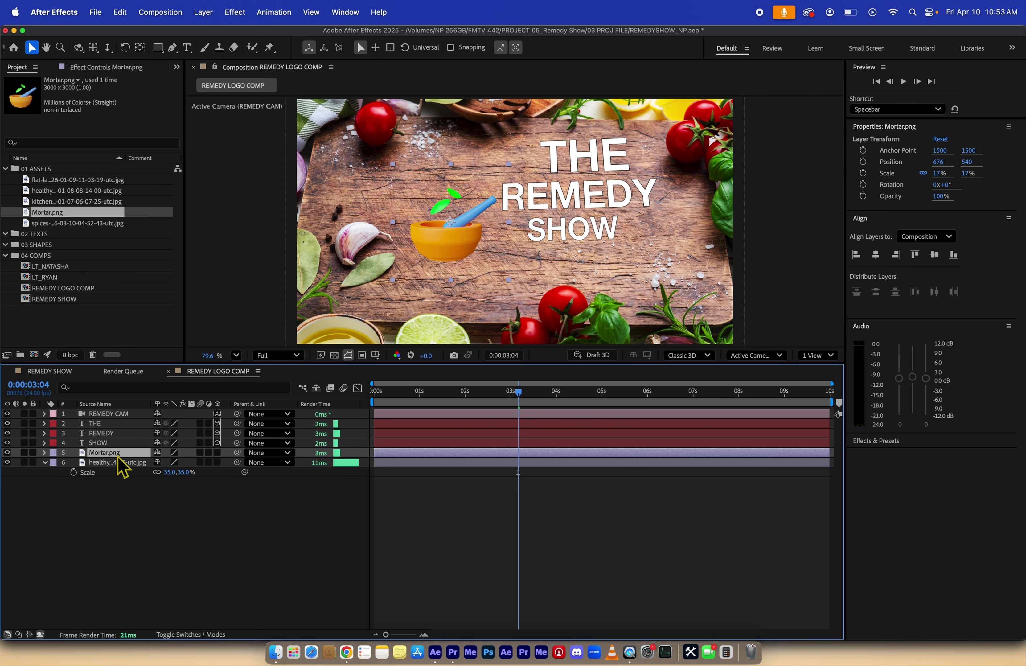
Enlarge Mortar.png to 31%, position it at 574, 385 and collapse its properties
{"action": "key", "text": "s"}
{"action": "left_click_drag", "start_coordinate": [172, 462], "coordinate": [77, 501]}
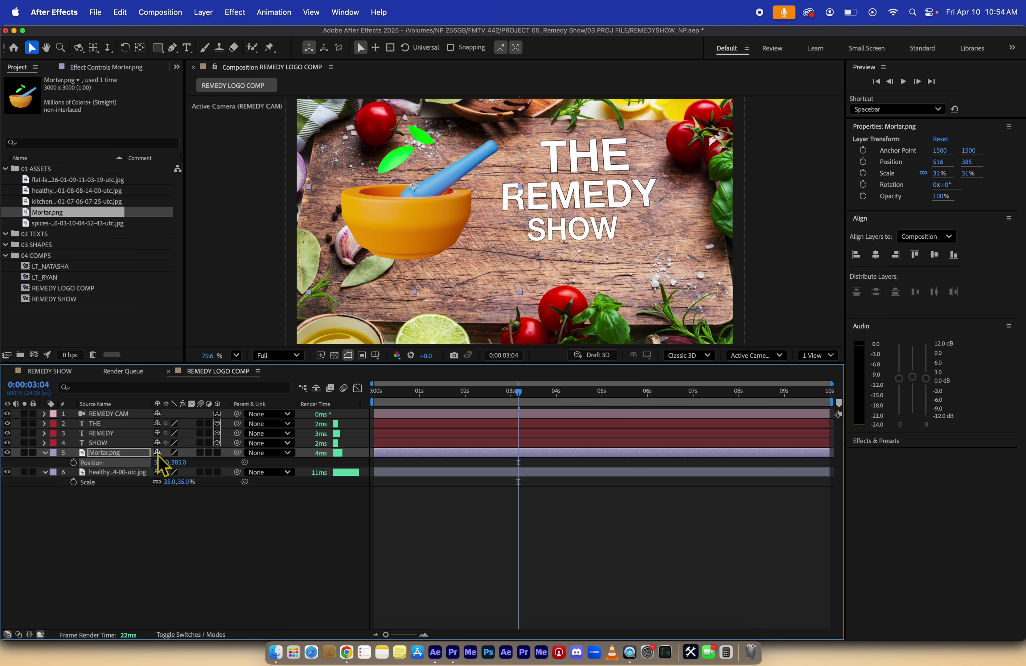
{"action": "left_click_drag", "start_coordinate": [161, 463], "coordinate": [189, 457]}
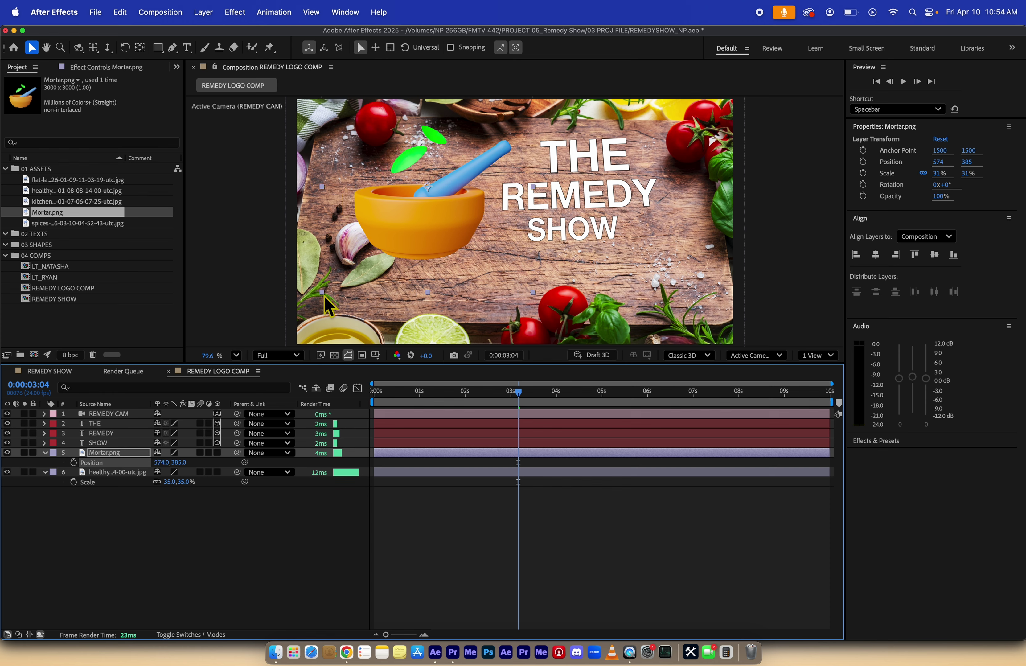
{"action": "left_click", "coordinate": [471, 503]}
{"action": "left_click", "coordinate": [46, 453]}
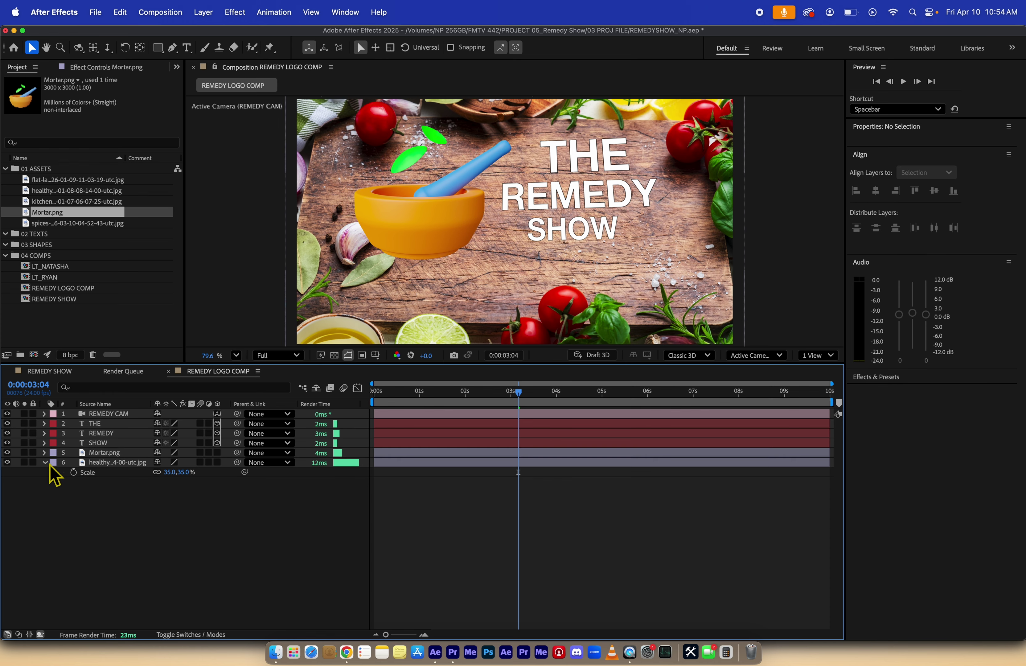
Make Mortar.png a 3D layer, scale it to 19% and set its Y position to 584
{"action": "left_click", "coordinate": [217, 452]}
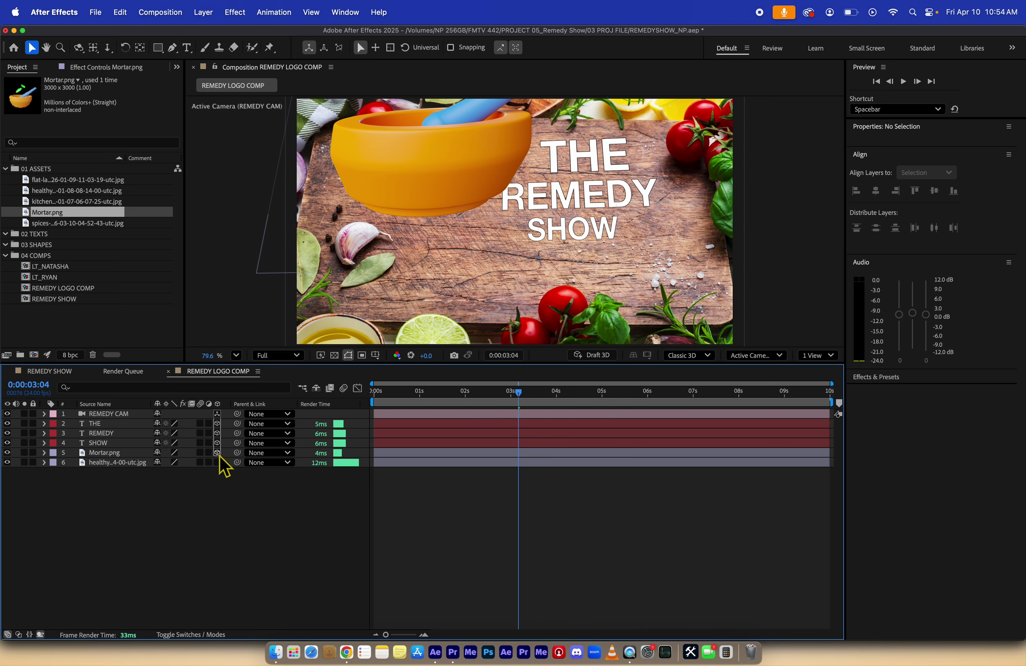
{"action": "left_click", "coordinate": [44, 453]}
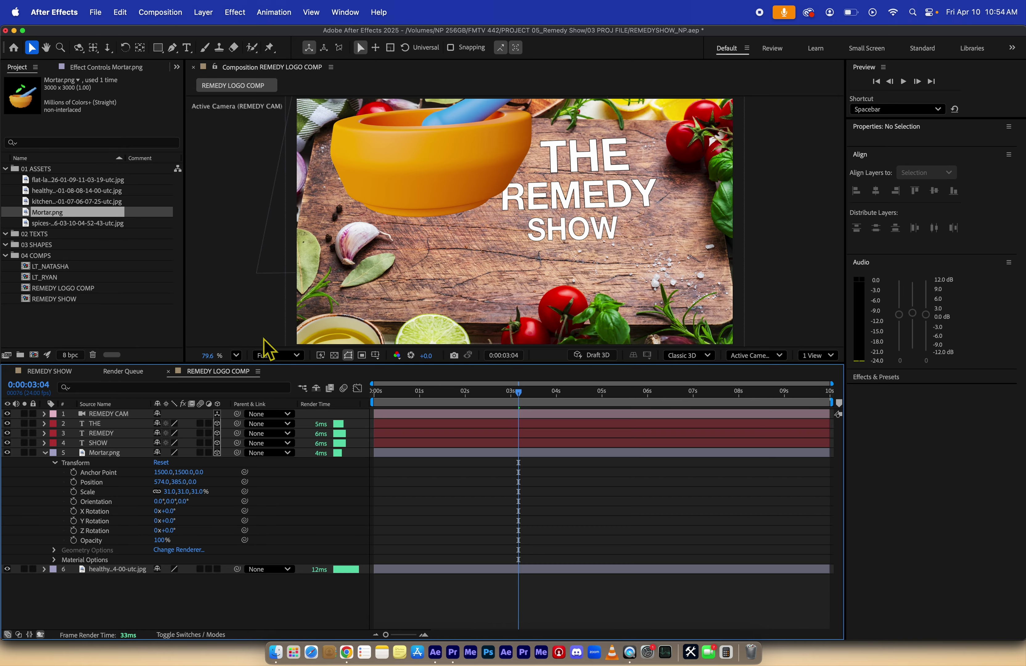
{"action": "left_click", "coordinate": [105, 455]}
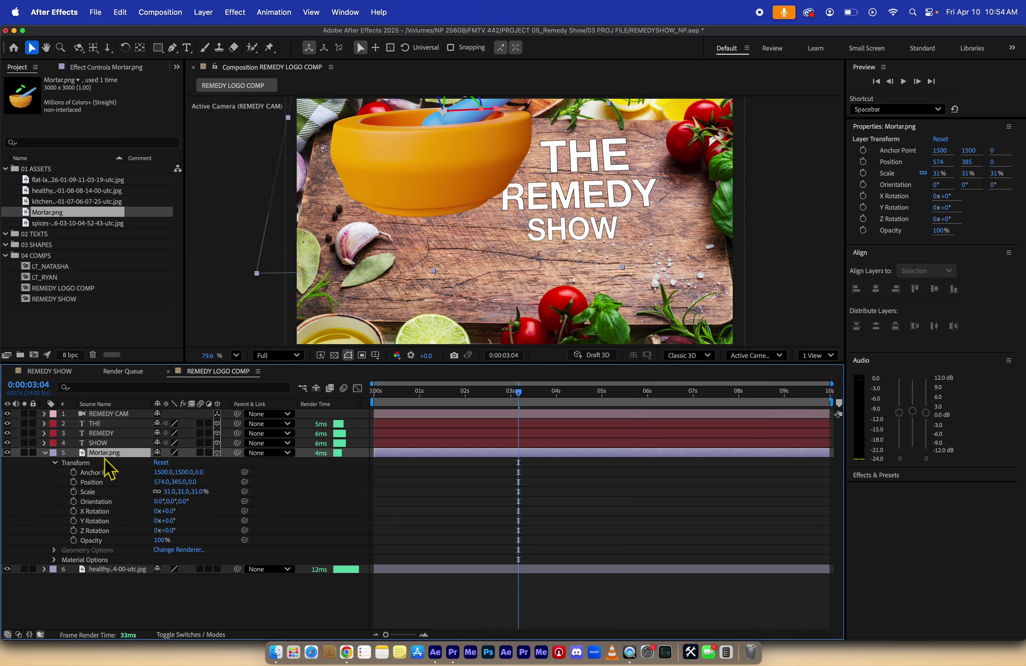
{"action": "left_click_drag", "start_coordinate": [174, 493], "coordinate": [313, 453]}
{"action": "key", "text": "super+z"}
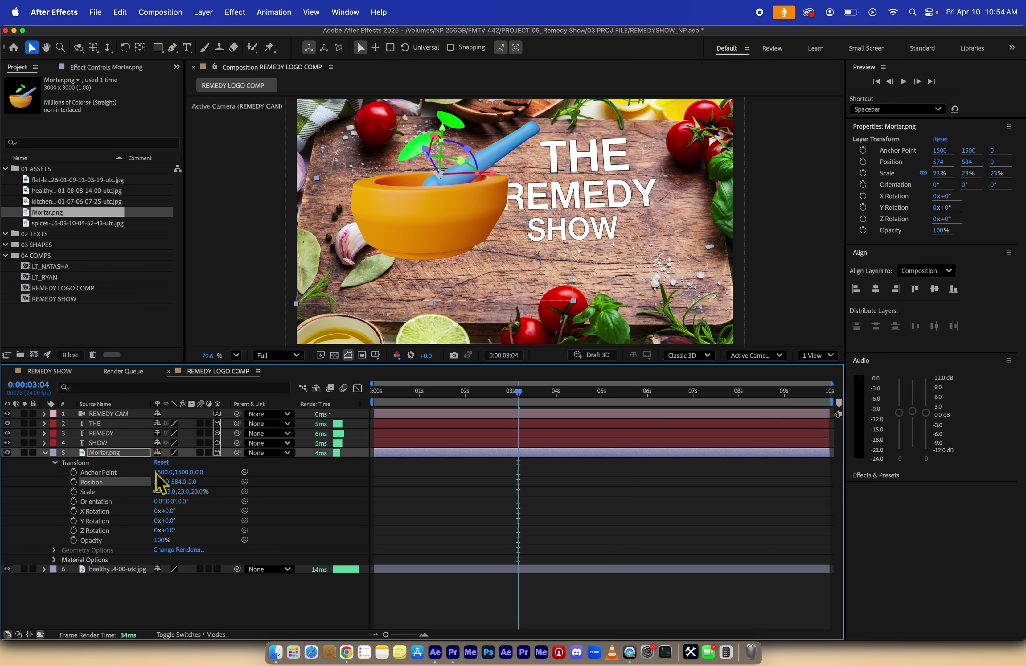
{"action": "left_click_drag", "start_coordinate": [165, 492], "coordinate": [163, 489]}
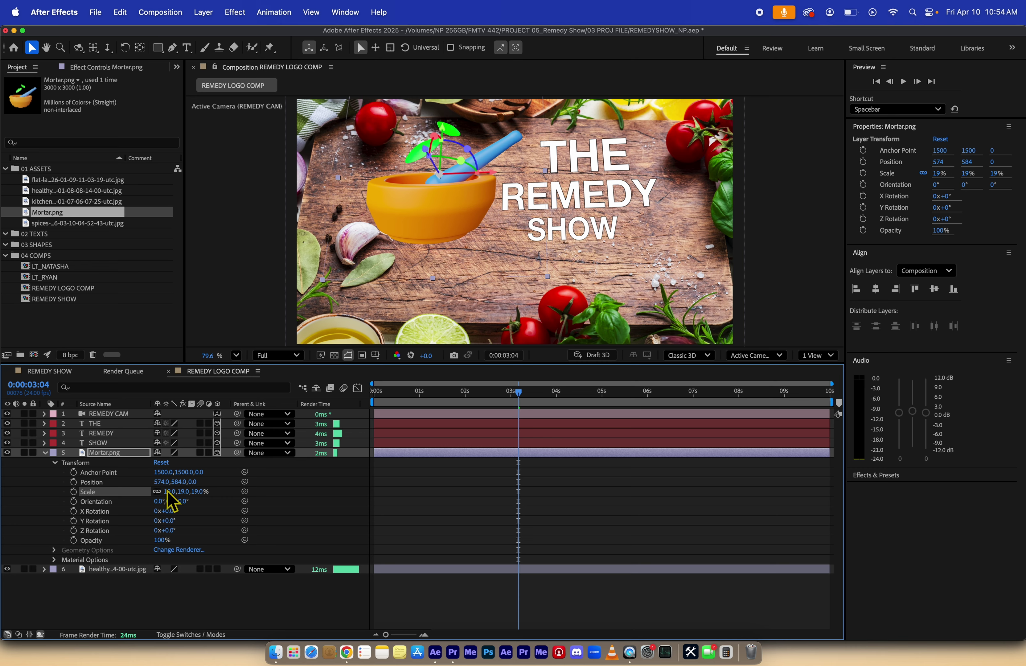
{"action": "left_click", "coordinate": [188, 538]}
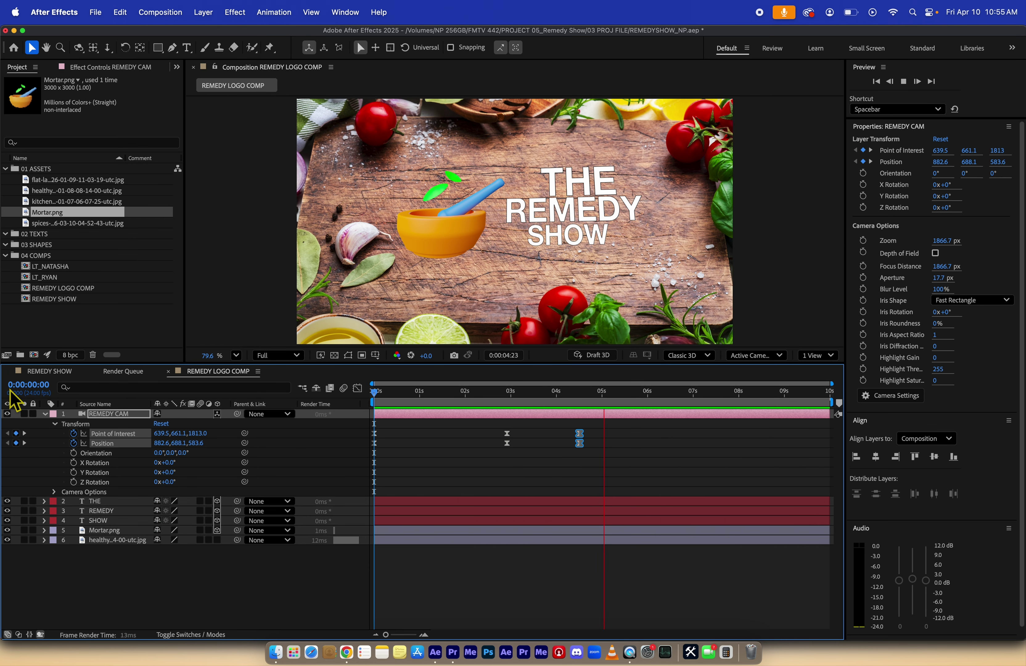
Stop the camera preview and collapse REMEDY CAM's Transform properties
{"action": "key", "text": "space"}
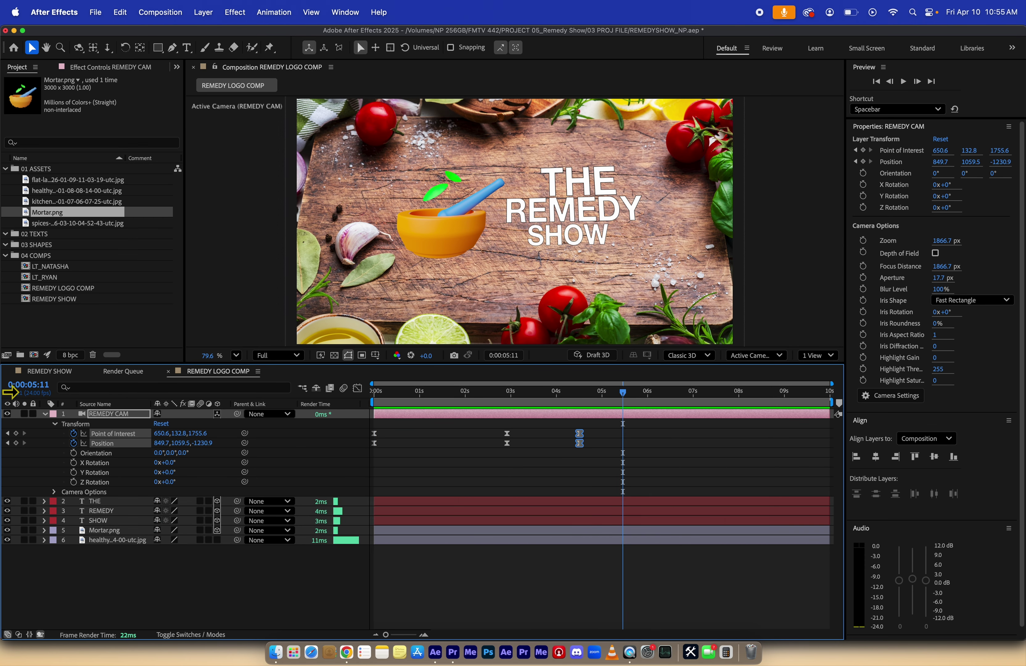
{"action": "left_click", "coordinate": [55, 424]}
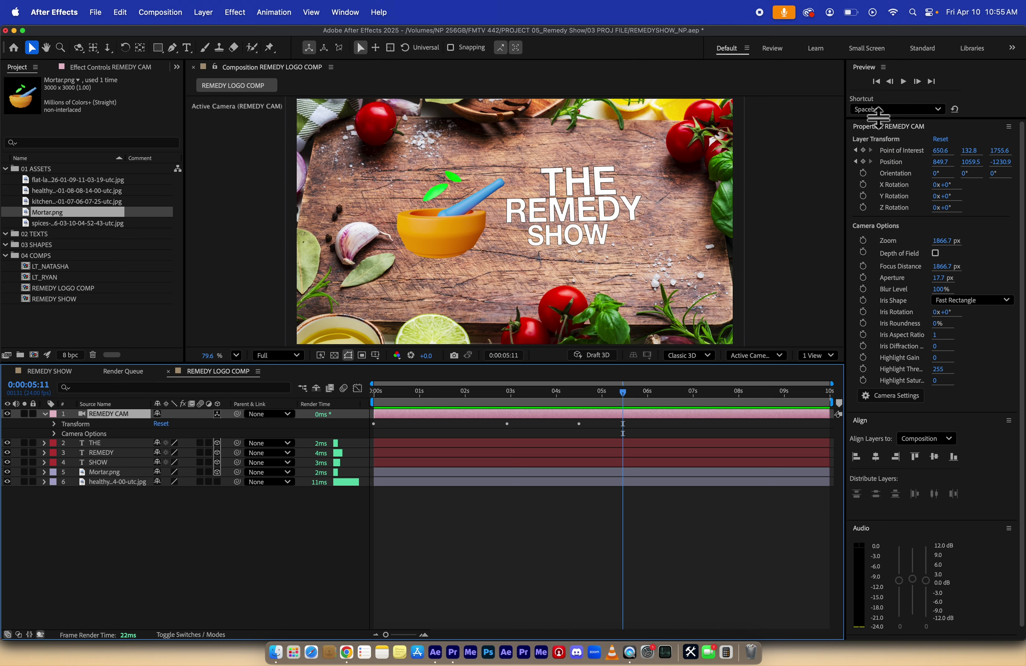
{"action": "scroll", "coordinate": [1012, 450], "scroll_direction": "down", "scroll_amount": 1}
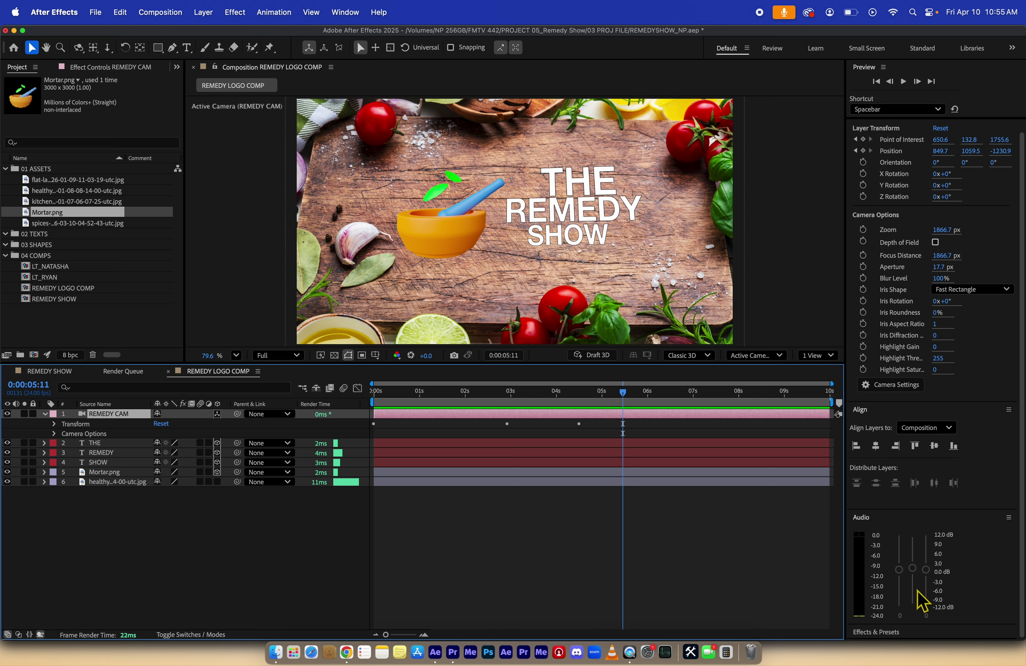
Find the "wiggle" animation presets and apply Wiggle Loop to the Mortar.png layer
{"action": "scroll", "coordinate": [1022, 508], "scroll_direction": "down", "scroll_amount": 10}
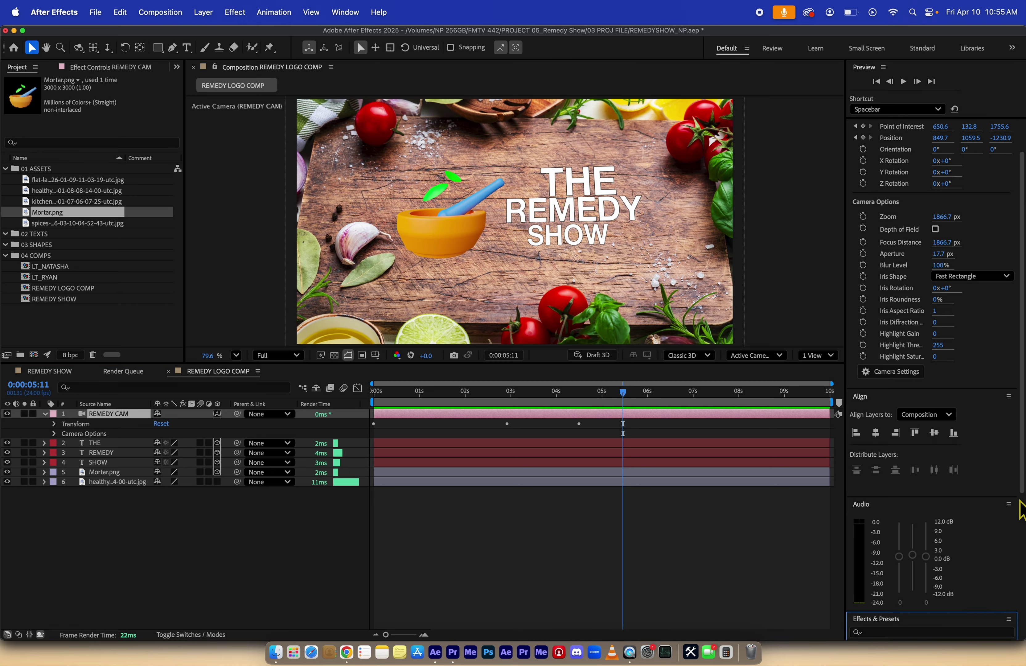
{"action": "scroll", "coordinate": [882, 369], "scroll_direction": "up", "scroll_amount": 10}
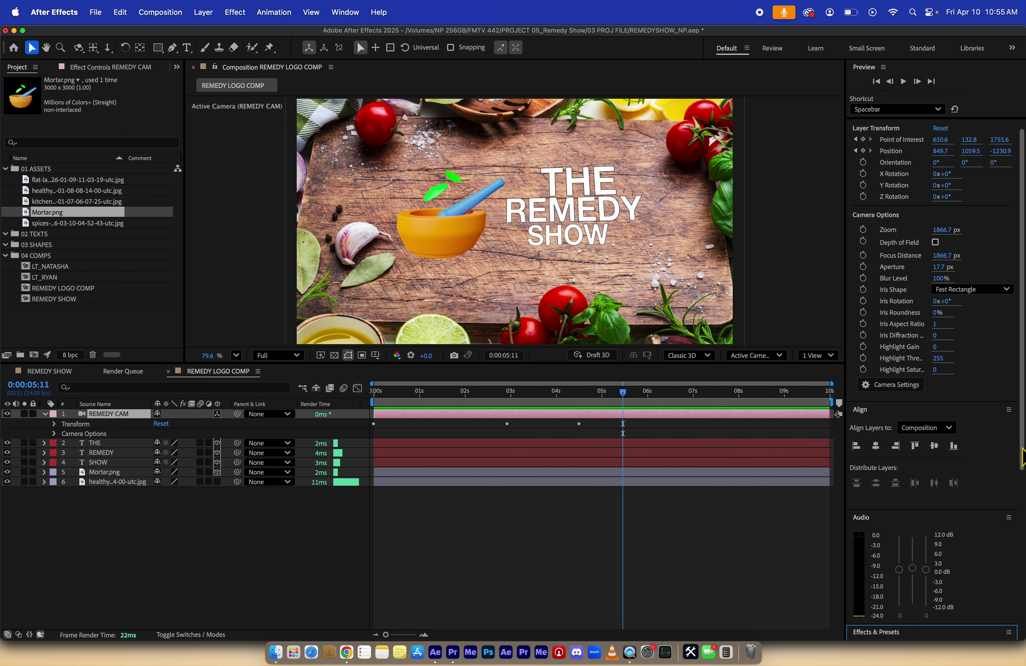
{"action": "scroll", "coordinate": [991, 563], "scroll_direction": "down", "scroll_amount": 10}
{"action": "left_click", "coordinate": [887, 429]}
{"action": "type", "text": "wiggle"}
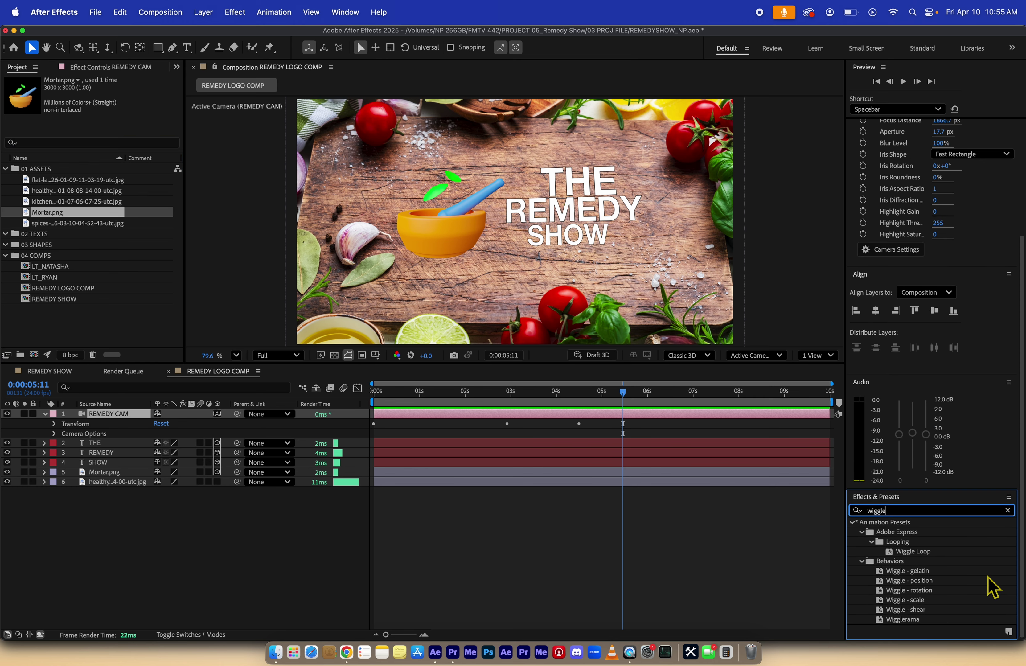
{"action": "left_click_drag", "start_coordinate": [913, 551], "coordinate": [112, 472]}
Preview the wiggling mortar together with the title and camera move, including from the start of the composition
{"action": "key", "text": "space"}
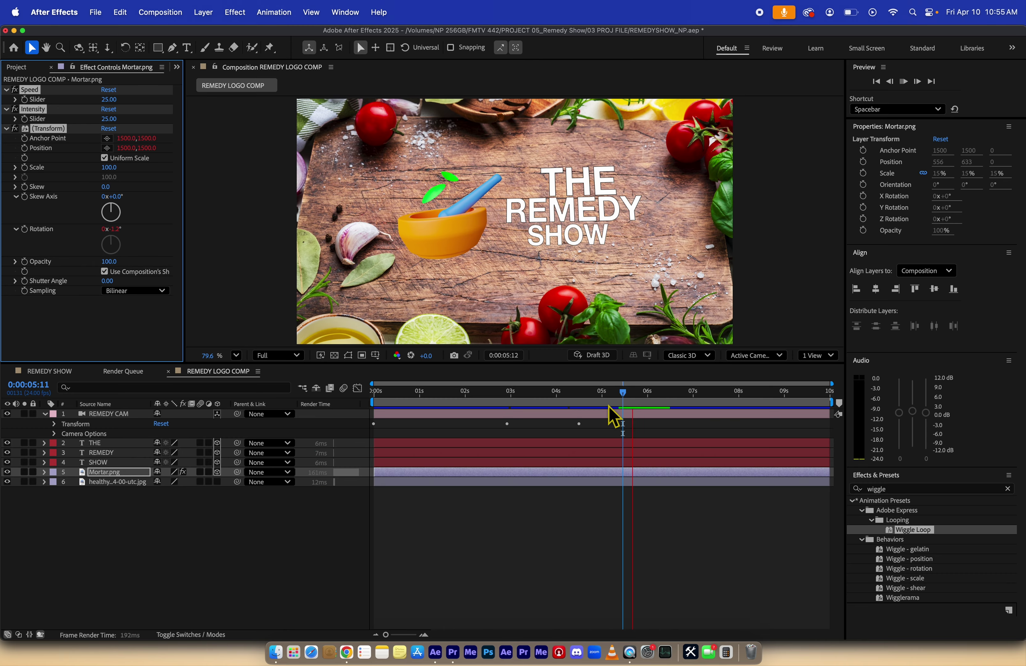
{"action": "left_click", "coordinate": [621, 405]}
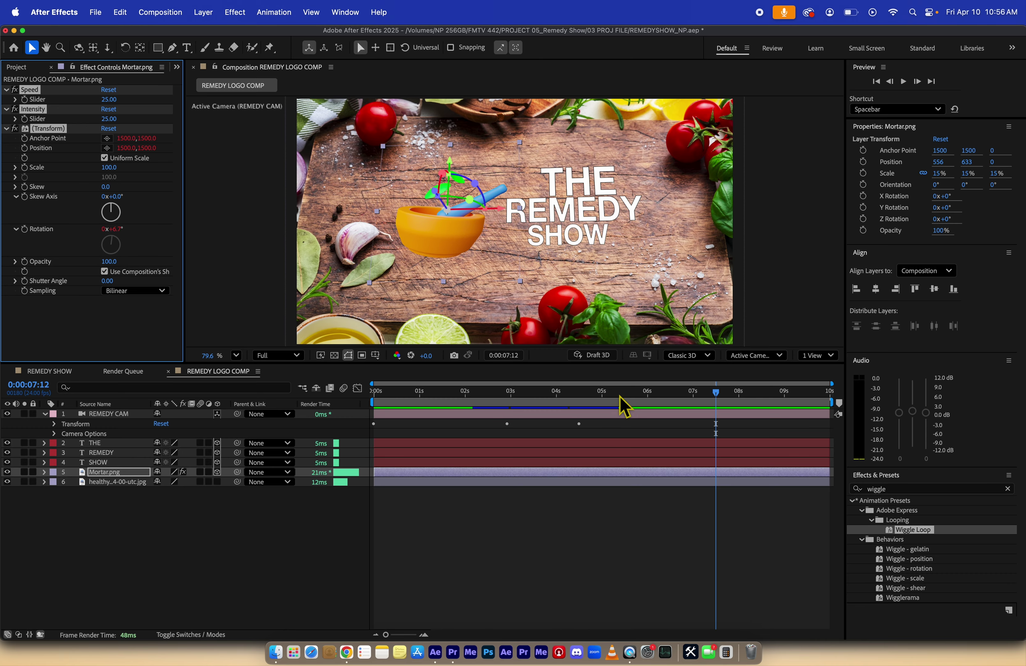
{"action": "key", "text": "space"}
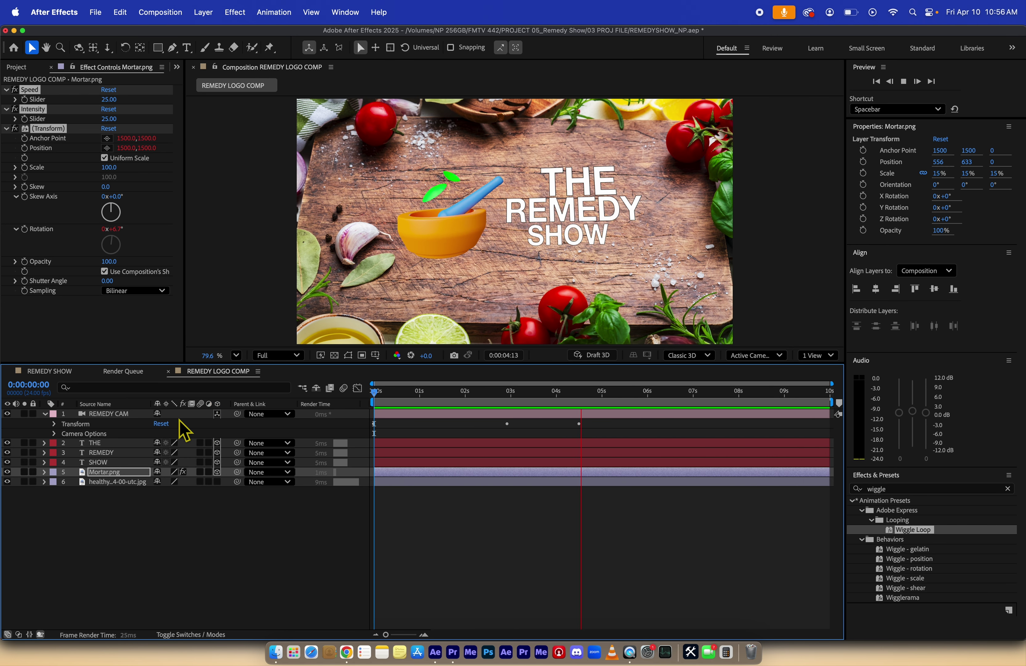
{"action": "key", "text": "space"}
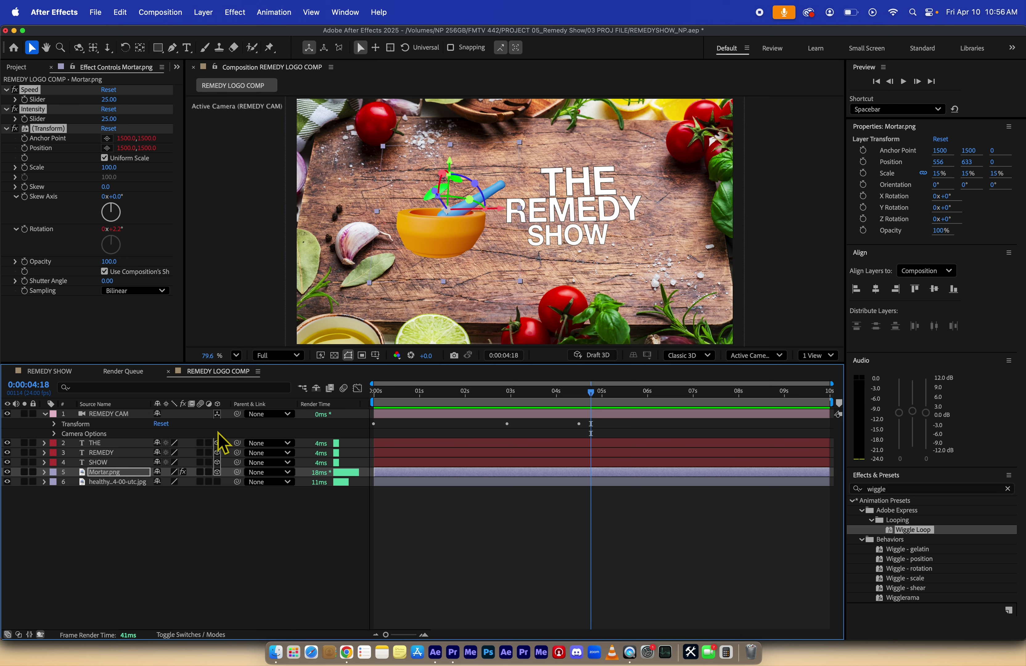
{"action": "left_click", "coordinate": [197, 506]}
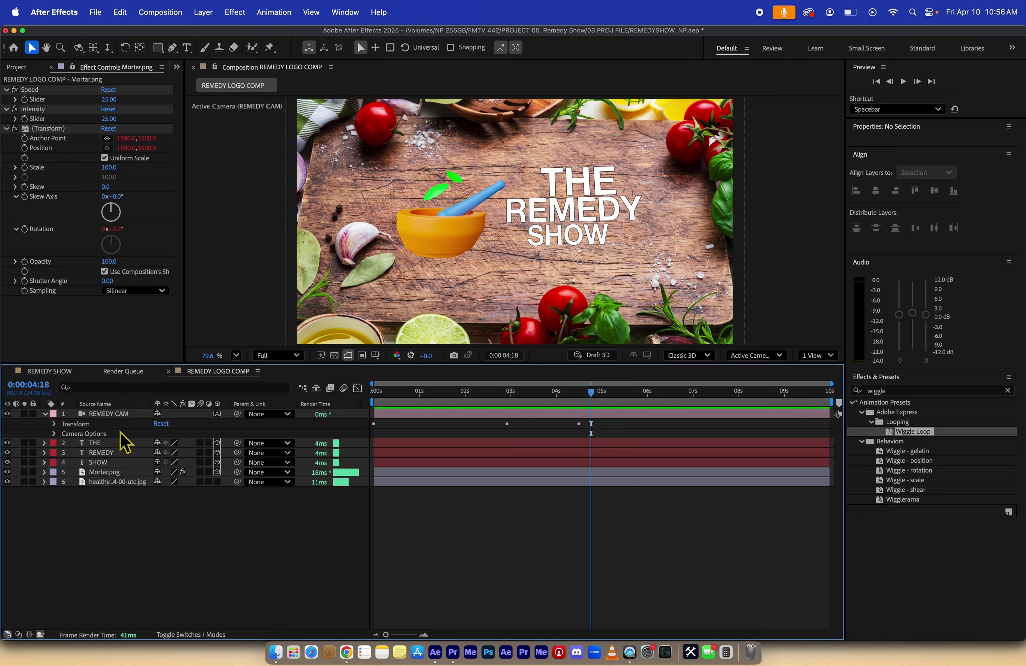
Try pre-composing REMEDY CAM and the THE, REMEDY and SHOW layers as TEXT CAM, and undo it
{"action": "left_click", "coordinate": [121, 443]}
{"action": "left_click", "coordinate": [108, 414]}
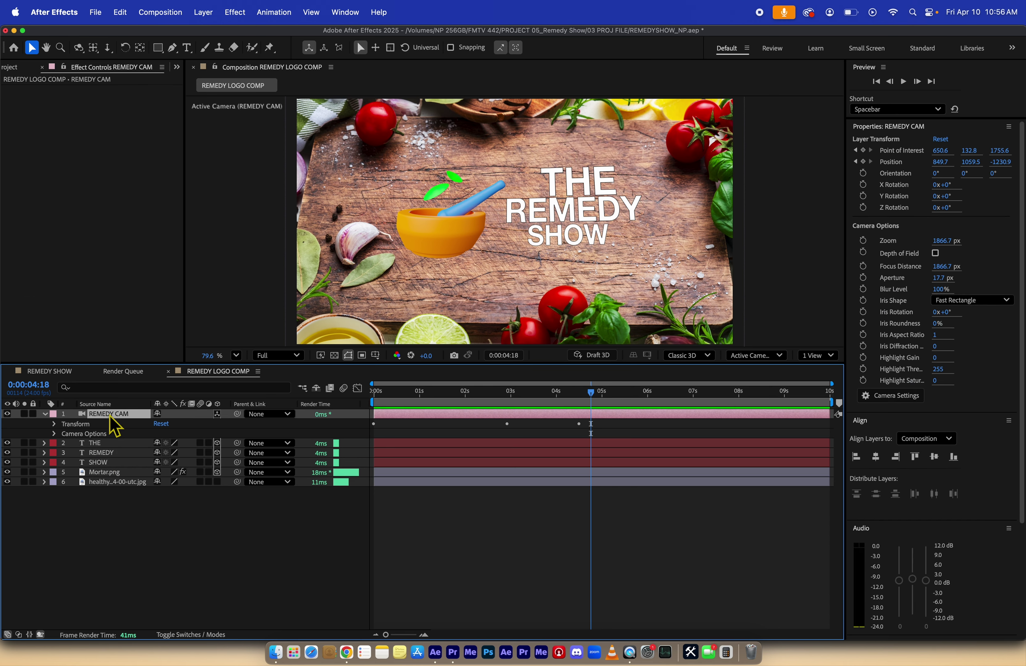
{"action": "left_click", "coordinate": [114, 463], "text": "shift"}
{"action": "right_click", "coordinate": [113, 463]}
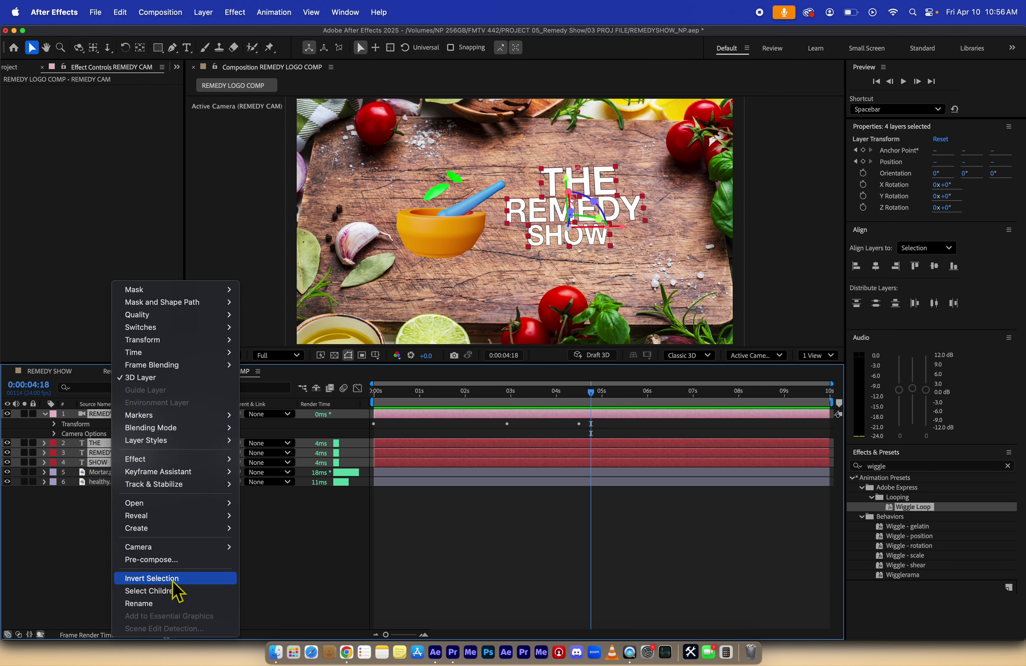
{"action": "left_click", "coordinate": [163, 564]}
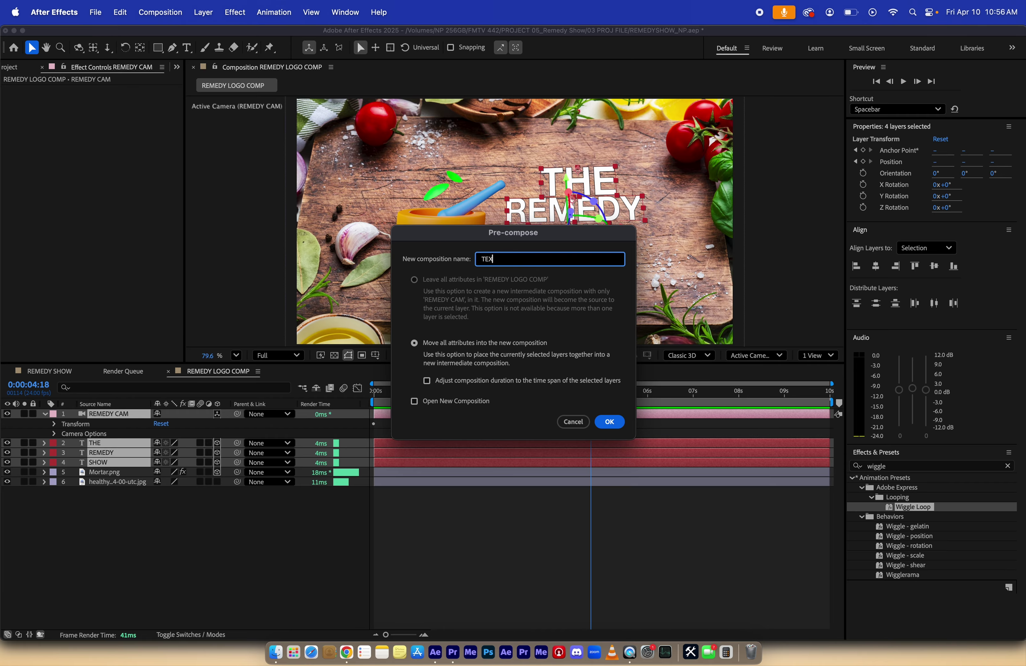
{"action": "type", "text": "TEXT CAM"}
{"action": "key", "text": "Return"}
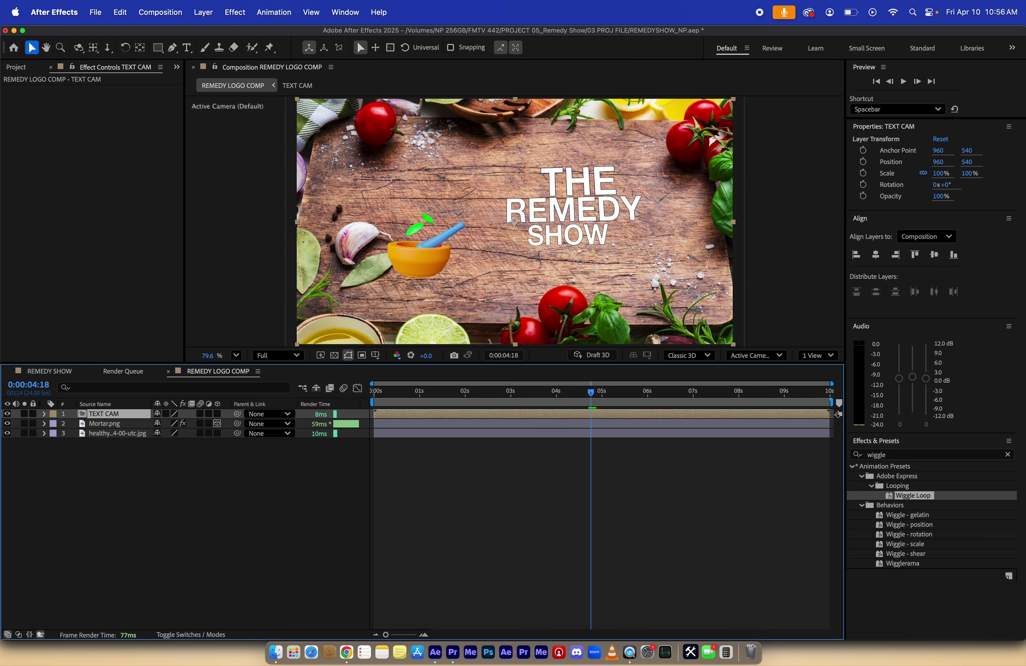
{"action": "left_click", "coordinate": [143, 459]}
{"action": "key", "text": "super+z"}
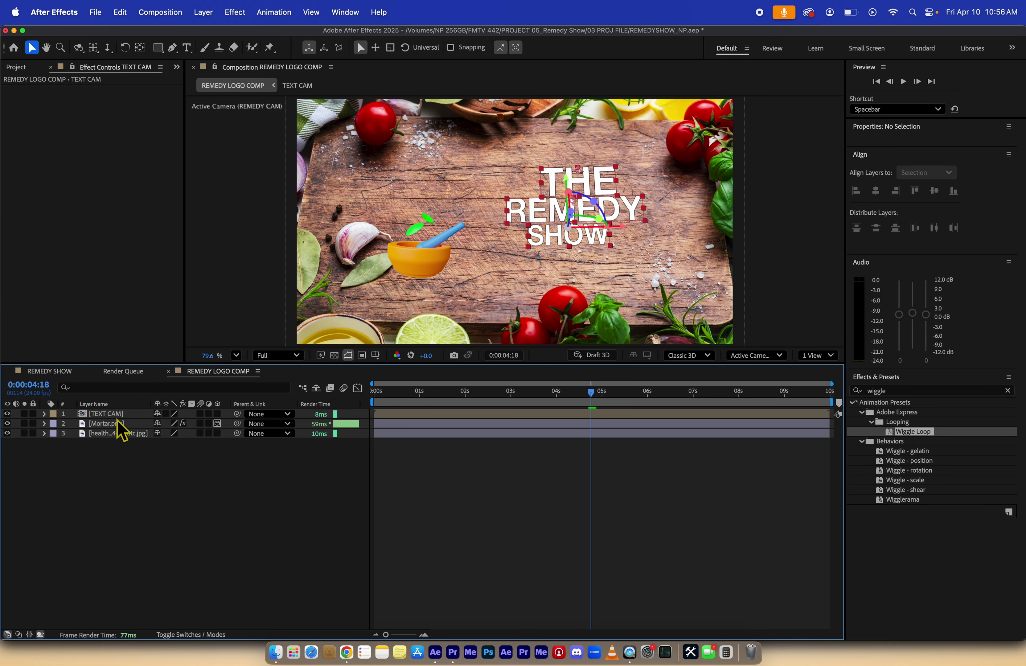
{"action": "left_click", "coordinate": [185, 519]}
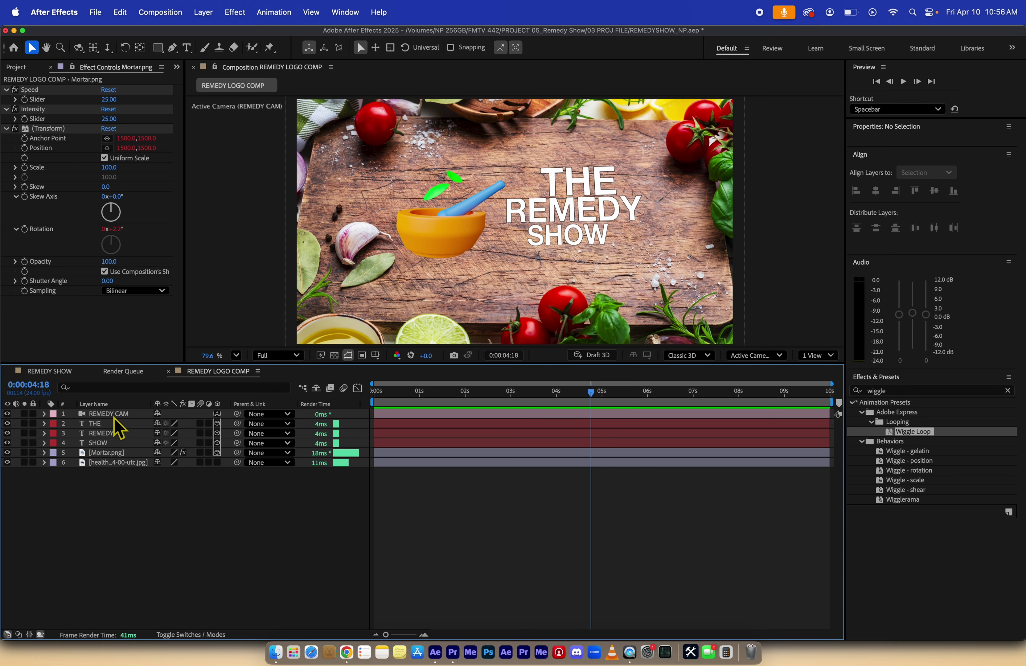
Pre-compose REMEDY CAM and the THE, REMEDY and SHOW layers as TEXT CAM, moving all attributes into the new composition
{"action": "left_click", "coordinate": [116, 415]}
{"action": "left_click", "coordinate": [121, 444], "text": "shift"}
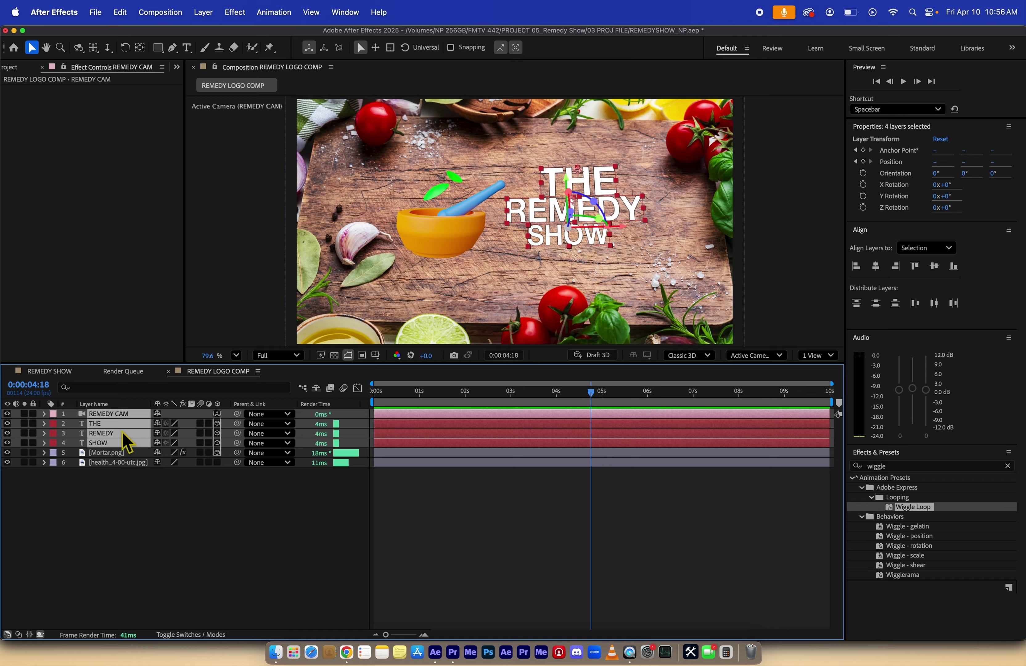
{"action": "key", "text": "ctrl+super+space"}
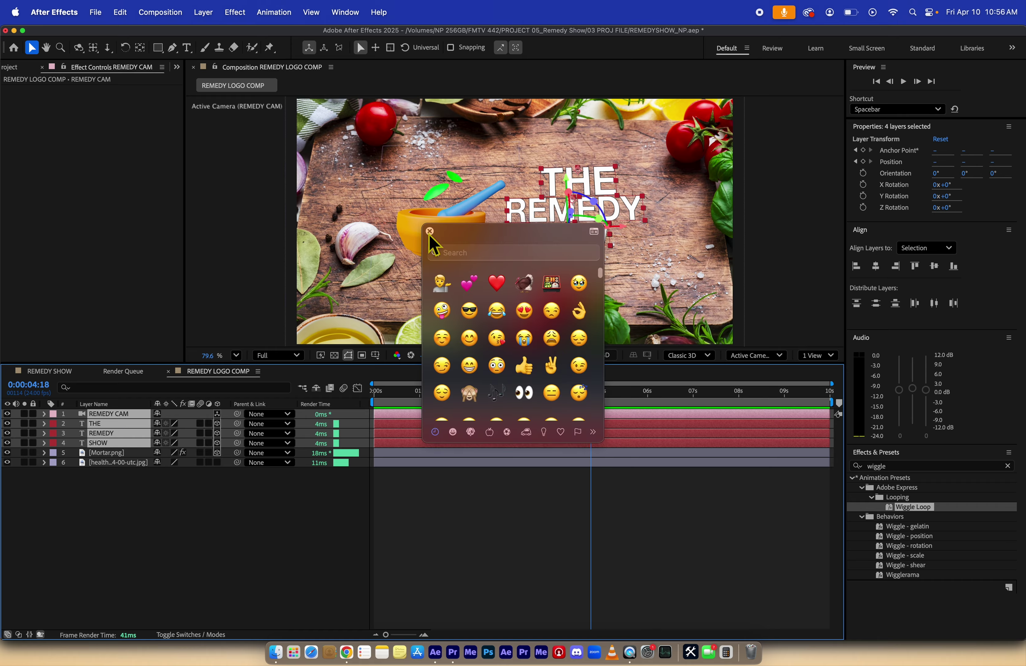
{"action": "left_click", "coordinate": [430, 232]}
{"action": "right_click", "coordinate": [119, 422]}
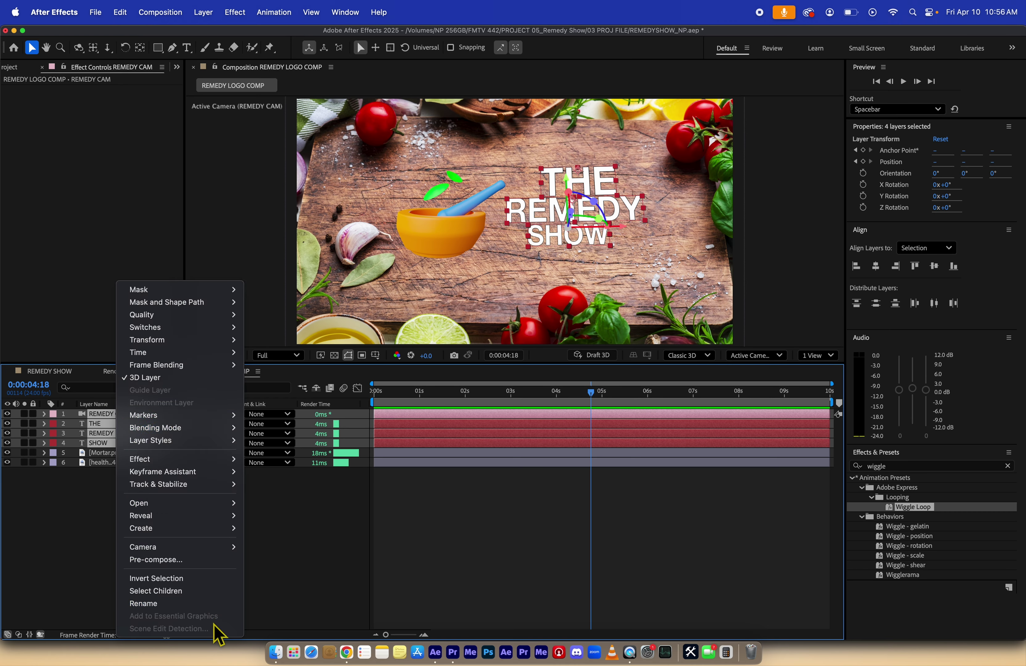
{"action": "left_click", "coordinate": [186, 560]}
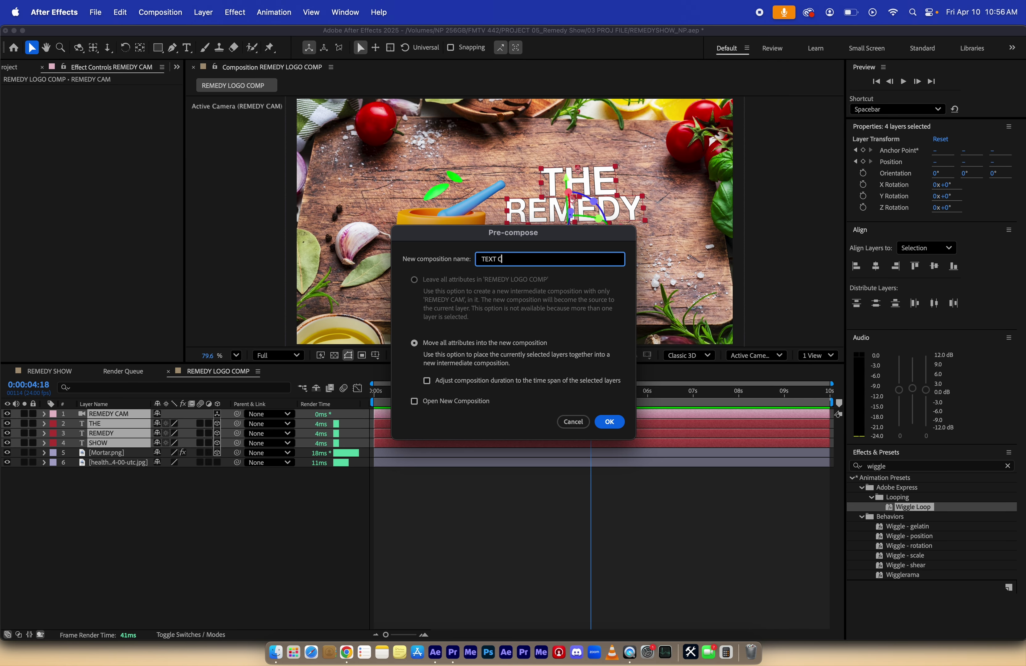
{"action": "type", "text": "TEXT CAM"}
{"action": "key", "text": "Return"}
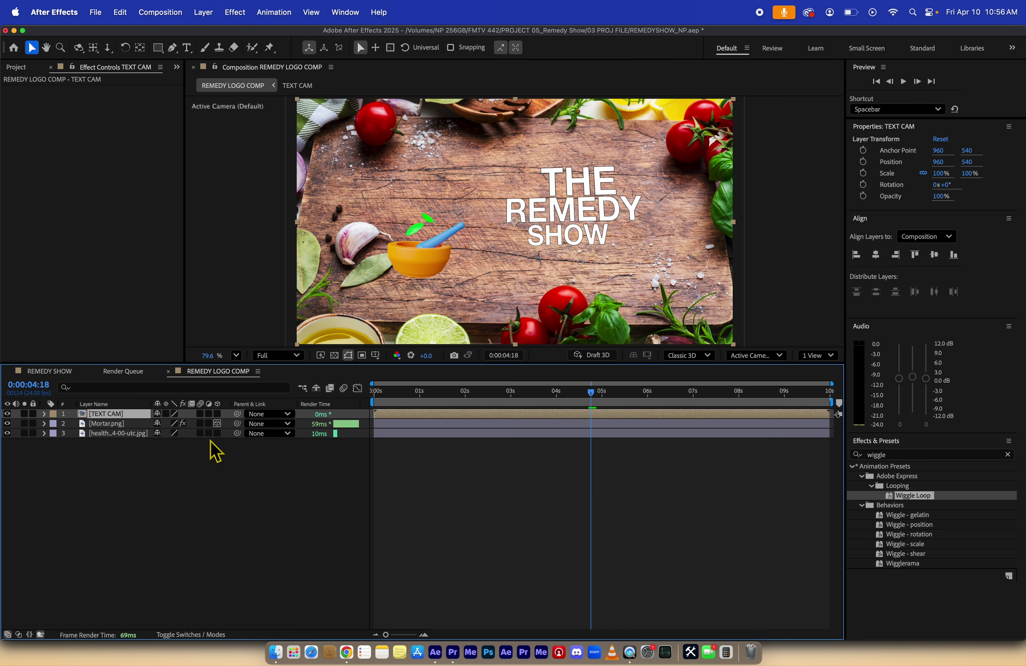
Add a two-node 35mm camera named LOGO CAM and place it directly below the TEXT CAM layer
{"action": "left_click_drag", "start_coordinate": [518, 394], "coordinate": [314, 449]}
{"action": "left_click", "coordinate": [314, 450]}
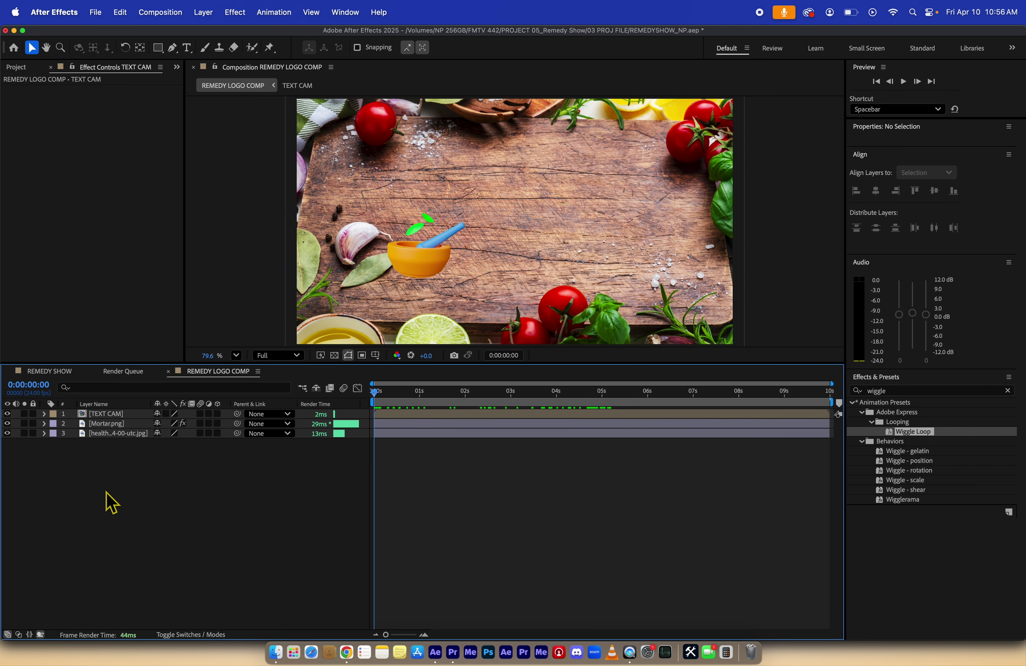
{"action": "right_click", "coordinate": [115, 498]}
{"action": "mouse_move", "coordinate": [167, 491]}
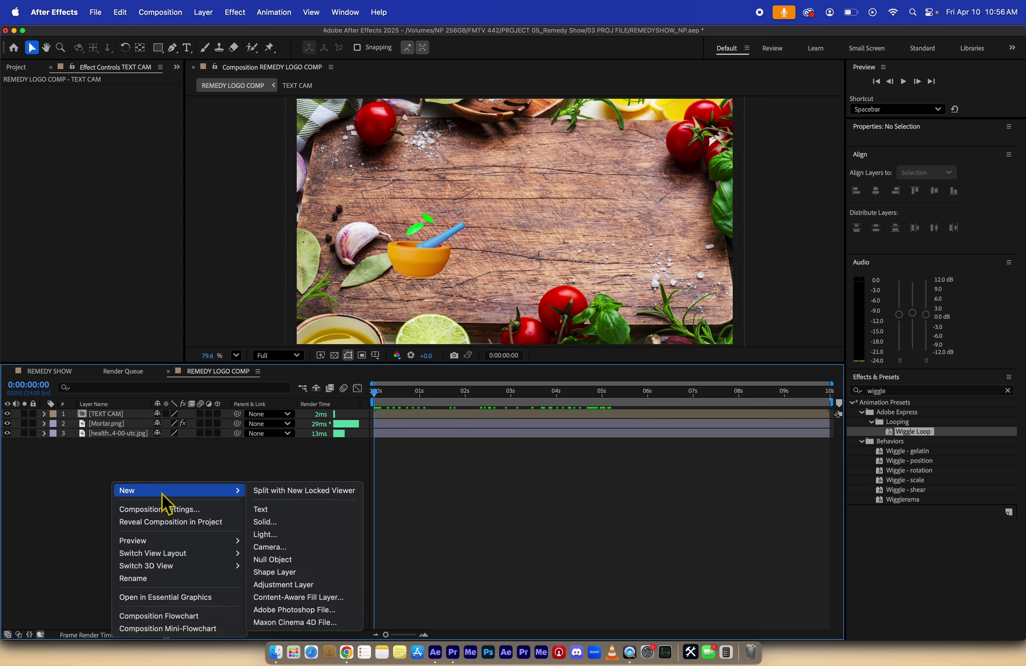
{"action": "left_click", "coordinate": [284, 547]}
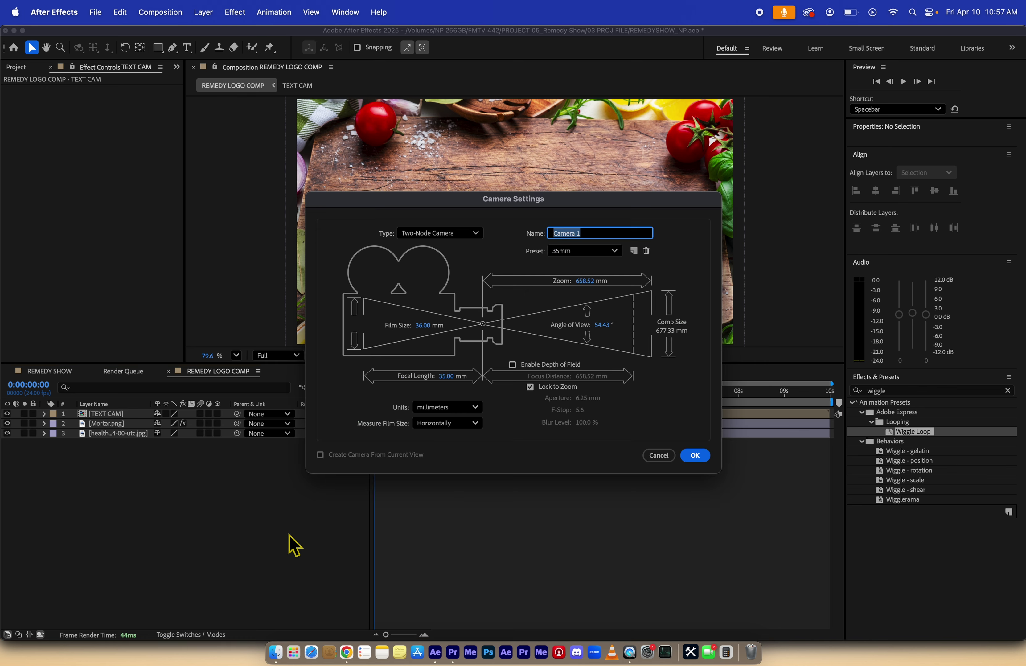
{"action": "key", "text": "Return"}
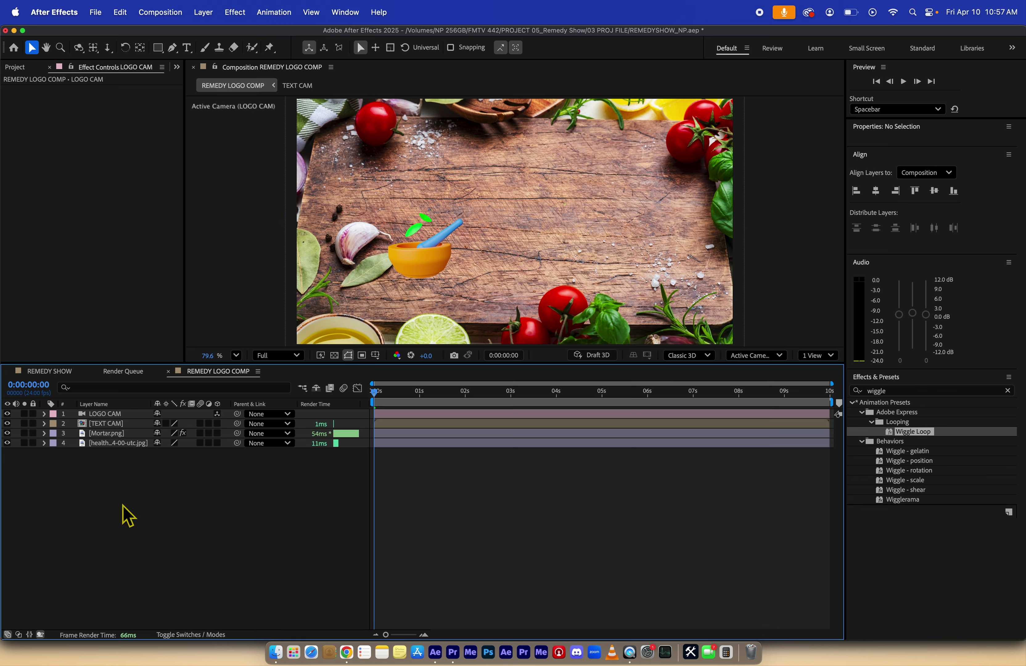
{"action": "left_click_drag", "start_coordinate": [117, 416], "coordinate": [115, 429]}
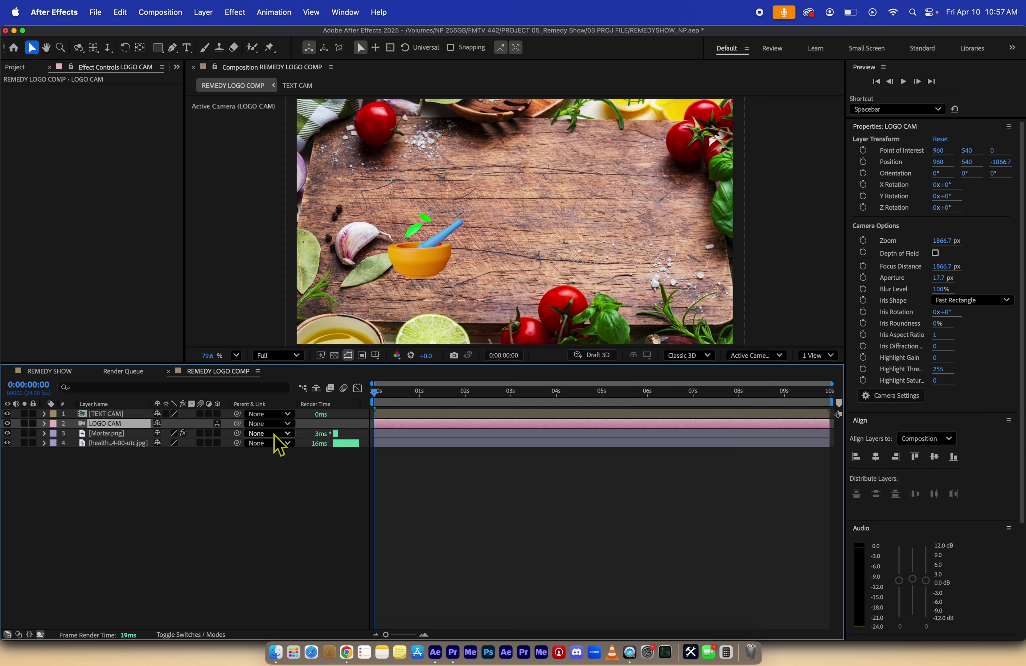
Make Mortar.png a 3D layer and, at 0:00:02:20, scale it to 31% and set its Y position to 400
{"action": "left_click", "coordinate": [223, 434]}
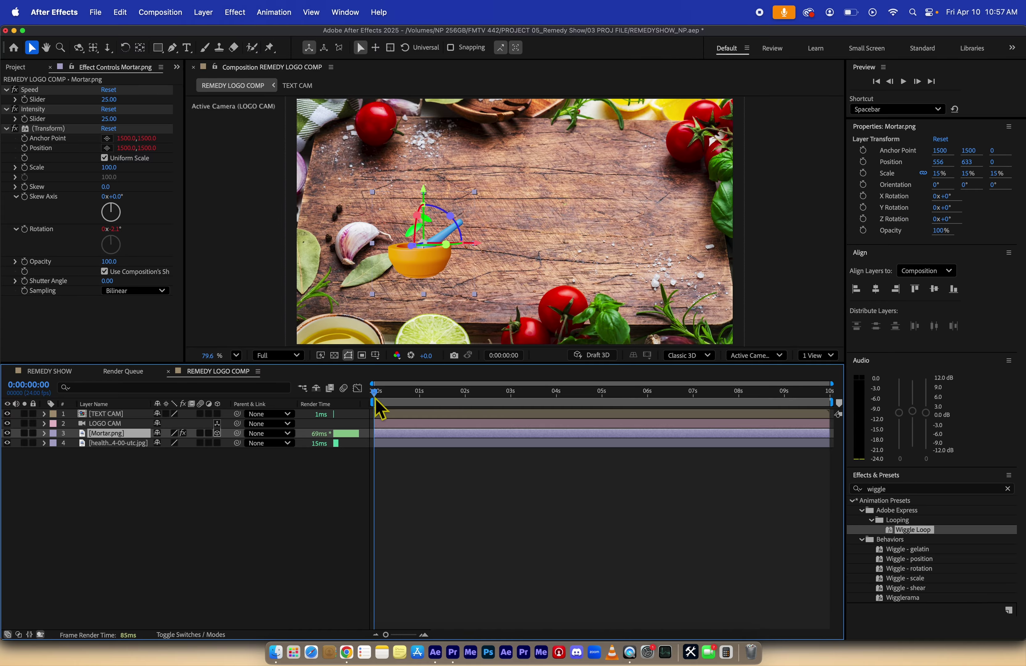
{"action": "left_click_drag", "start_coordinate": [376, 399], "coordinate": [503, 410]}
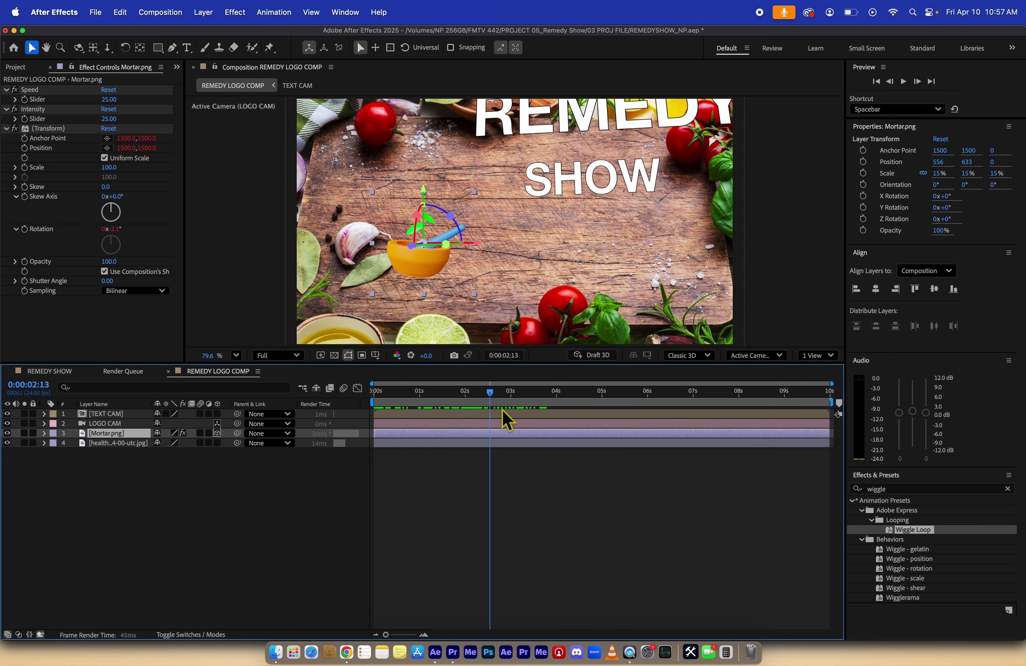
{"action": "key", "text": "p"}
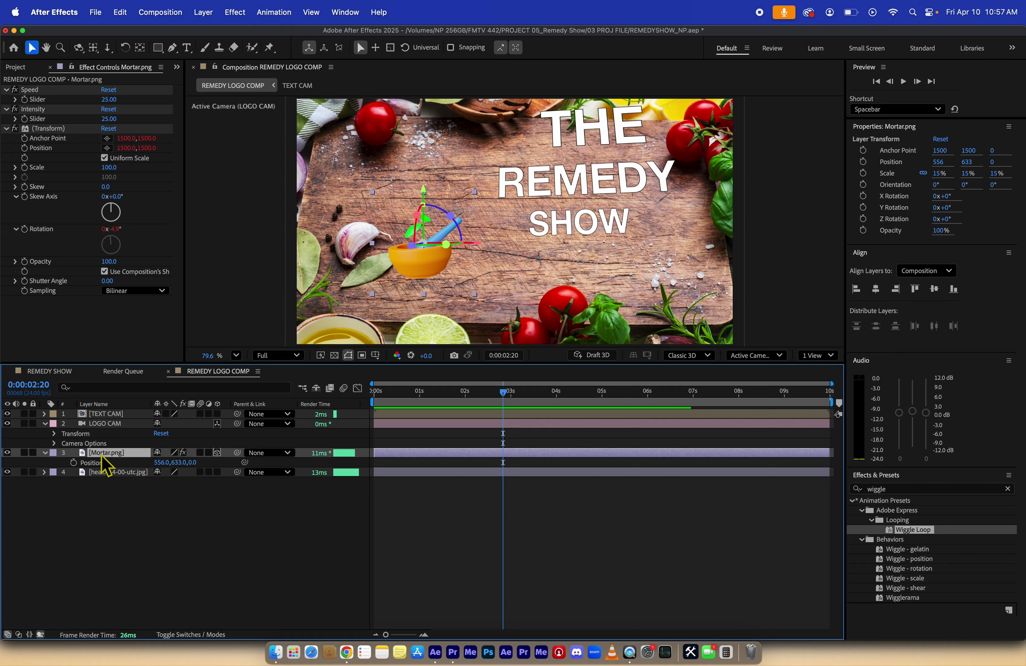
{"action": "left_click_drag", "start_coordinate": [168, 462], "coordinate": [173, 462]}
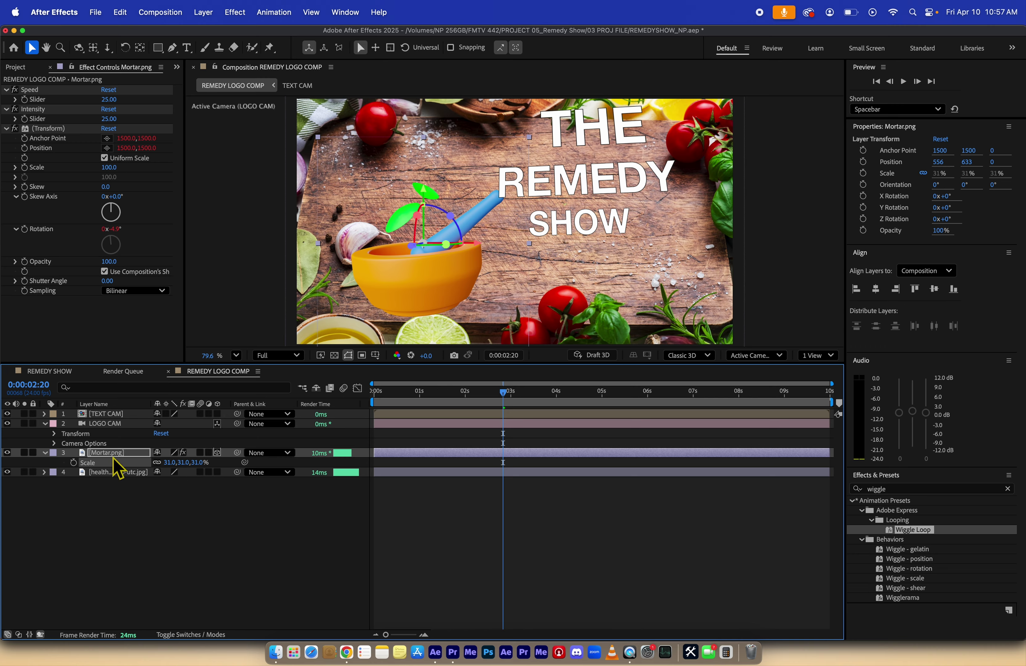
{"action": "key", "text": "p"}
{"action": "left_click_drag", "start_coordinate": [177, 462], "coordinate": [18, 484]}
{"action": "left_click_drag", "start_coordinate": [176, 462], "coordinate": [202, 463]}
Reframe the mortar with LOGO CAM at position 1646.5, 485.4, -1496.8 and point of interest 913.1, 422.7, 246.9
{"action": "left_click", "coordinate": [117, 426]}
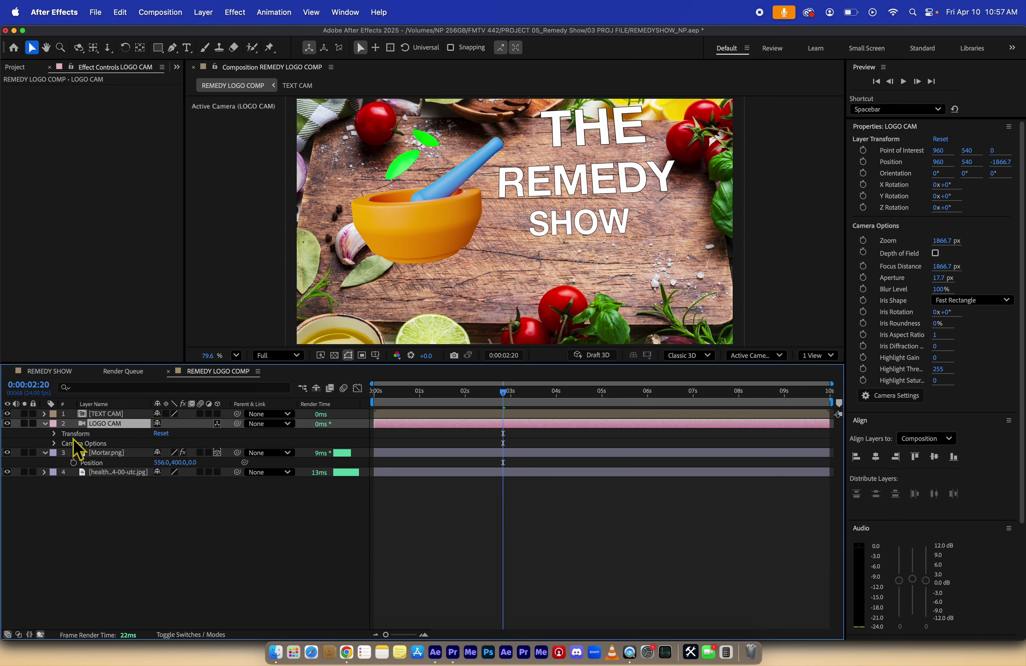
{"action": "left_click", "coordinate": [54, 434]}
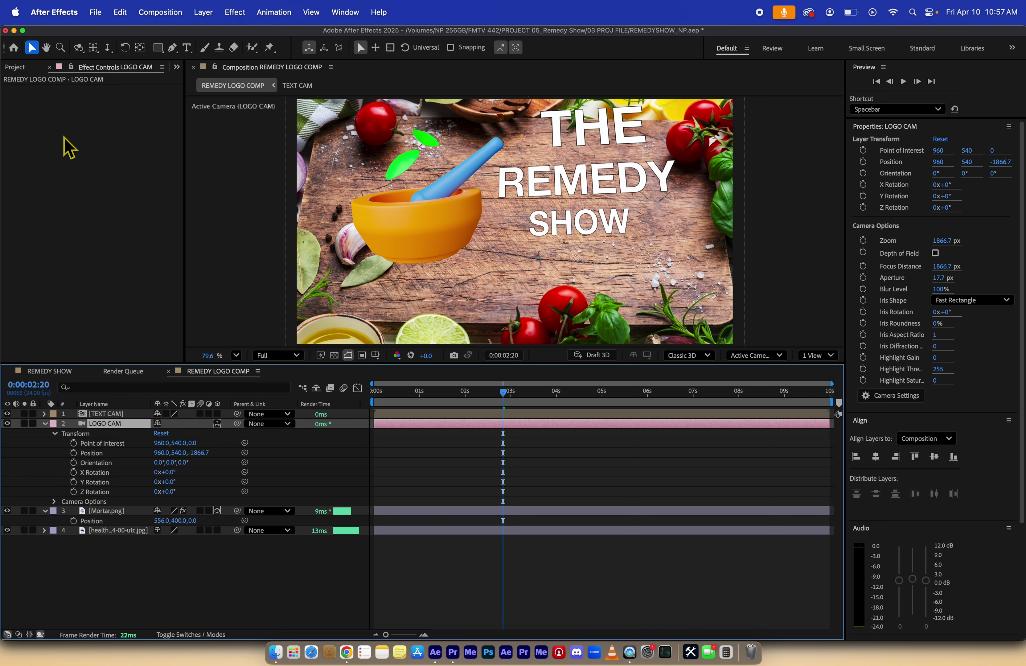
{"action": "left_click", "coordinate": [108, 48]}
{"action": "left_click_drag", "start_coordinate": [481, 182], "coordinate": [481, 206]}
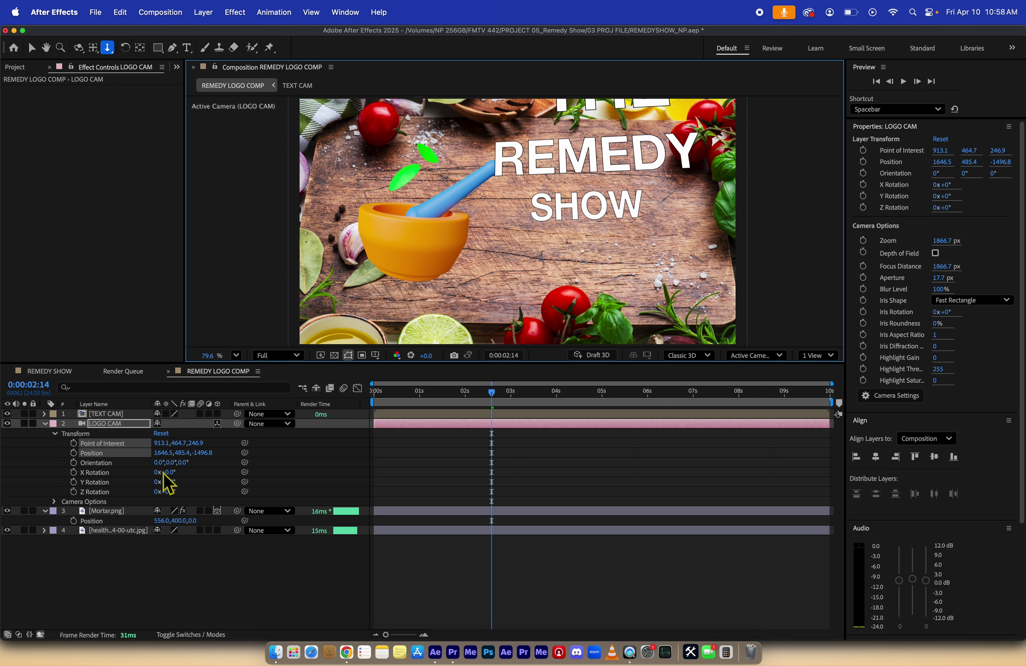
{"action": "left_click_drag", "start_coordinate": [183, 446], "coordinate": [165, 438]}
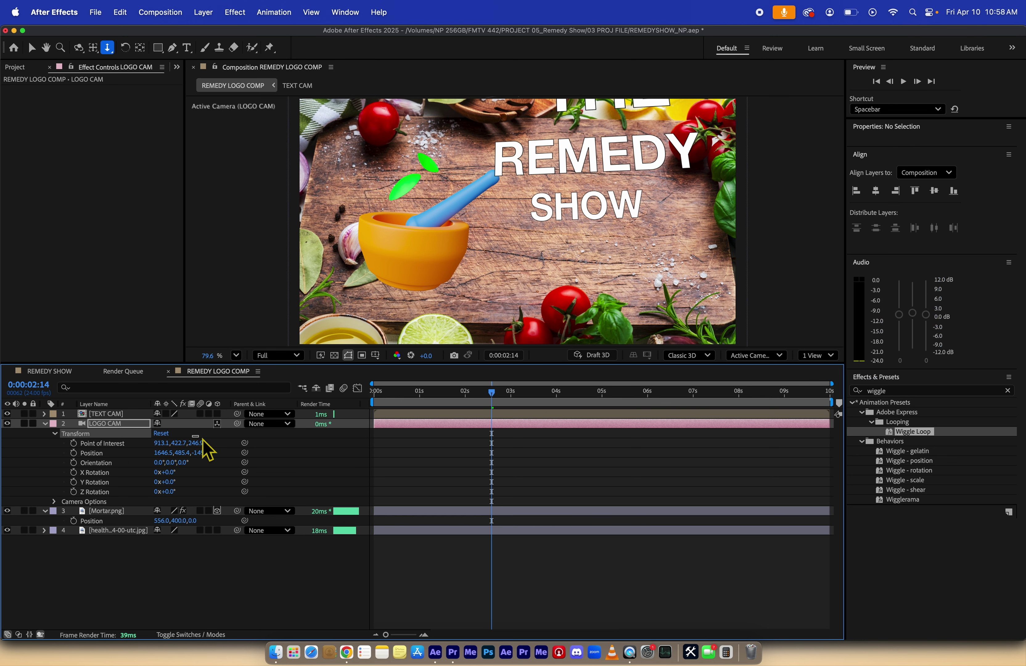
Preview the mortar and title from the start of the composition with the new LOGO CAM framing
{"action": "left_click_drag", "start_coordinate": [492, 392], "coordinate": [11, 410]}
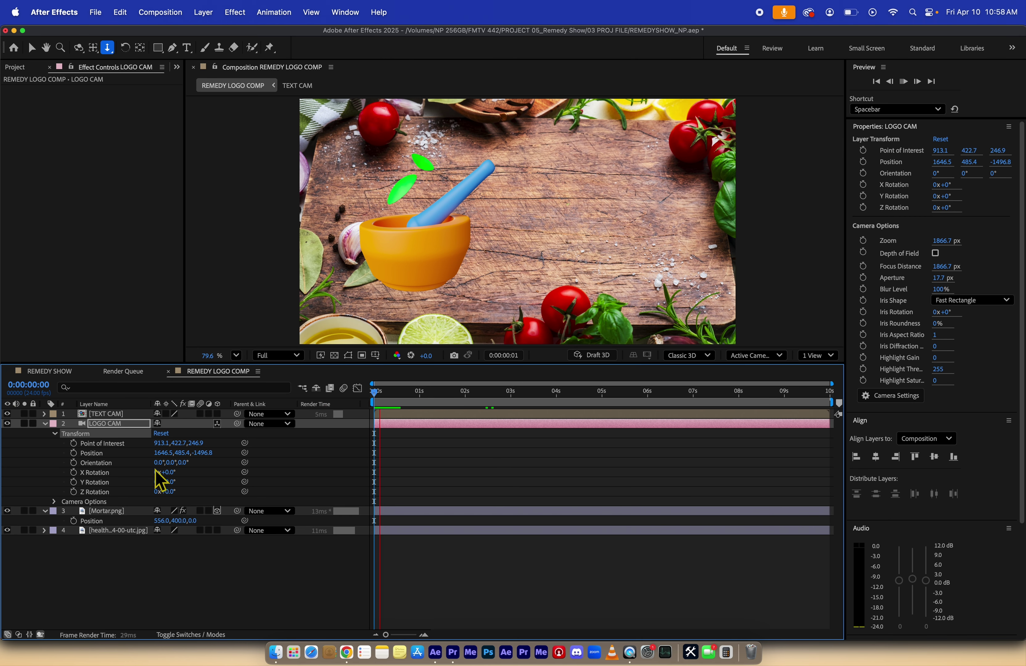
{"action": "key", "text": "space"}
{"action": "left_click", "coordinate": [475, 562]}
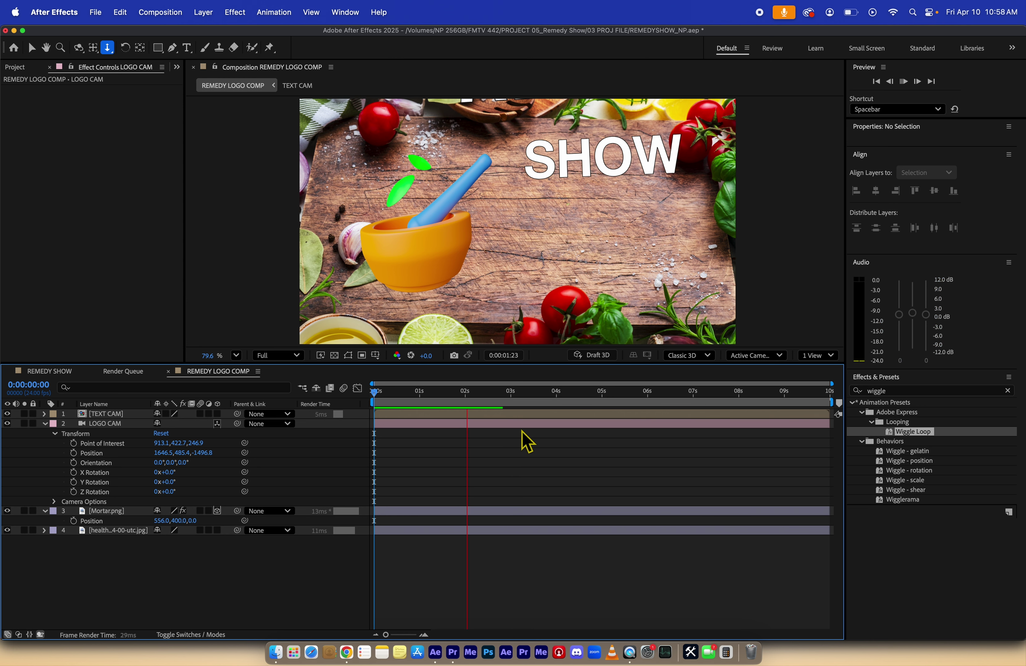
{"action": "key", "text": "space"}
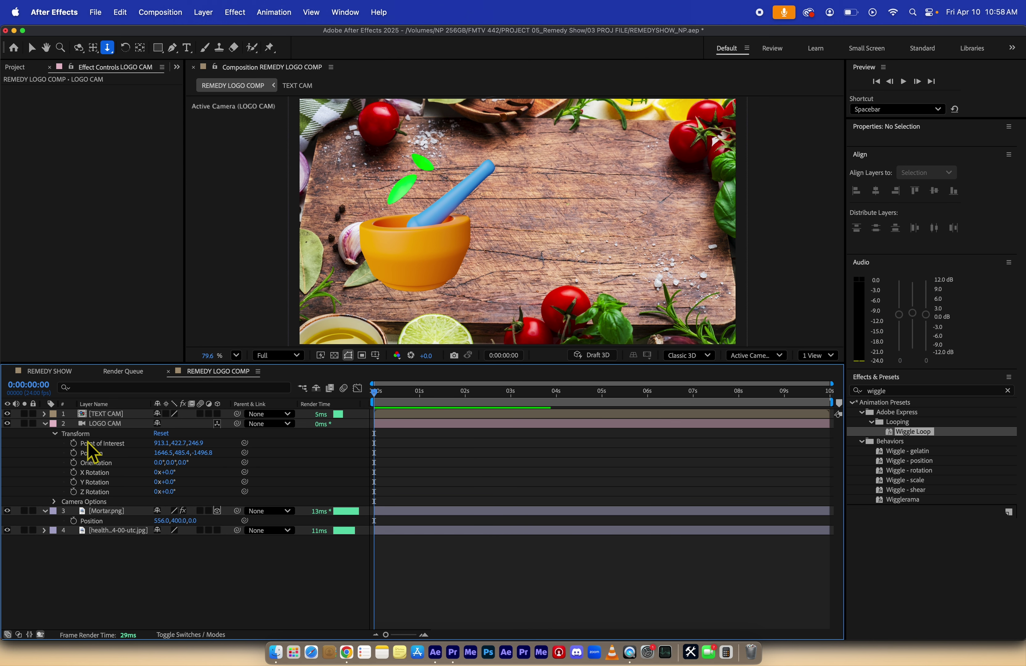
Keyframe LOGO CAM's Point of Interest and Position from the start to about 3 seconds, with the camera starting at 3126.9, 612.0, -5016.1
{"action": "left_click", "coordinate": [73, 442]}
{"action": "left_click", "coordinate": [74, 453]}
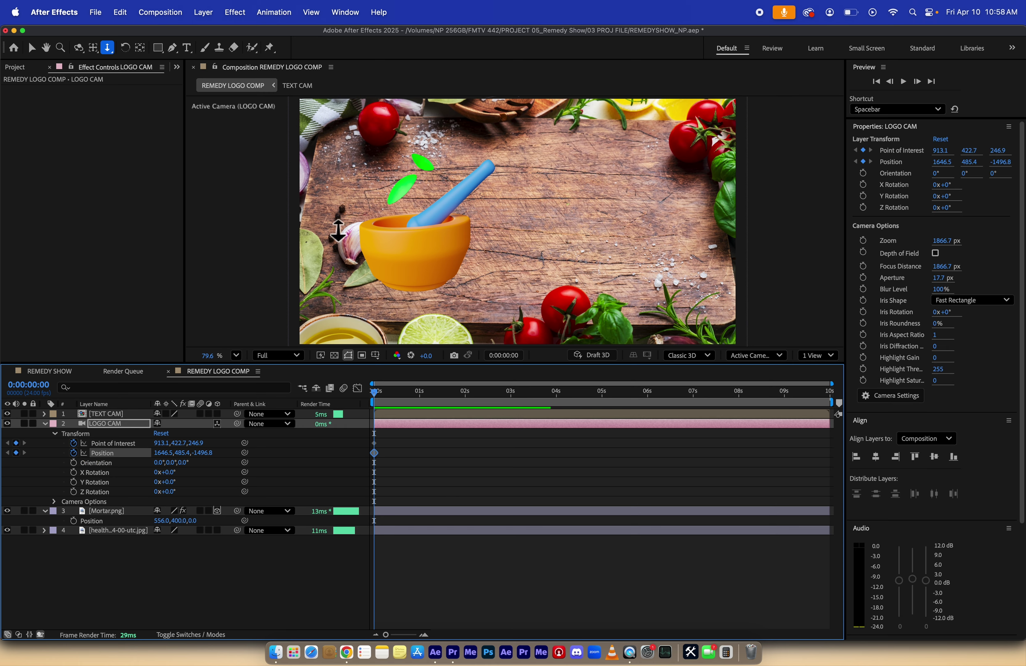
{"action": "left_click_drag", "start_coordinate": [338, 231], "coordinate": [415, 429]}
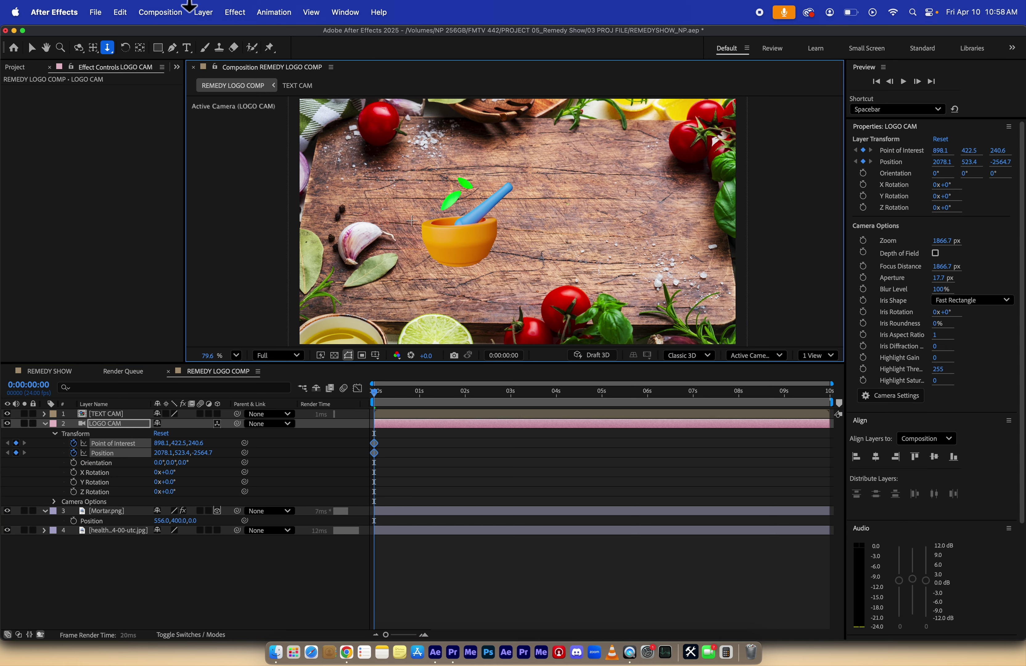
{"action": "left_click_drag", "start_coordinate": [189, 5], "coordinate": [499, 487]}
{"action": "left_click_drag", "start_coordinate": [371, 385], "coordinate": [46, 389]}
{"action": "left_click", "coordinate": [164, 434]}
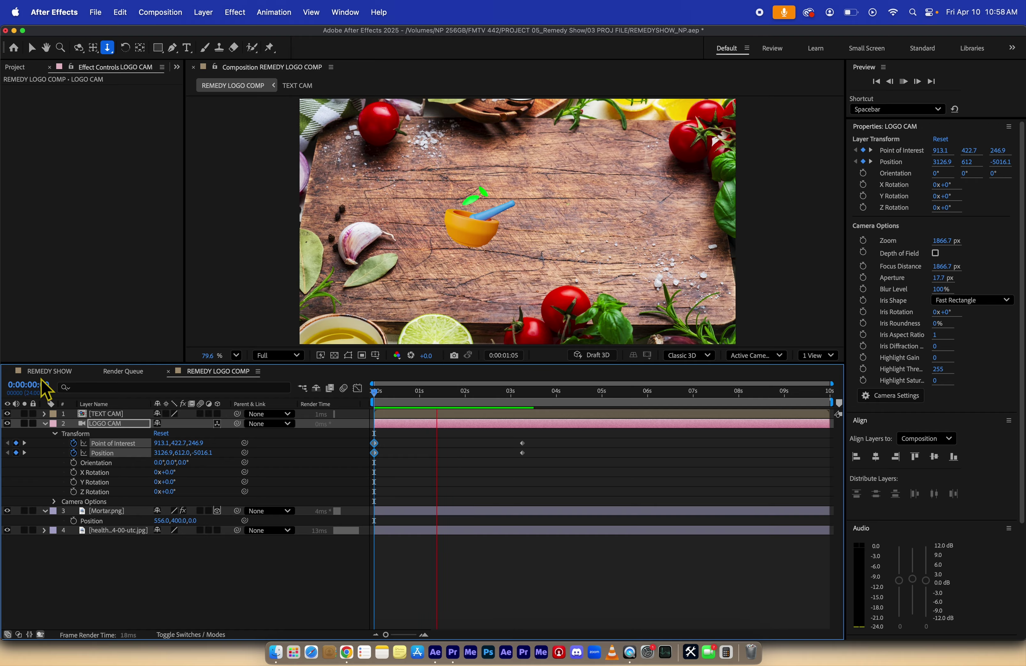